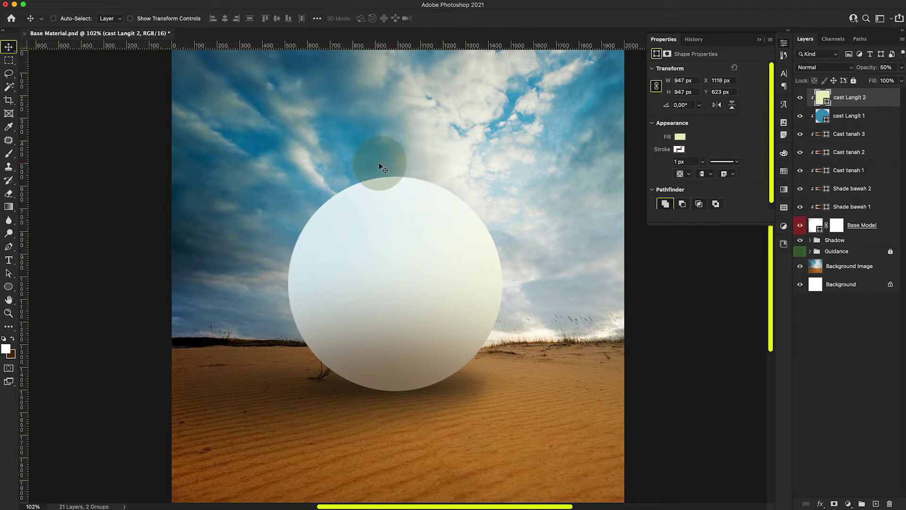
{"action": "left_click_drag", "start_coordinate": [254, 129], "coordinate": [321, 386]}
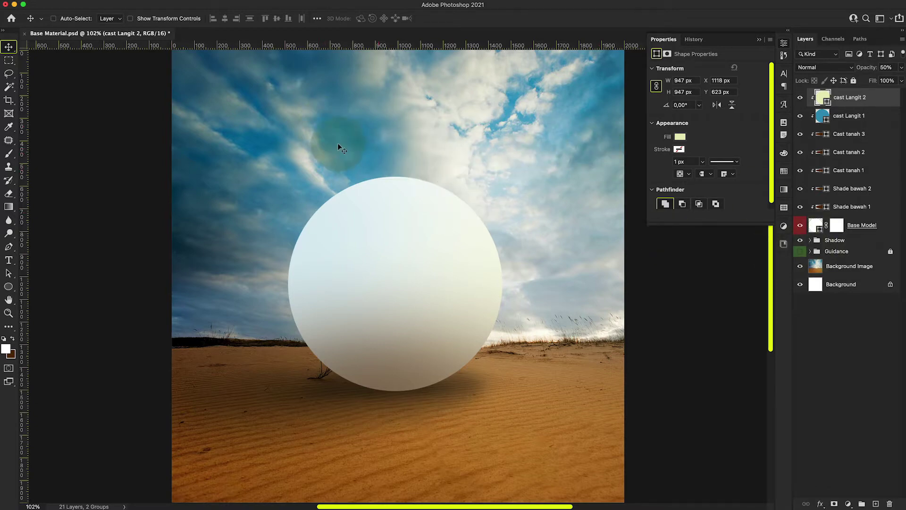
Draw an ellipse about 391 by 368 px in the sky above and left of the sphere and fill it with black (000000).
{"action": "left_click", "coordinate": [9, 287]}
{"action": "left_click_drag", "start_coordinate": [244, 91], "coordinate": [333, 177]}
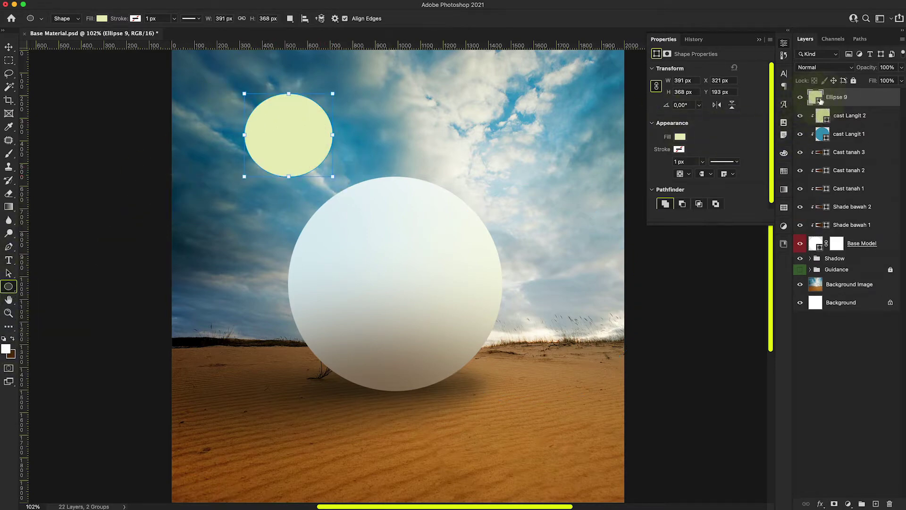
{"action": "double_click", "coordinate": [822, 101]}
{"action": "left_click_drag", "start_coordinate": [145, 441], "coordinate": [29, 486]}
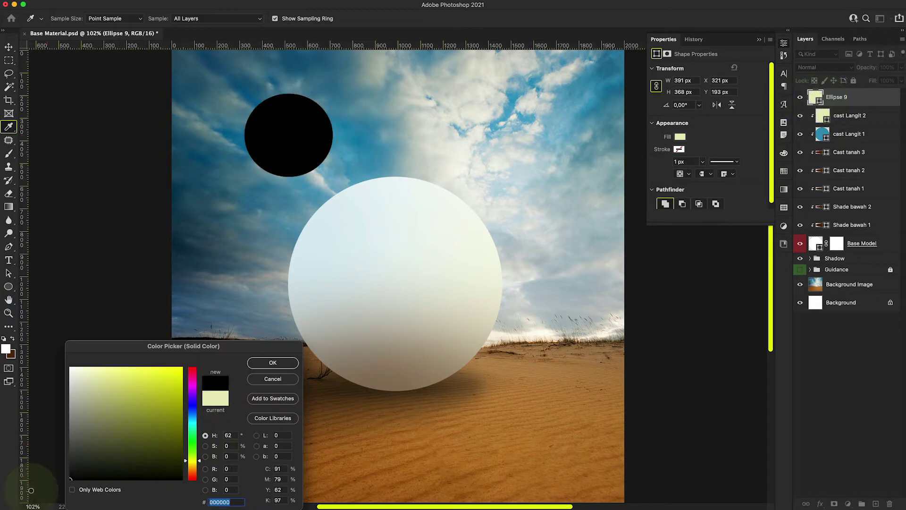
{"action": "left_click", "coordinate": [261, 363]}
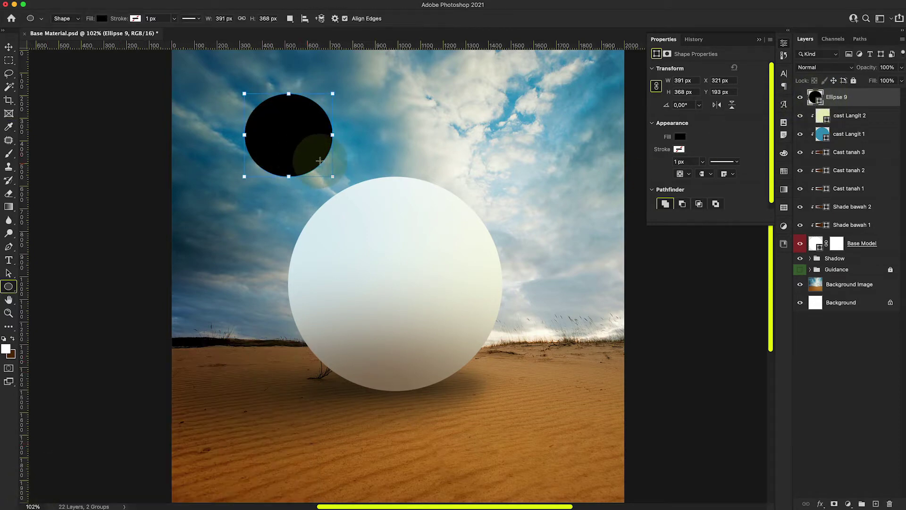
Convert the black ellipse to a smart object and apply a Gaussian Blur with a 73.7-pixel radius.
{"action": "right_click", "coordinate": [818, 100]}
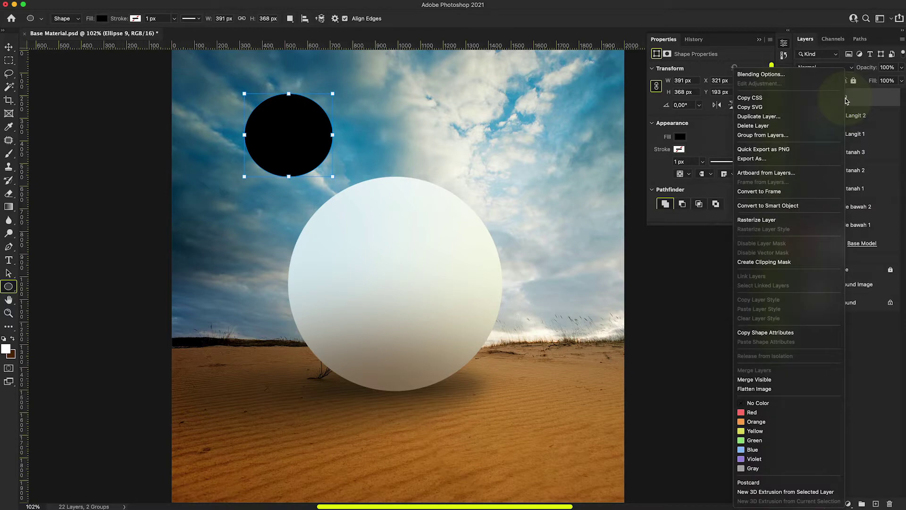
{"action": "left_click", "coordinate": [813, 208]}
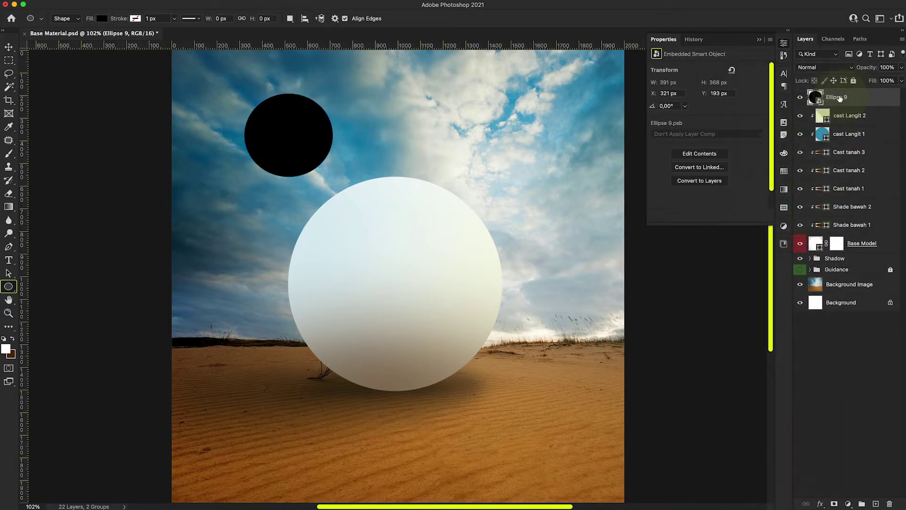
{"action": "mouse_move", "coordinate": [328, 2]}
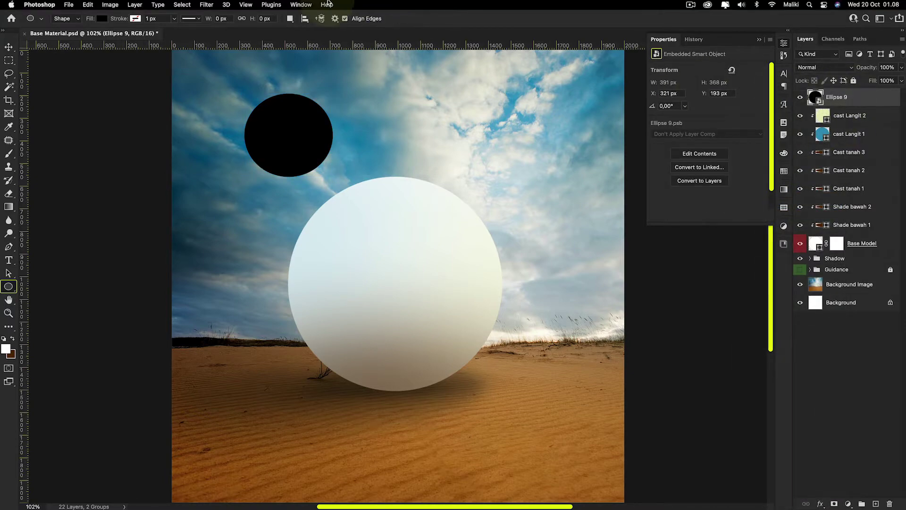
{"action": "left_click", "coordinate": [227, 5]}
{"action": "mouse_move", "coordinate": [206, 4]}
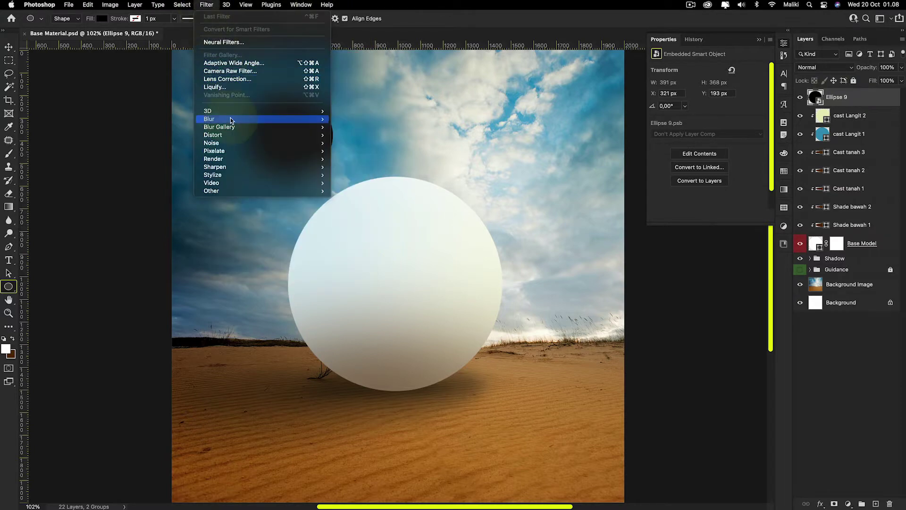
{"action": "mouse_move", "coordinate": [283, 119]}
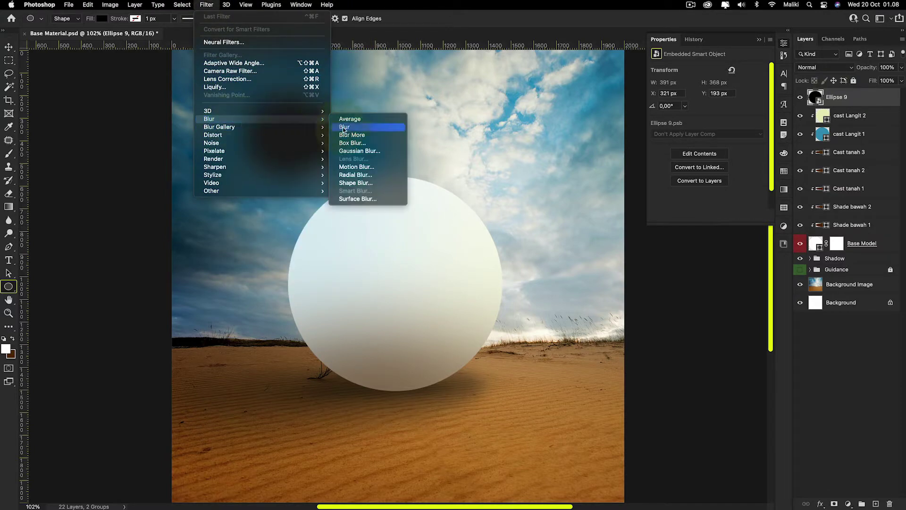
{"action": "left_click", "coordinate": [364, 151]}
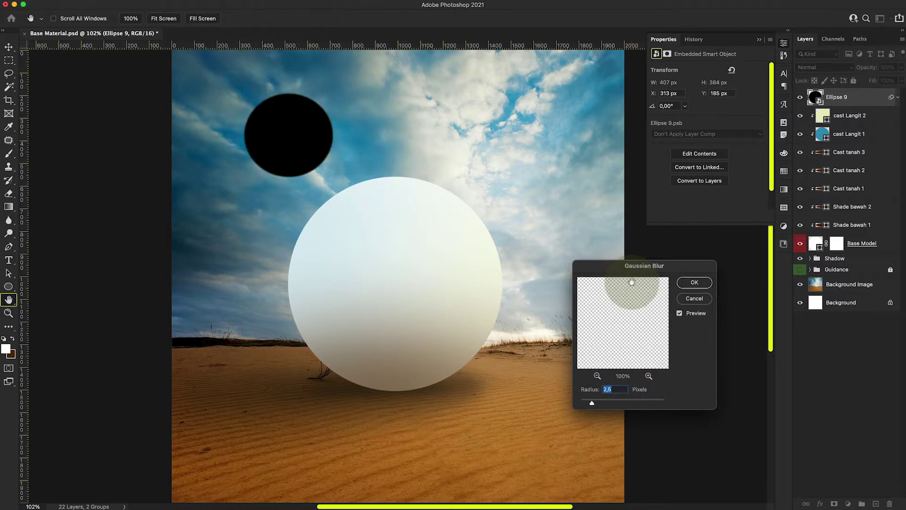
{"action": "left_click_drag", "start_coordinate": [592, 402], "coordinate": [632, 405]}
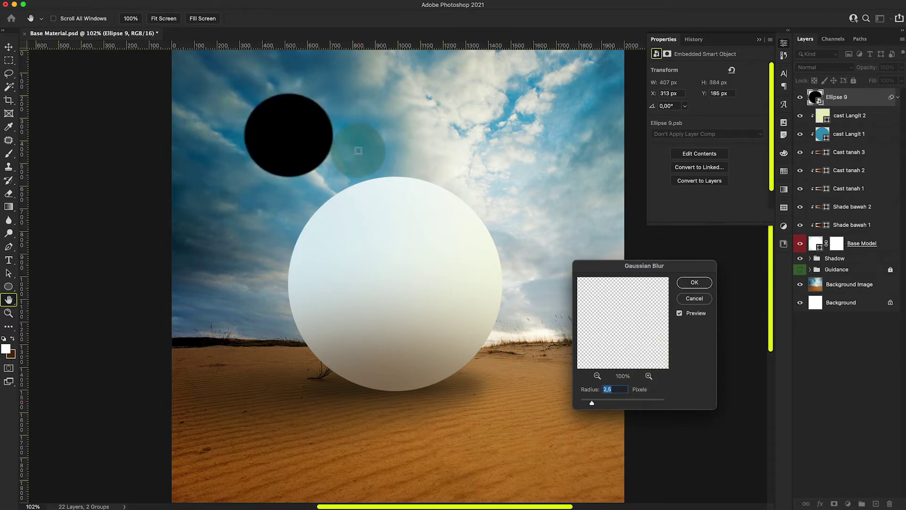
{"action": "left_click_drag", "start_coordinate": [605, 405], "coordinate": [621, 403]}
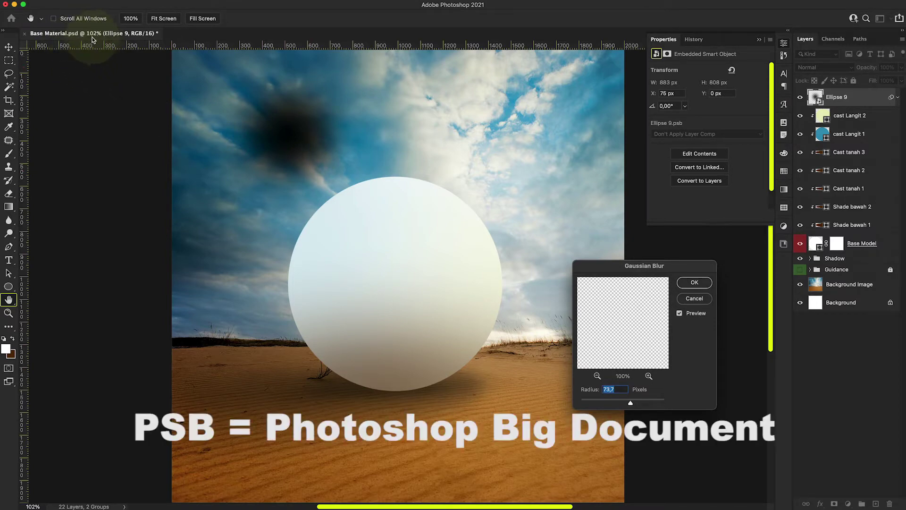
{"action": "left_click", "coordinate": [693, 283]}
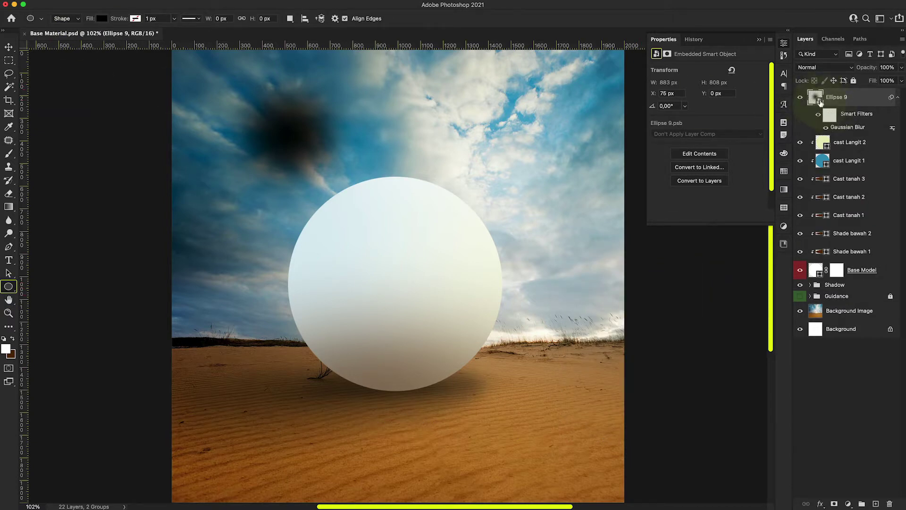
Open the smart object's contents, flatten the ellipse to about 100 px high, and save the embedded document.
{"action": "double_click", "coordinate": [821, 100]}
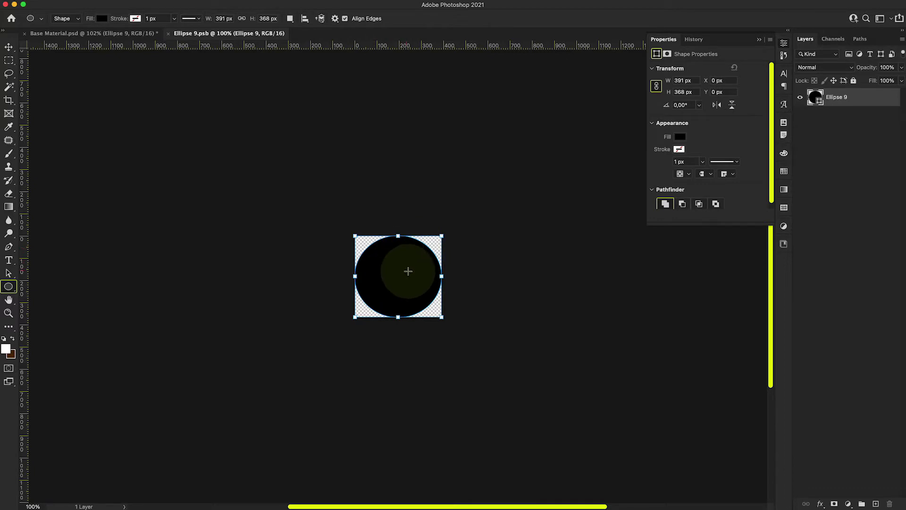
{"action": "left_click", "coordinate": [76, 33]}
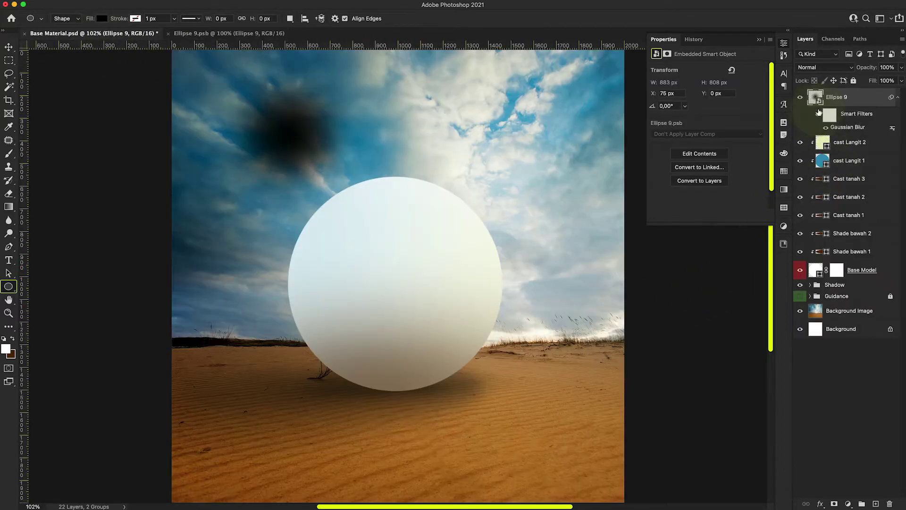
{"action": "left_click", "coordinate": [227, 36]}
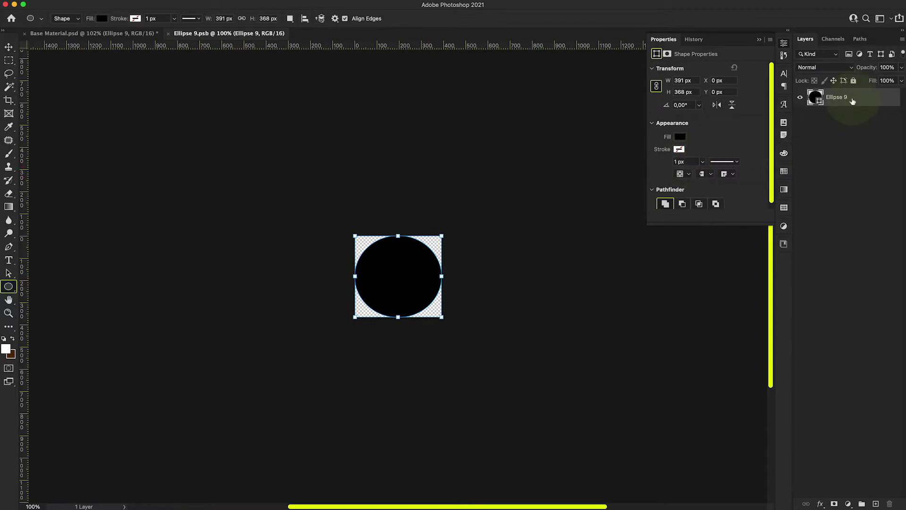
{"action": "key", "text": "super+t"}
{"action": "left_click_drag", "start_coordinate": [397, 235], "coordinate": [397, 294]}
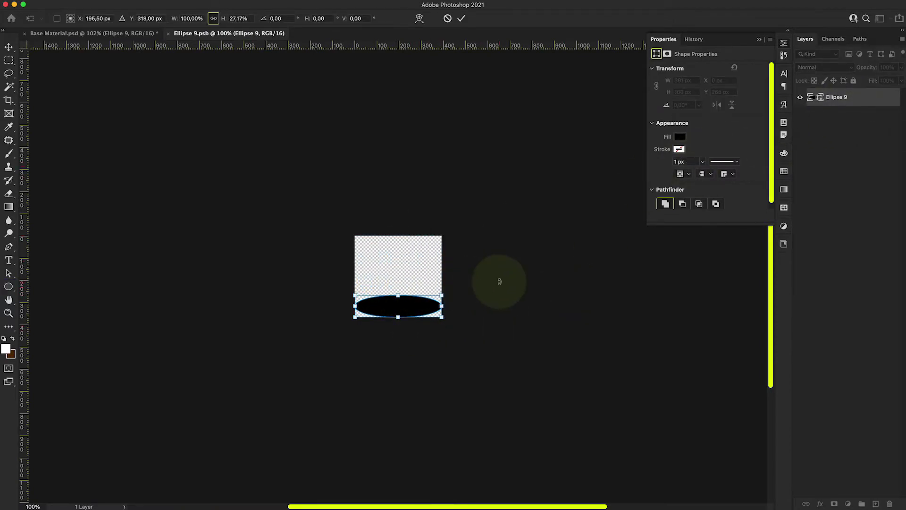
{"action": "key", "text": "Return"}
{"action": "key", "text": "super+s"}
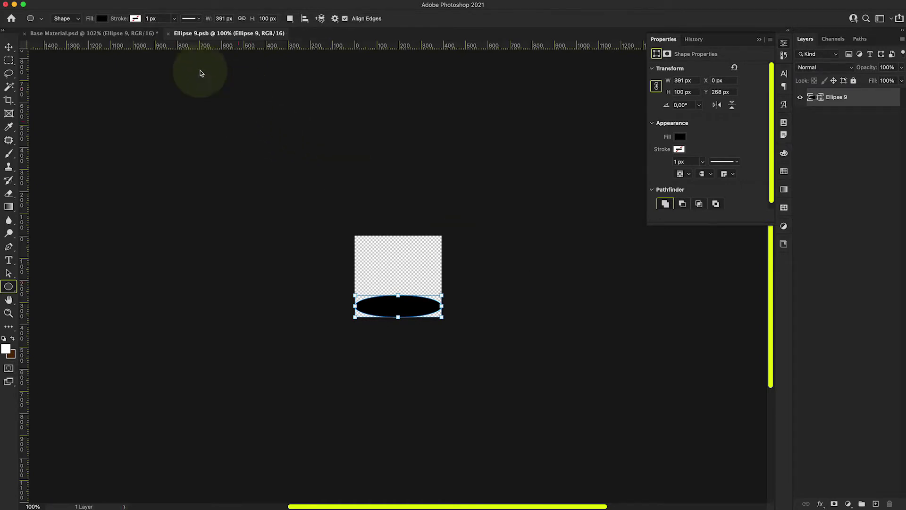
Return to Base Material.psd, hide the smart filters of Ellipse 9, and delete that layer.
{"action": "left_click", "coordinate": [113, 34]}
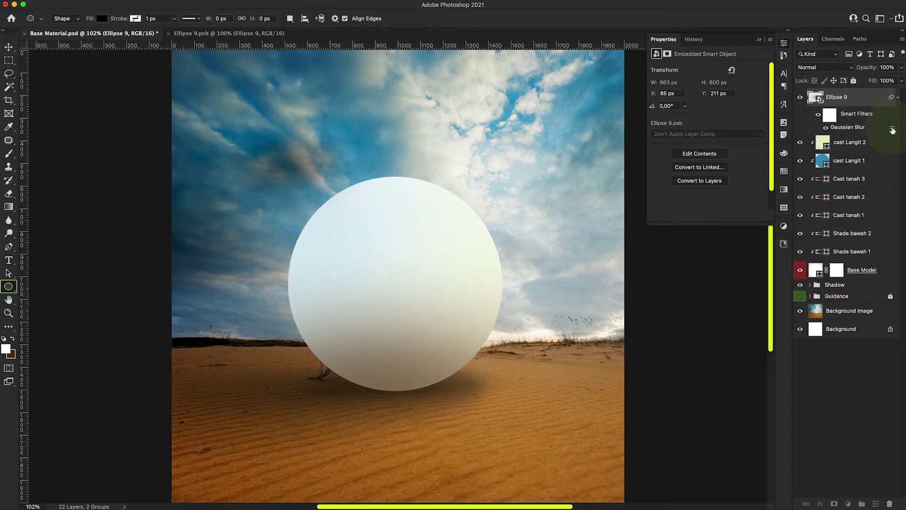
{"action": "left_click", "coordinate": [818, 117]}
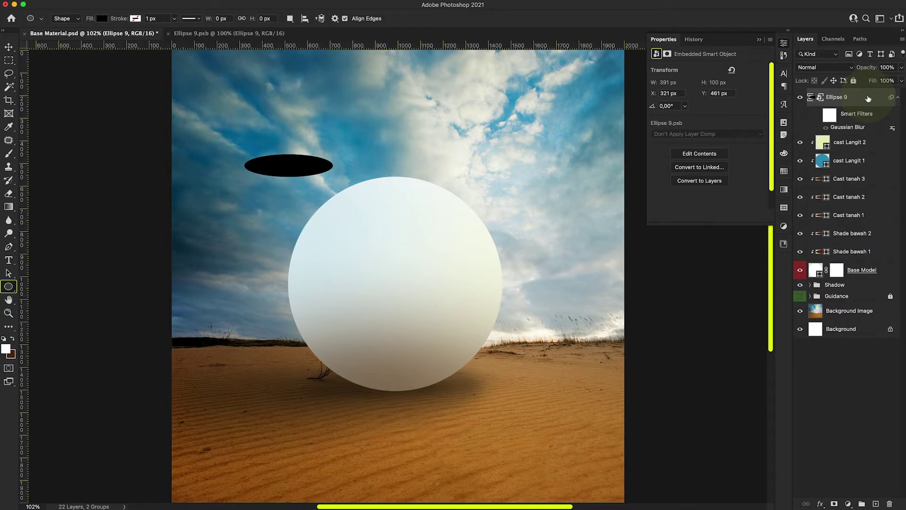
{"action": "key", "text": "Delete"}
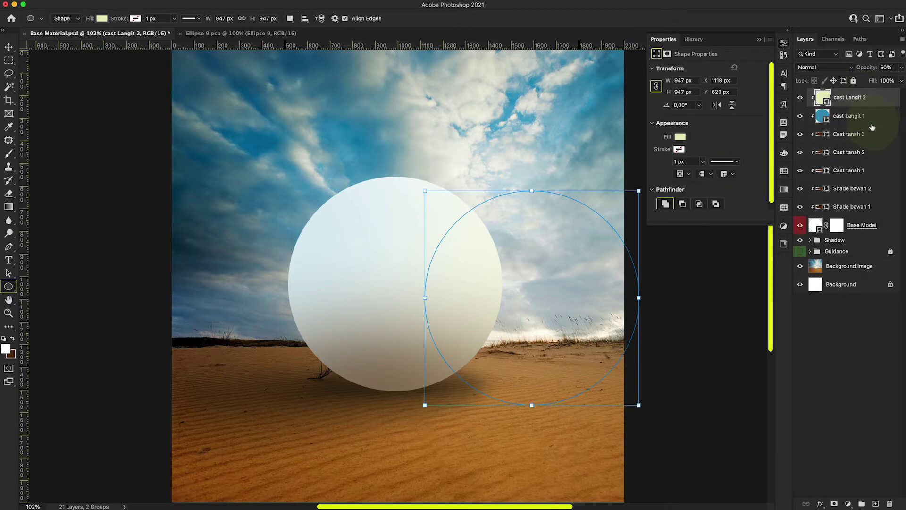
Draw a dark brown ellipse about 814 by 203 px in the sky and place its layer above all the others.
{"action": "left_click", "coordinate": [878, 207]}
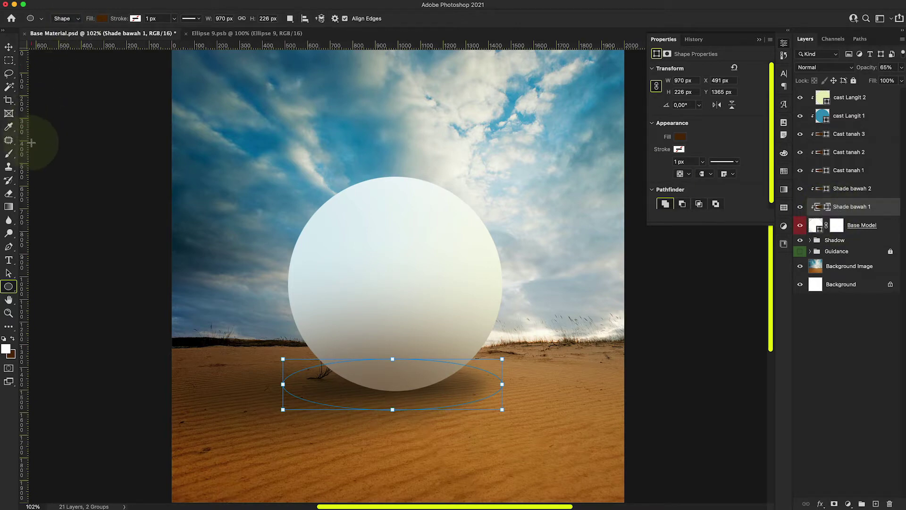
{"action": "left_click_drag", "start_coordinate": [261, 83], "coordinate": [436, 130]}
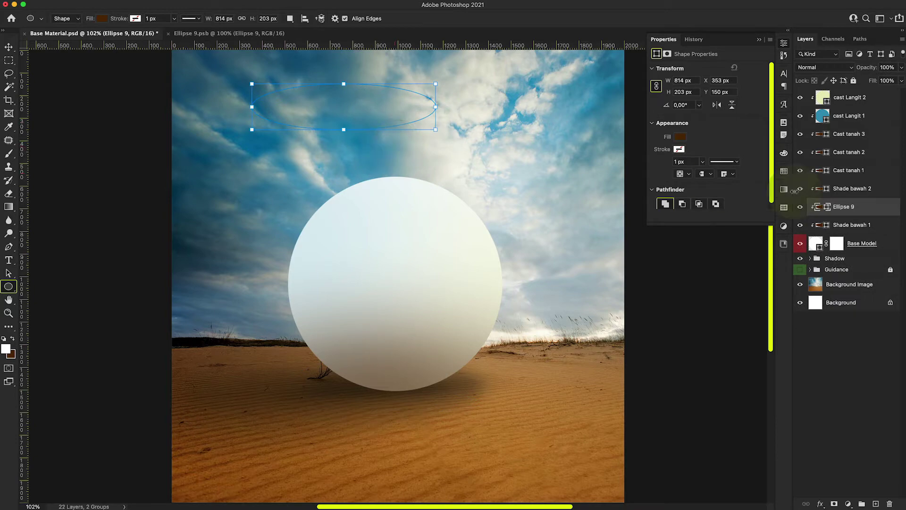
{"action": "left_click_drag", "start_coordinate": [865, 207], "coordinate": [876, 90]}
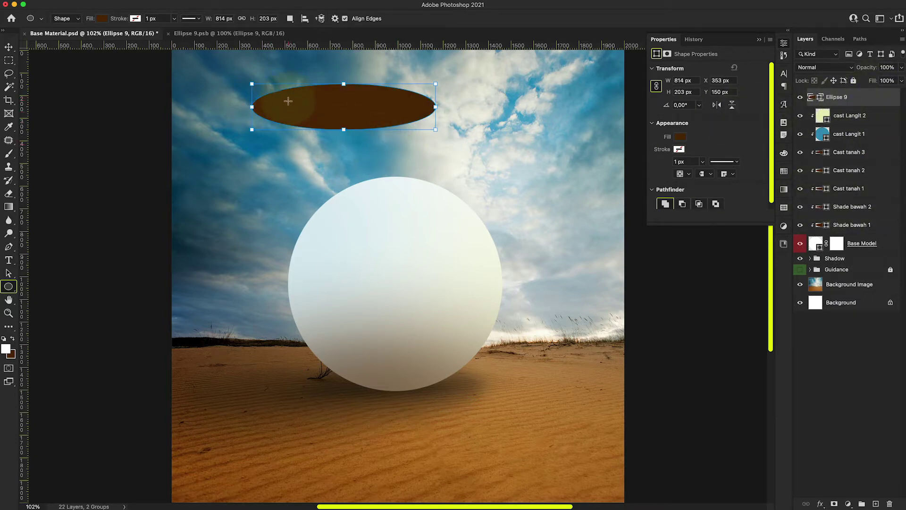
Soften the brown ellipse by setting its shape path feather to 65.8 px.
{"action": "left_click", "coordinate": [8, 47]}
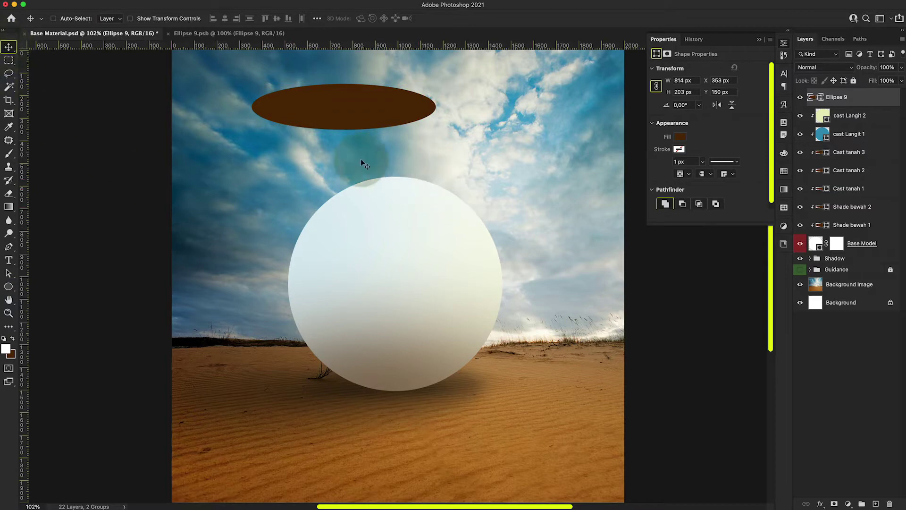
{"action": "left_click", "coordinate": [668, 54]}
{"action": "left_click", "coordinate": [758, 72]}
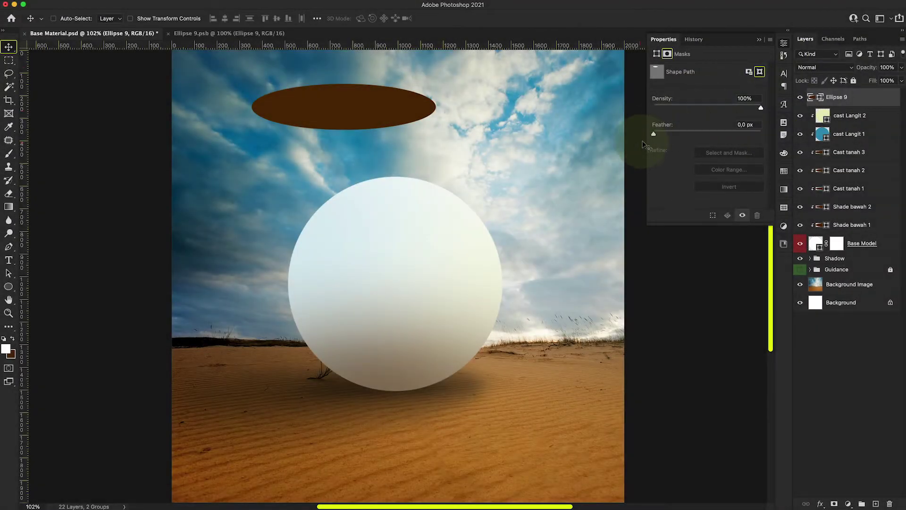
{"action": "left_click_drag", "start_coordinate": [659, 135], "coordinate": [716, 134]}
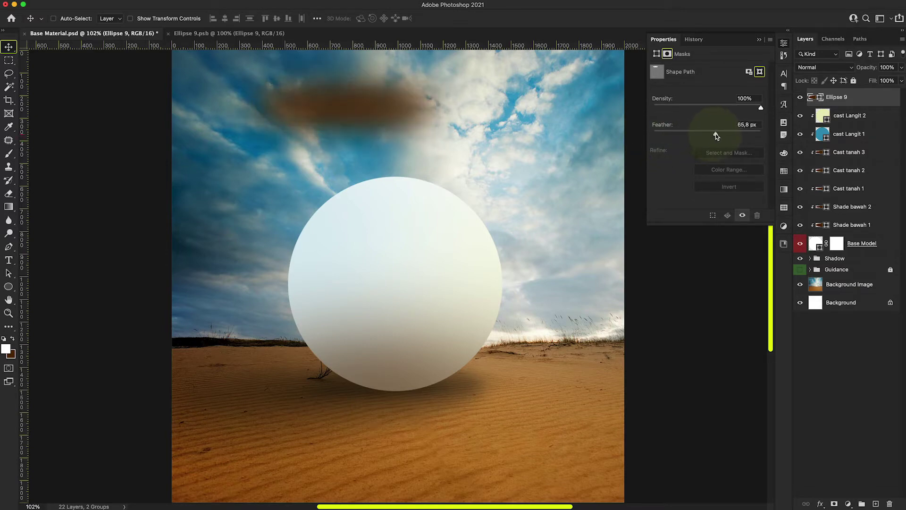
{"action": "left_click", "coordinate": [216, 4]}
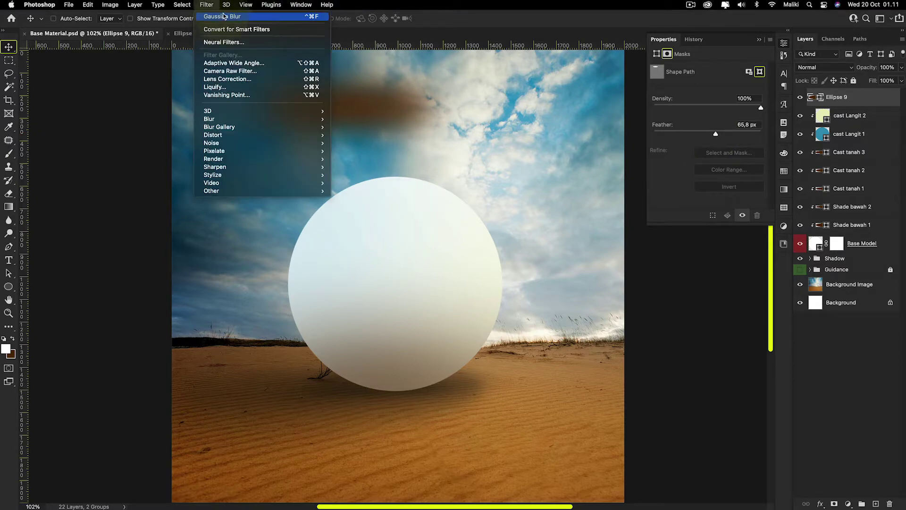
{"action": "left_click", "coordinate": [563, 17]}
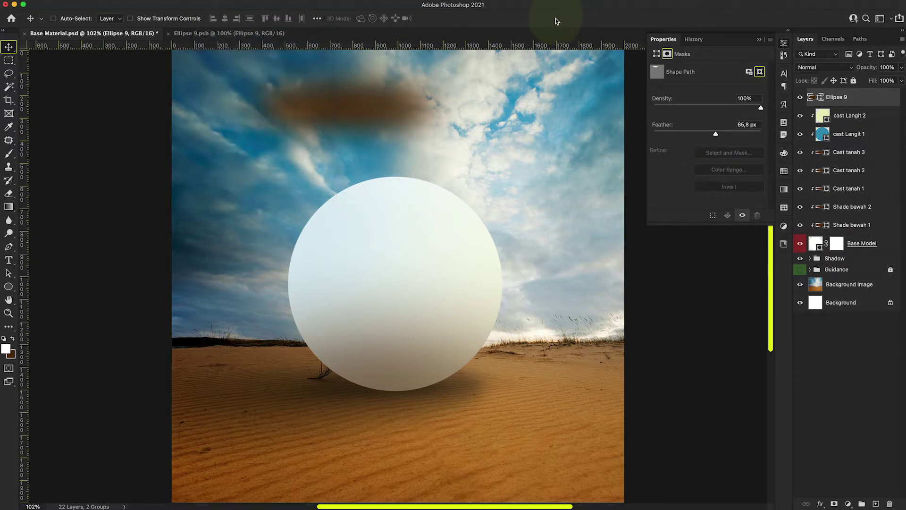
{"action": "left_click", "coordinate": [574, 48]}
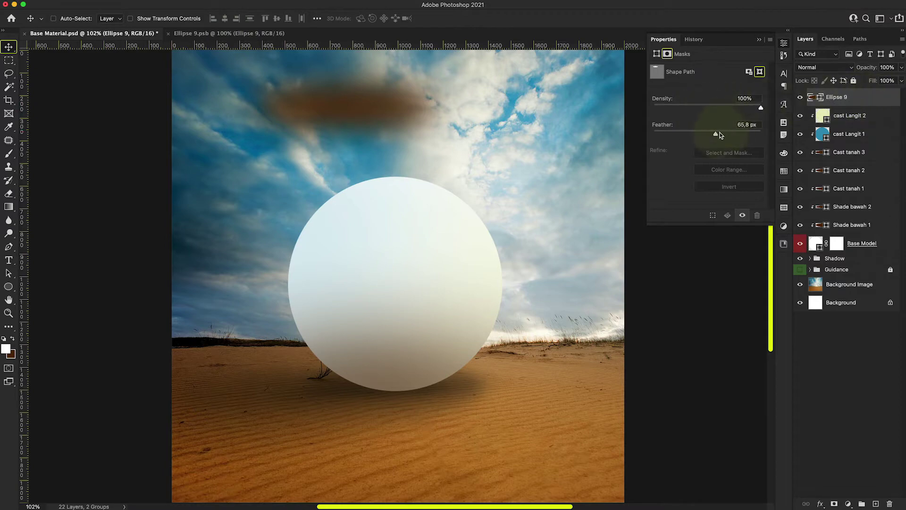
Move the feathered ellipse onto the sand at the sphere's lower right, raising its feather to 118.6 px and 180.6 px.
{"action": "left_click_drag", "start_coordinate": [717, 132], "coordinate": [726, 133]}
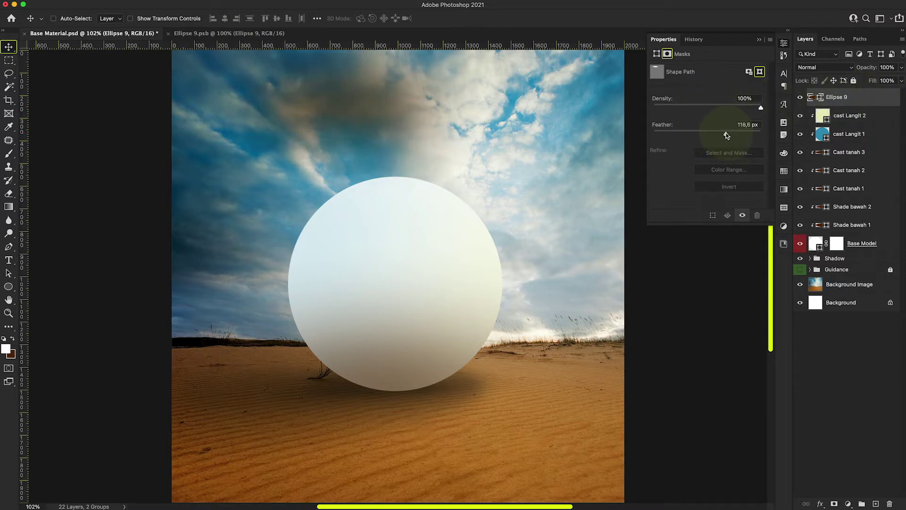
{"action": "left_click_drag", "start_coordinate": [402, 113], "coordinate": [550, 430]}
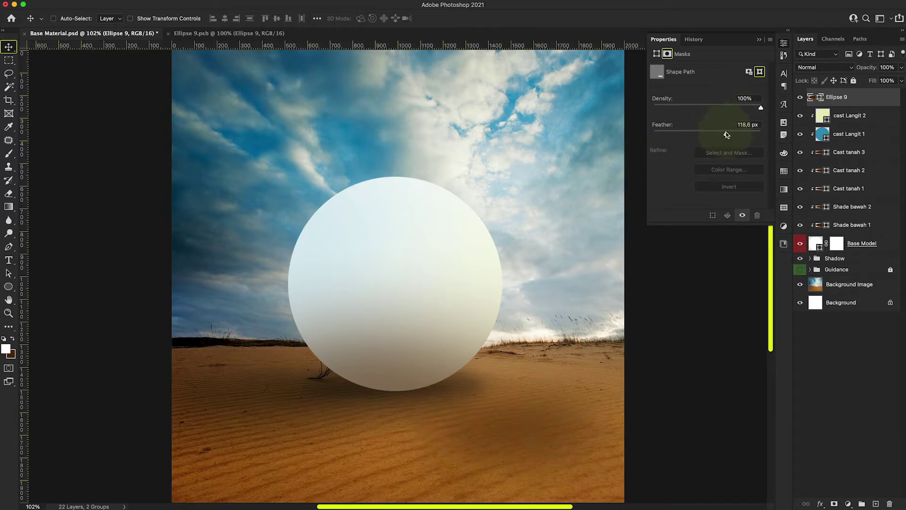
{"action": "mouse_move", "coordinate": [733, 135]}
{"action": "left_mouse_down"}
{"action": "mouse_move", "coordinate": [720, 134]}
{"action": "mouse_move", "coordinate": [740, 135]}
{"action": "left_mouse_up"}
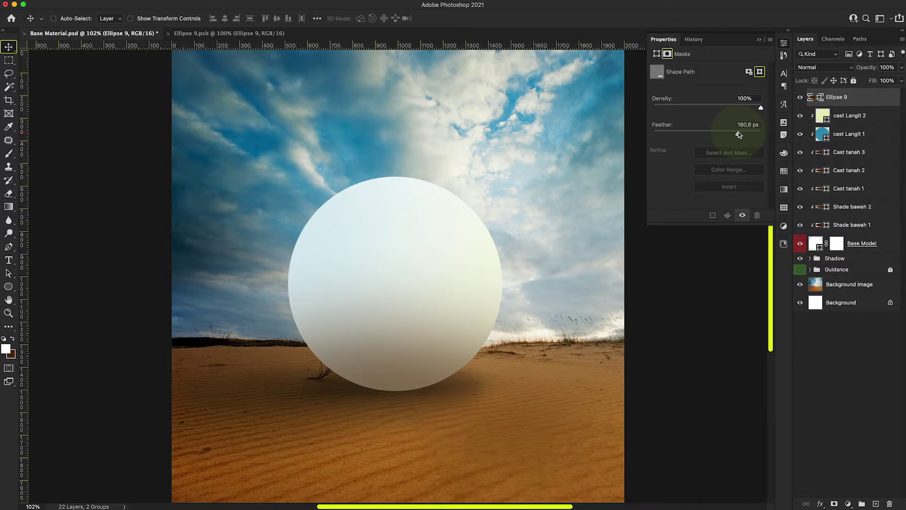
Lower the brown ellipse's feather and delete its layer.
{"action": "left_click_drag", "start_coordinate": [739, 135], "coordinate": [710, 136]}
{"action": "key", "text": "Delete"}
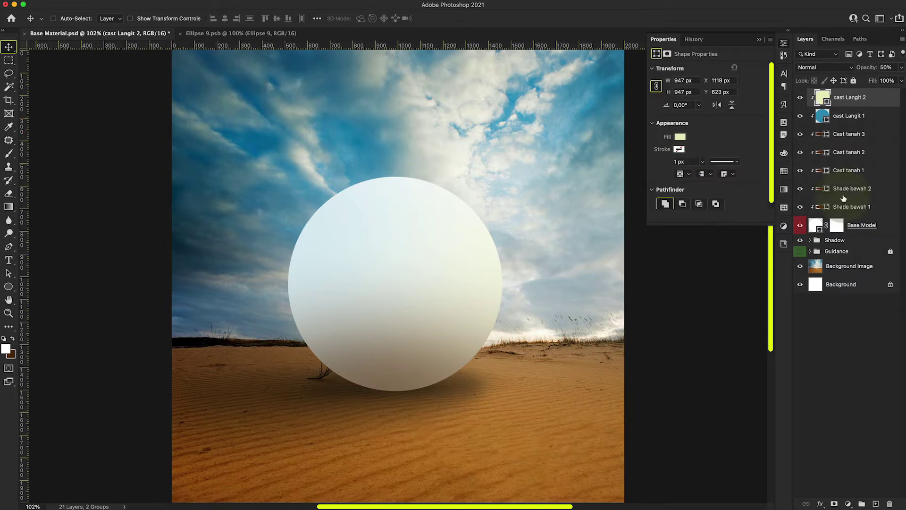
{"action": "left_click_drag", "start_coordinate": [302, 349], "coordinate": [424, 255]}
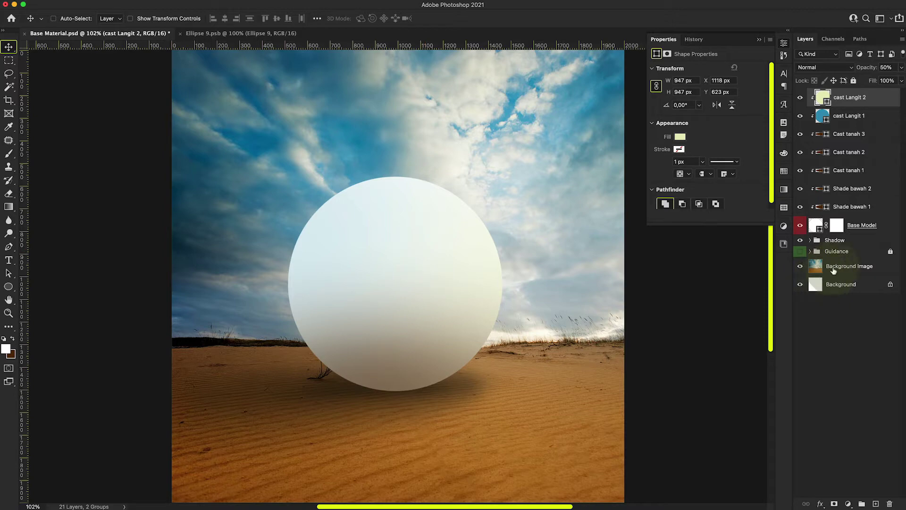
{"action": "left_click_drag", "start_coordinate": [838, 268], "coordinate": [889, 503]}
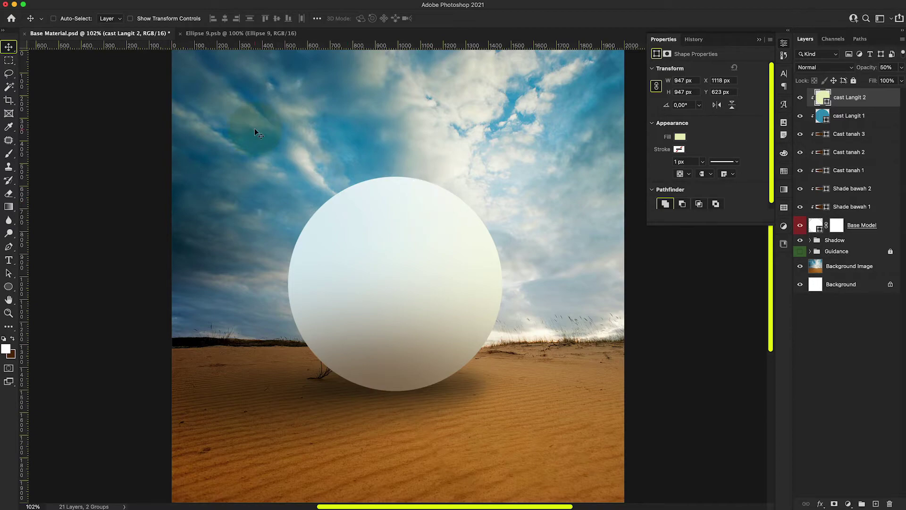
Switch to the browser article on gloss levels, highlight "Sheen Level" in the heading and study the 10% to 90% gloss sphere chart.
{"action": "key", "text": "ctrl+Right"}
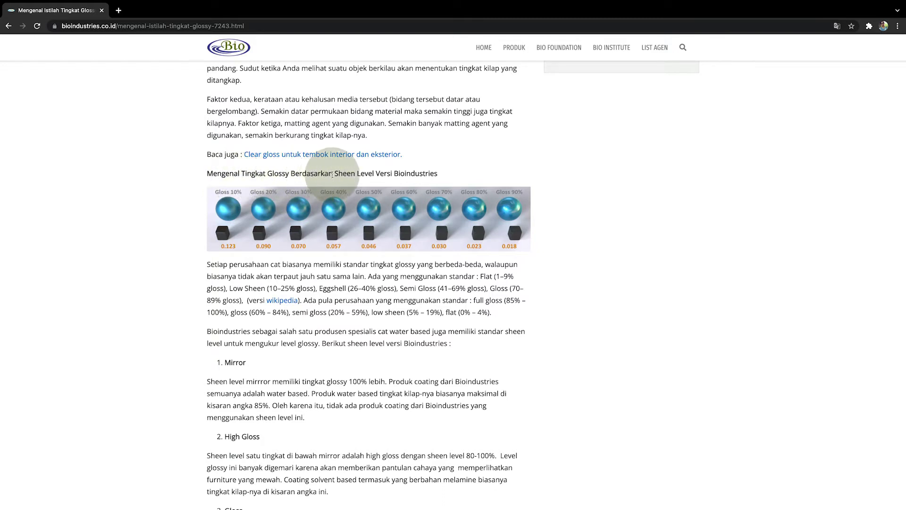
{"action": "left_click_drag", "start_coordinate": [336, 174], "coordinate": [374, 174]}
{"action": "scroll", "coordinate": [364, 174], "scroll_direction": "up", "scroll_amount": 5}
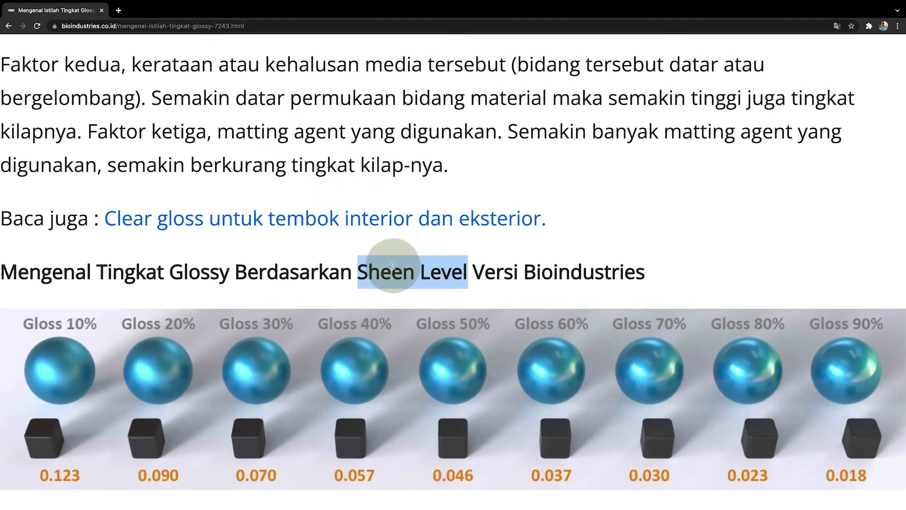
{"action": "scroll", "coordinate": [395, 270], "scroll_direction": "down", "scroll_amount": 1}
{"action": "scroll", "coordinate": [396, 270], "scroll_direction": "down", "scroll_amount": 1}
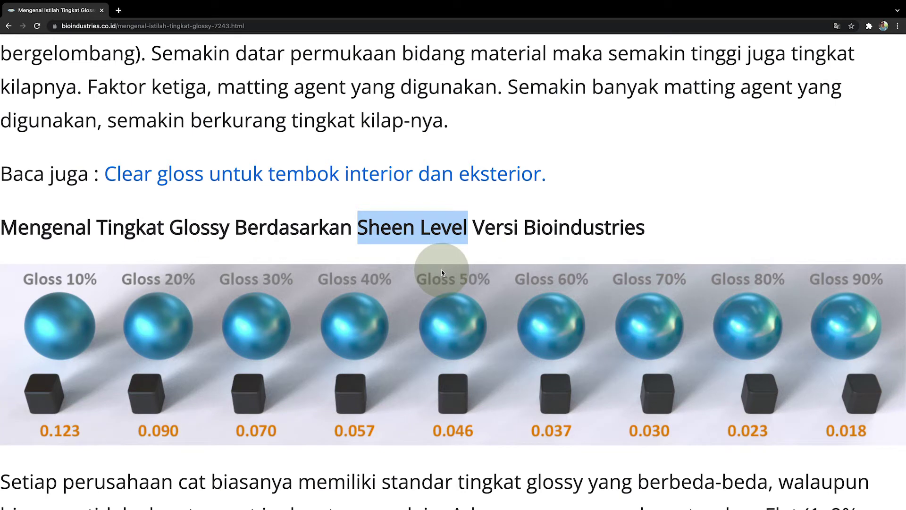
{"action": "left_click", "coordinate": [591, 196]}
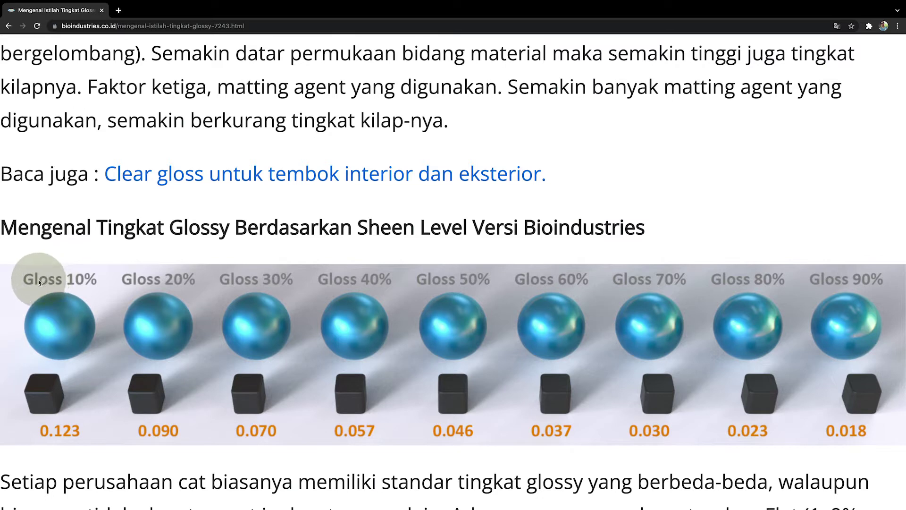
{"action": "scroll", "coordinate": [727, 276], "scroll_direction": "down", "scroll_amount": 1}
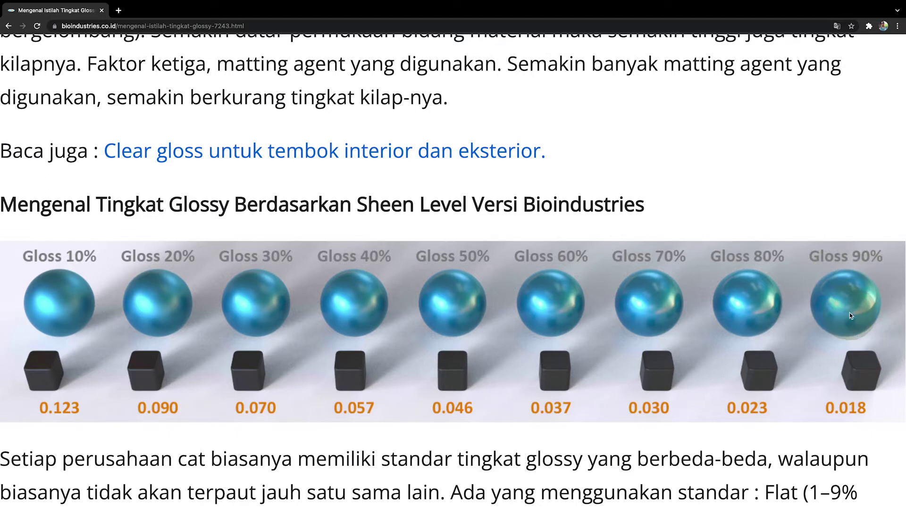
{"action": "scroll", "coordinate": [854, 331], "scroll_direction": "up", "scroll_amount": 1}
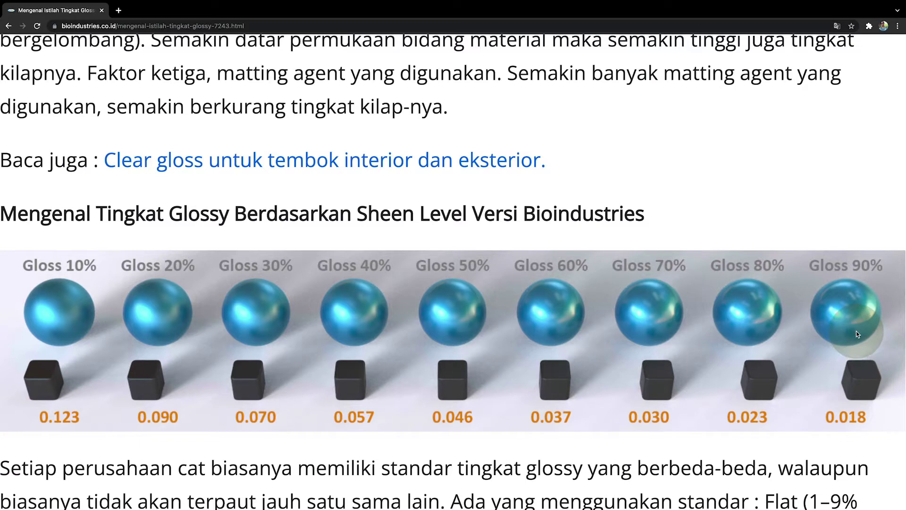
Enlarge the article's gloss chart and compare the reflections on the 50% to 90% gloss spheres.
{"action": "key", "text": "super+plus"}
{"action": "key", "text": "super+plus"}
{"action": "key", "text": "super+plus"}
{"action": "key", "text": "super+plus"}
{"action": "scroll", "coordinate": [856, 330], "scroll_direction": "down", "scroll_amount": 5}
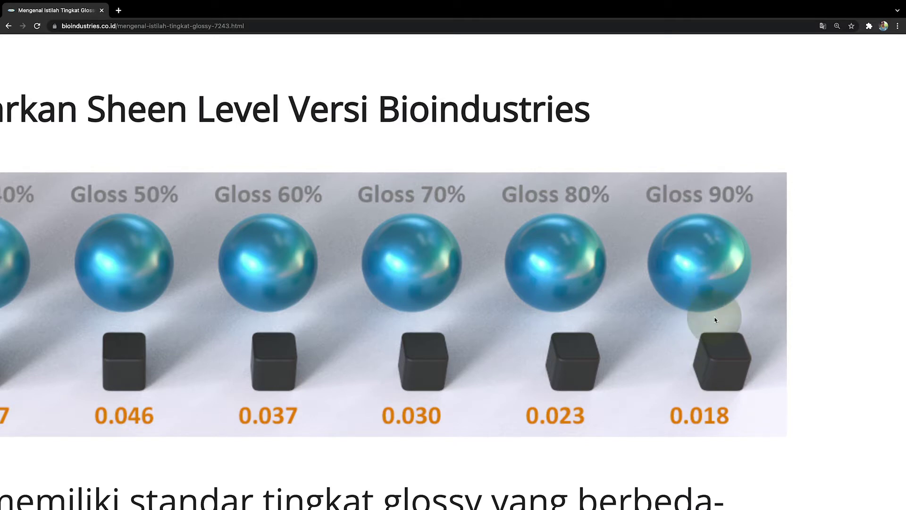
{"action": "key", "text": "ctrl+0"}
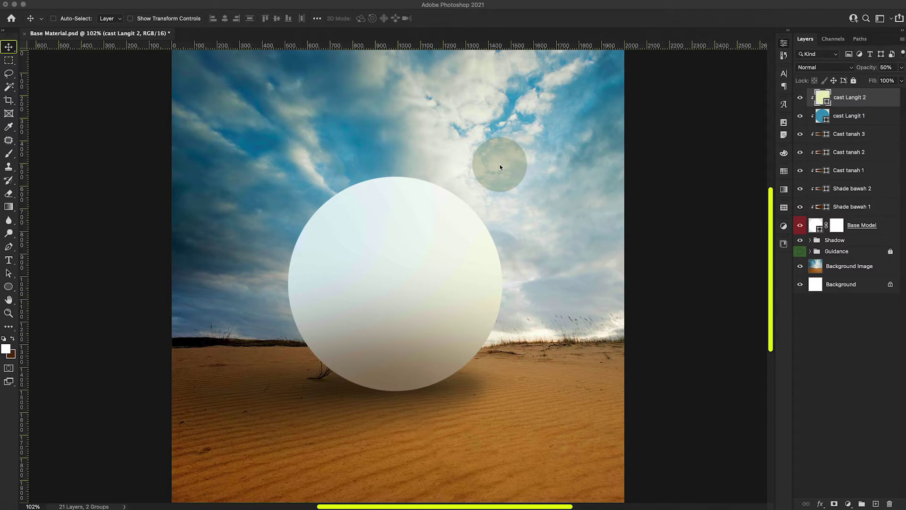
Back in Photoshop, hide the Background Image layer and add a solid color fill layer of #bfbfbf above the Background layer.
{"action": "left_click", "coordinate": [800, 266]}
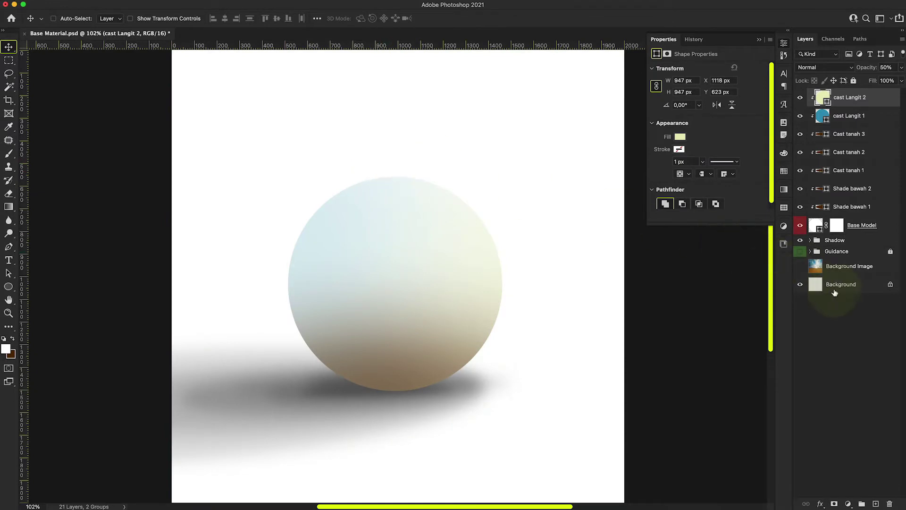
{"action": "left_click", "coordinate": [809, 281]}
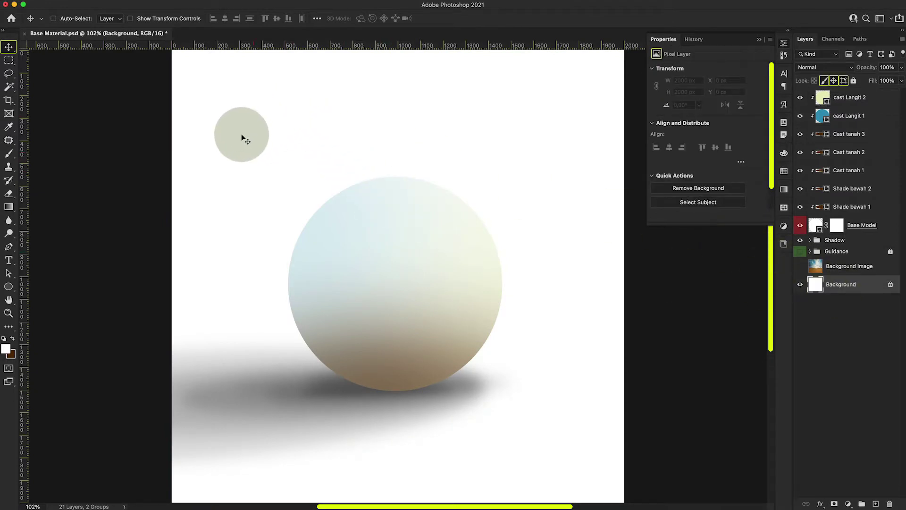
{"action": "left_click", "coordinate": [849, 504]}
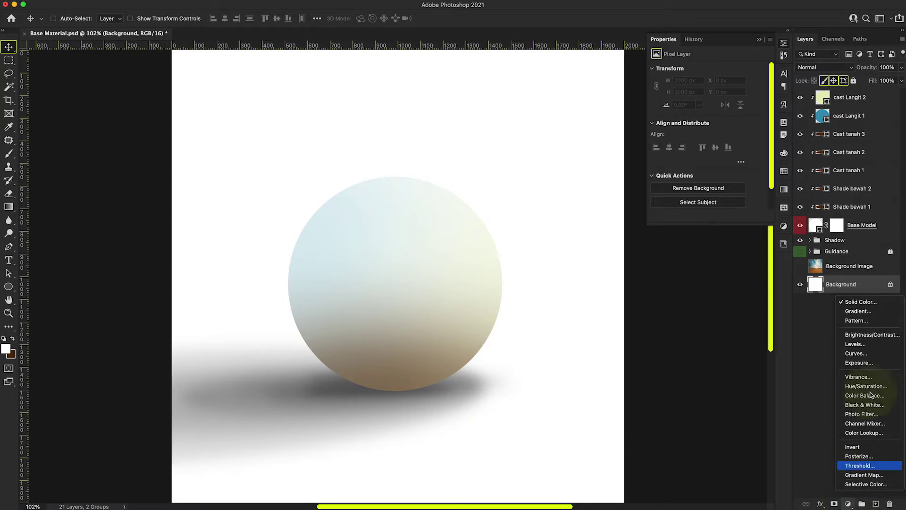
{"action": "left_click", "coordinate": [854, 301]}
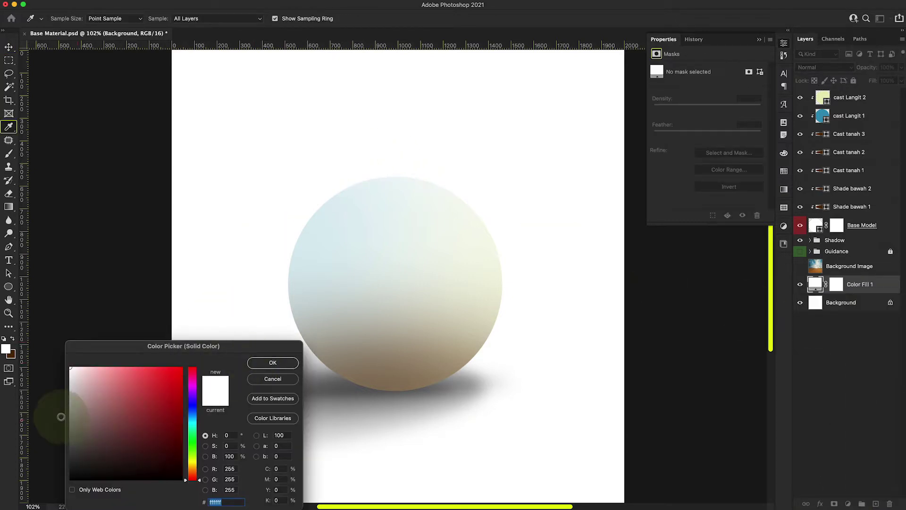
{"action": "type", "text": "bfbfbf"}
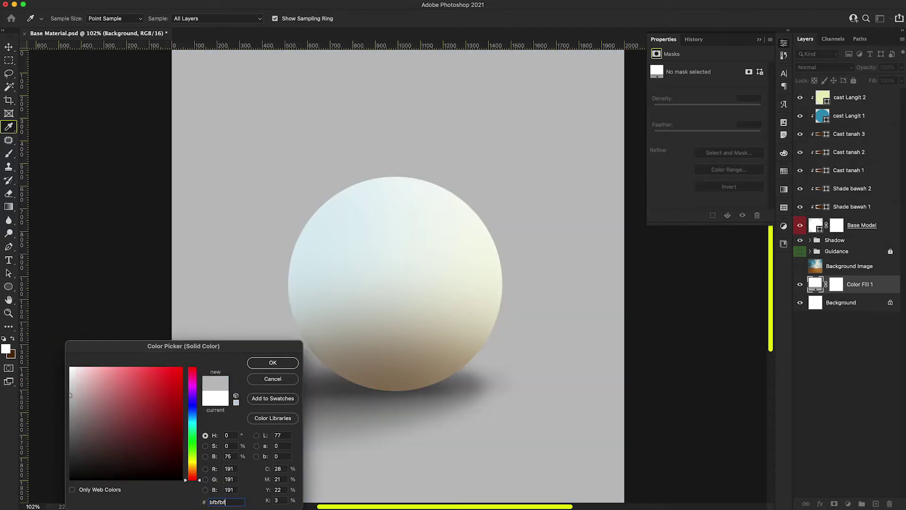
{"action": "left_click", "coordinate": [259, 364]}
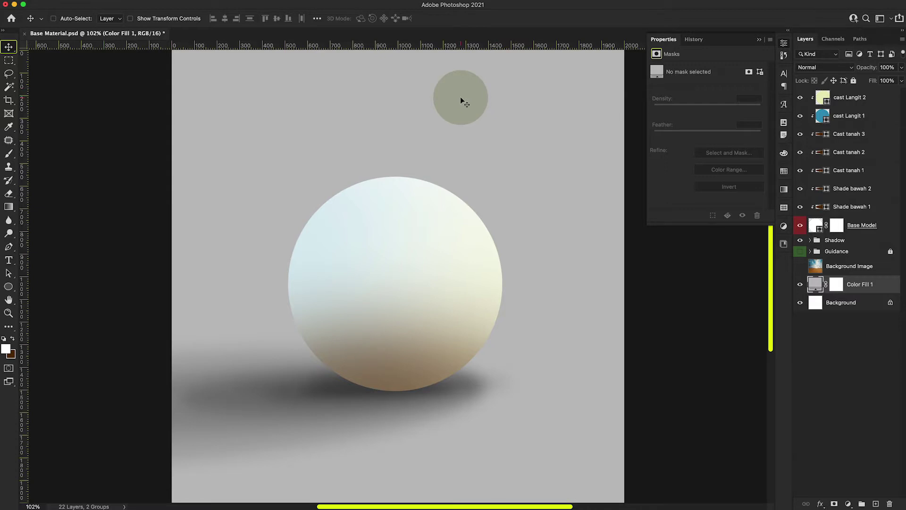
{"action": "left_click", "coordinate": [832, 347]}
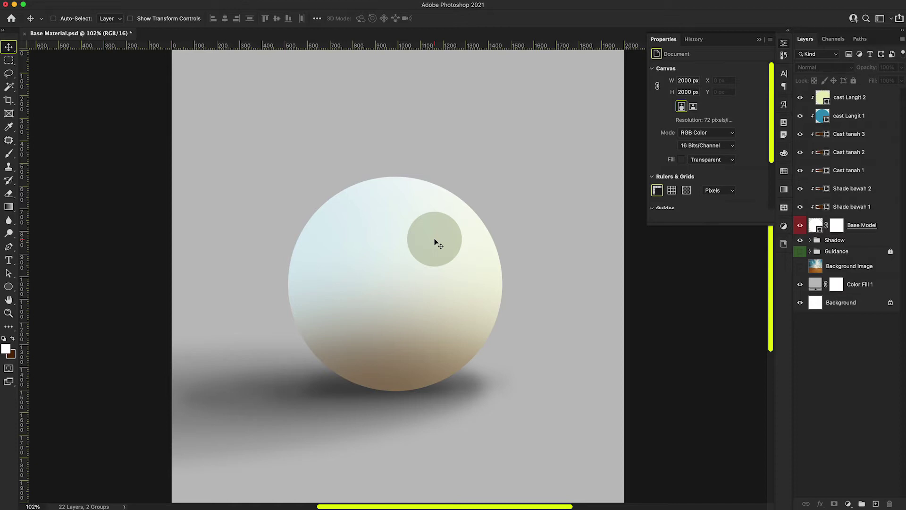
Show the Guidance group and inspect its perspective grid around the sphere and the ground shadow.
{"action": "left_click", "coordinate": [833, 252]}
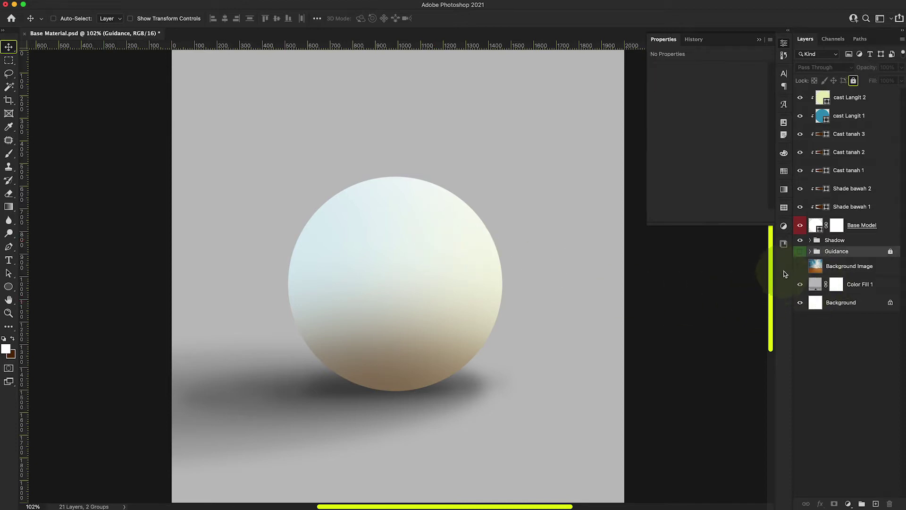
{"action": "left_click", "coordinate": [800, 252]}
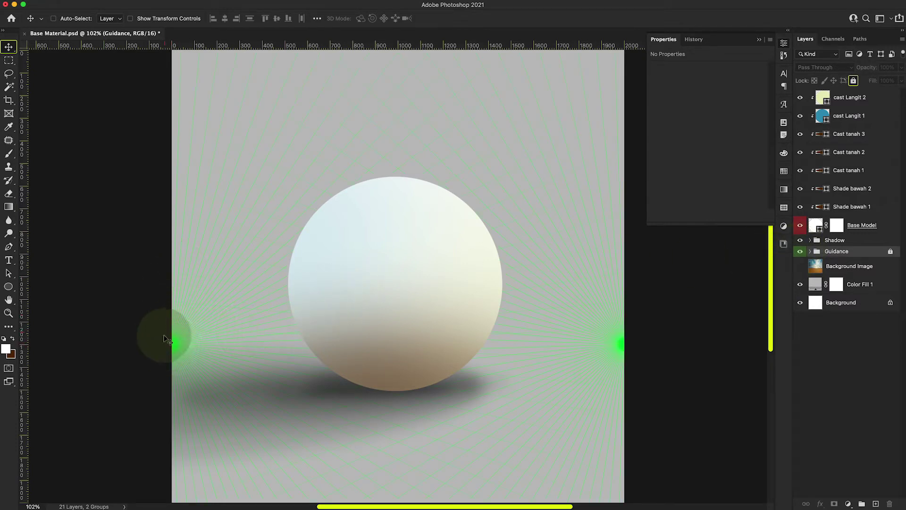
{"action": "left_click_drag", "start_coordinate": [499, 198], "coordinate": [547, 222]}
{"action": "left_click_drag", "start_coordinate": [489, 373], "coordinate": [562, 102]}
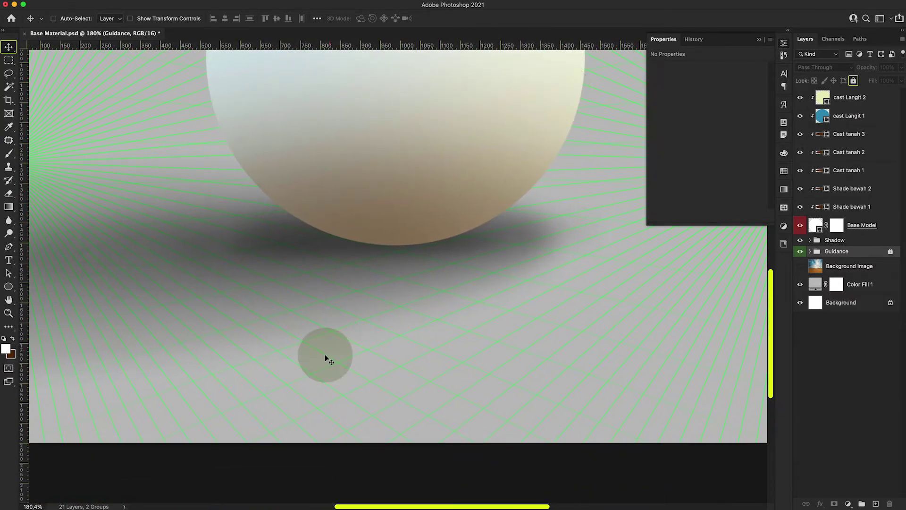
{"action": "mouse_move", "coordinate": [309, 269]}
{"action": "left_mouse_down"}
{"action": "mouse_move", "coordinate": [357, 296]}
{"action": "mouse_move", "coordinate": [323, 279]}
{"action": "left_mouse_up"}
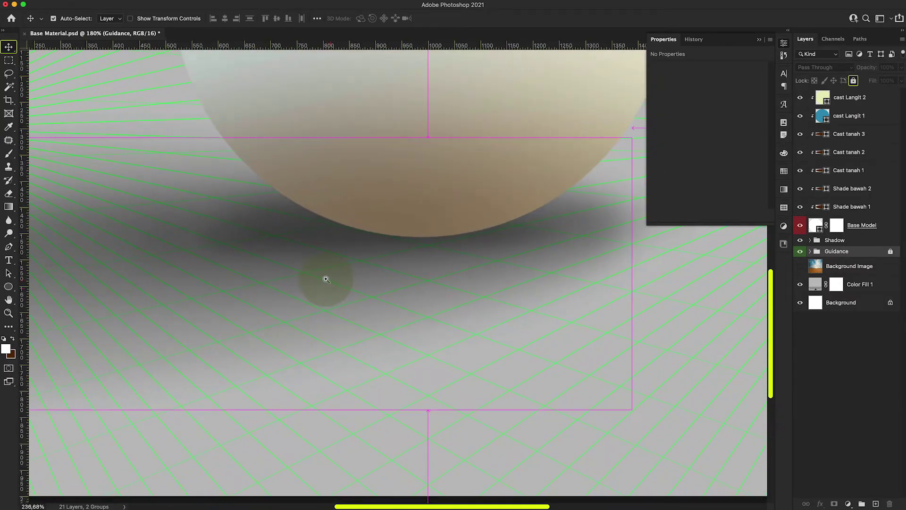
{"action": "key", "text": "super+0"}
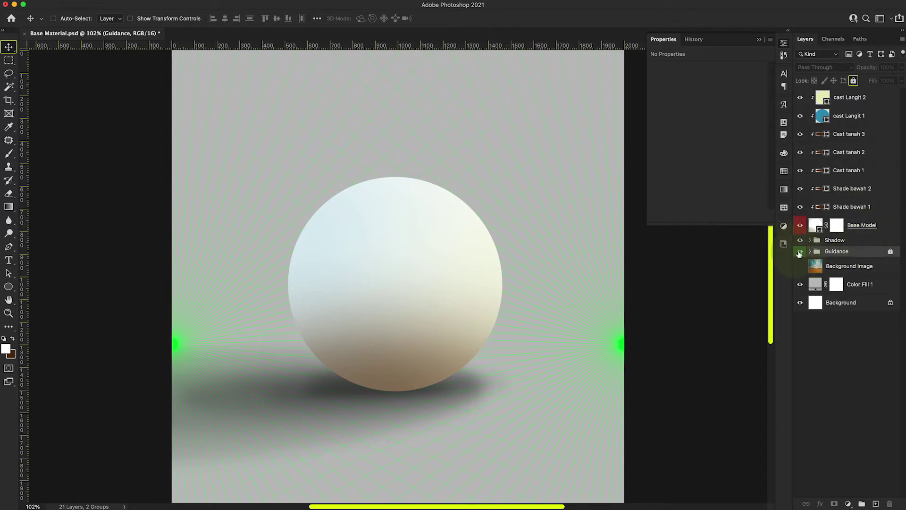
Duplicate the Base Model shape layer and delete the layer mask from the original.
{"action": "left_click", "coordinate": [816, 226]}
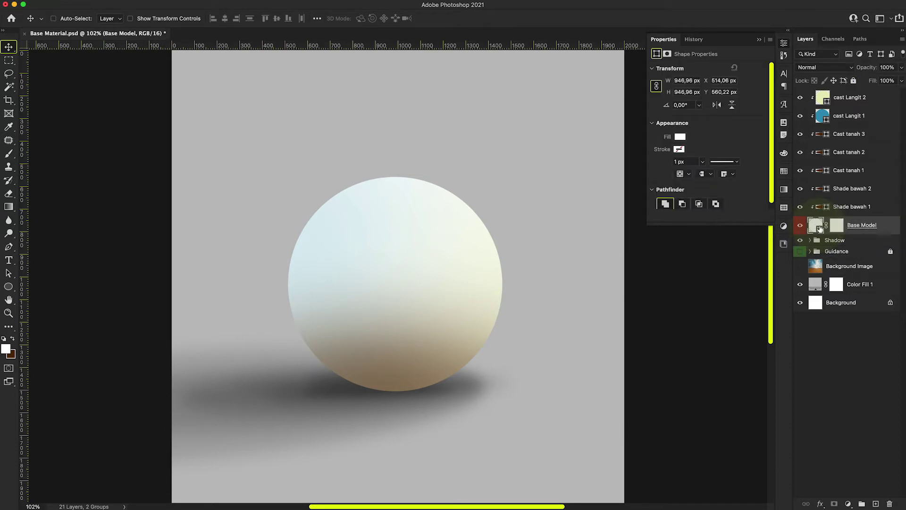
{"action": "key", "text": "super+j"}
{"action": "left_click_drag", "start_coordinate": [838, 244], "coordinate": [890, 504]}
{"action": "left_click", "coordinate": [465, 168]}
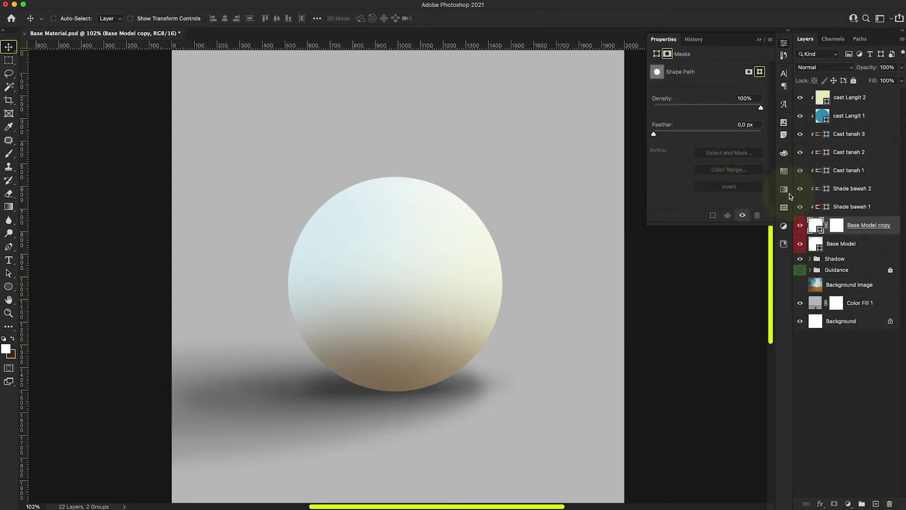
Turn the original Base Model shape into an outline with no fill and a red 1 px stroke.
{"action": "left_click", "coordinate": [817, 244]}
{"action": "left_click", "coordinate": [679, 137]}
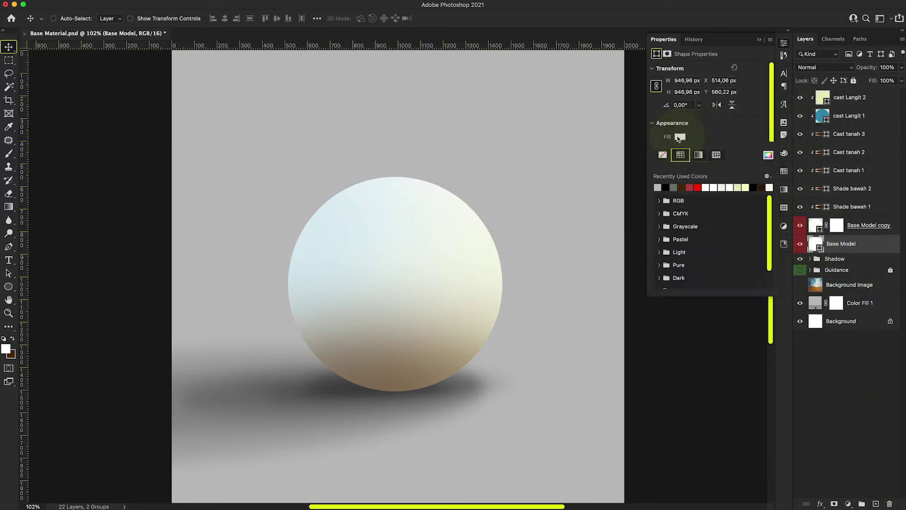
{"action": "left_click", "coordinate": [704, 140]}
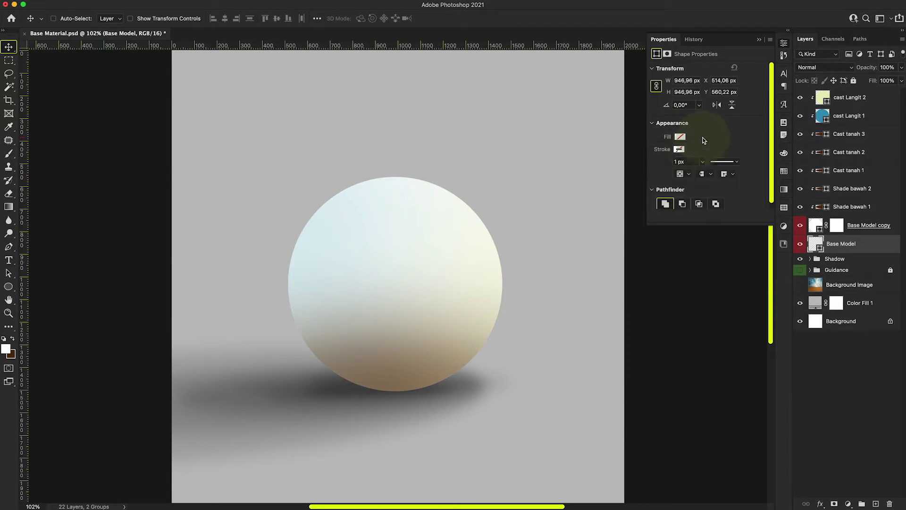
{"action": "left_click", "coordinate": [680, 150]}
{"action": "left_click", "coordinate": [699, 199]}
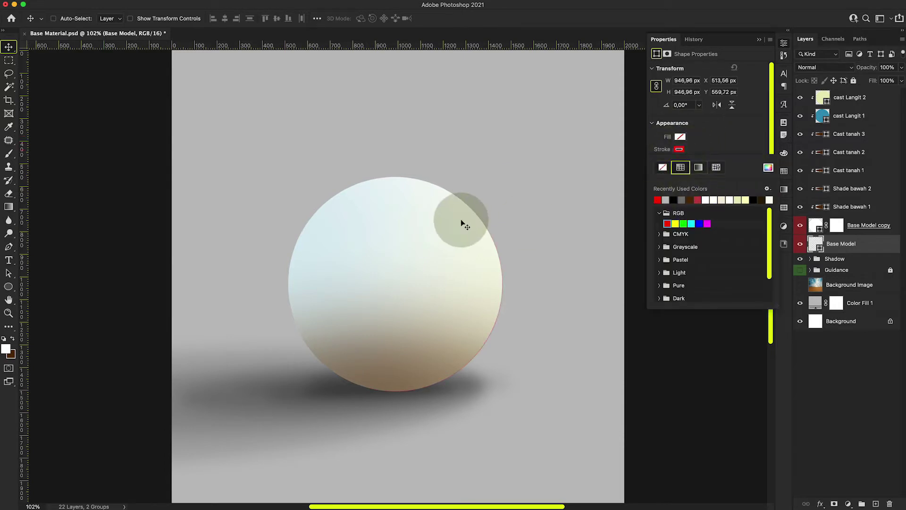
Move the red Base Model outline to the top of the layer stack and duplicate it.
{"action": "left_click", "coordinate": [495, 255], "text": "super"}
{"action": "left_click_drag", "start_coordinate": [495, 255], "coordinate": [557, 229]}
{"action": "key", "text": "super+minus"}
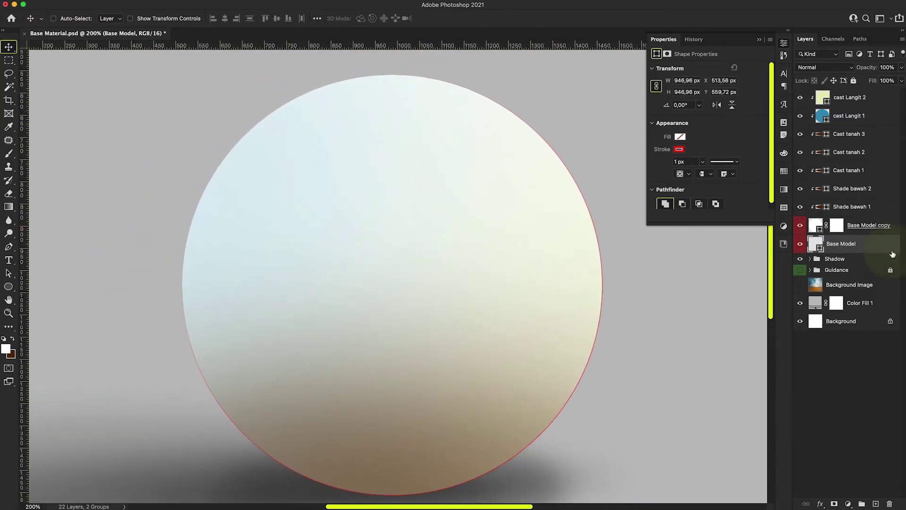
{"action": "left_click_drag", "start_coordinate": [878, 252], "coordinate": [881, 94]}
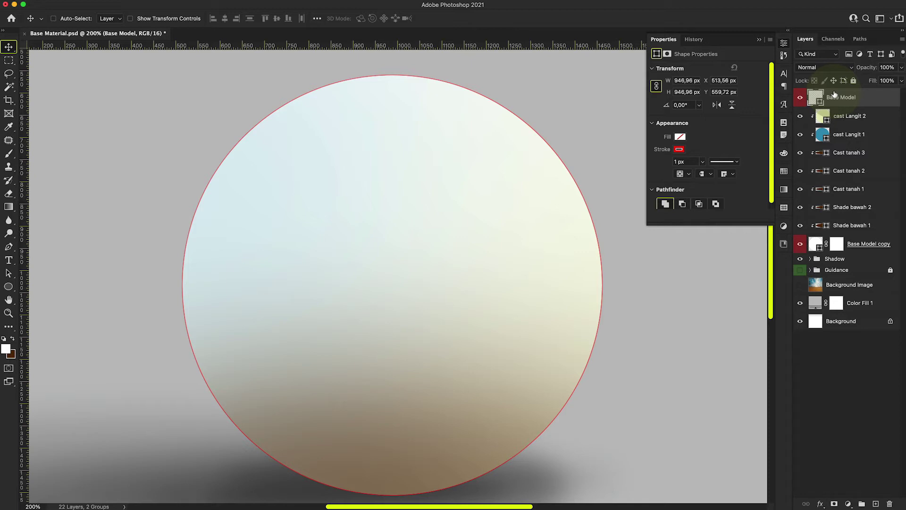
{"action": "key", "text": "super+j"}
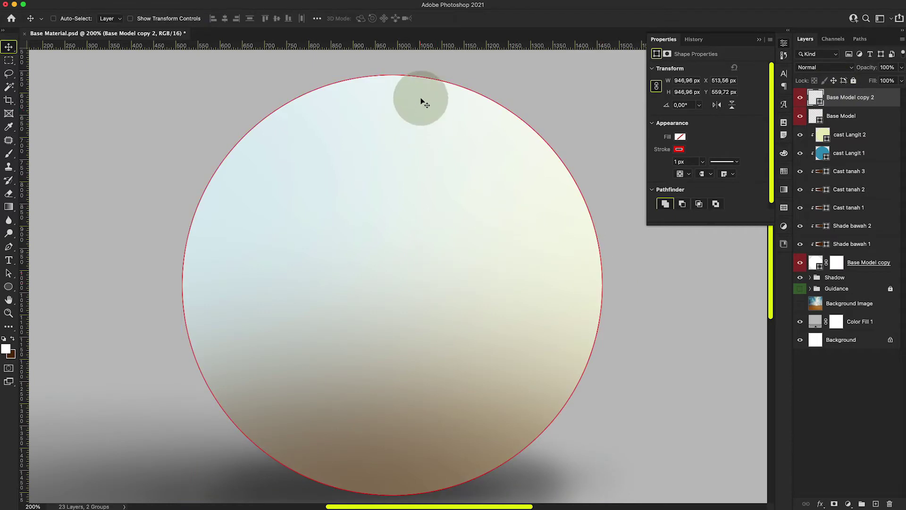
Place a horizontal guide through the red circle's center and a vertical guide near its center.
{"action": "left_click_drag", "start_coordinate": [425, 55], "coordinate": [445, 285]}
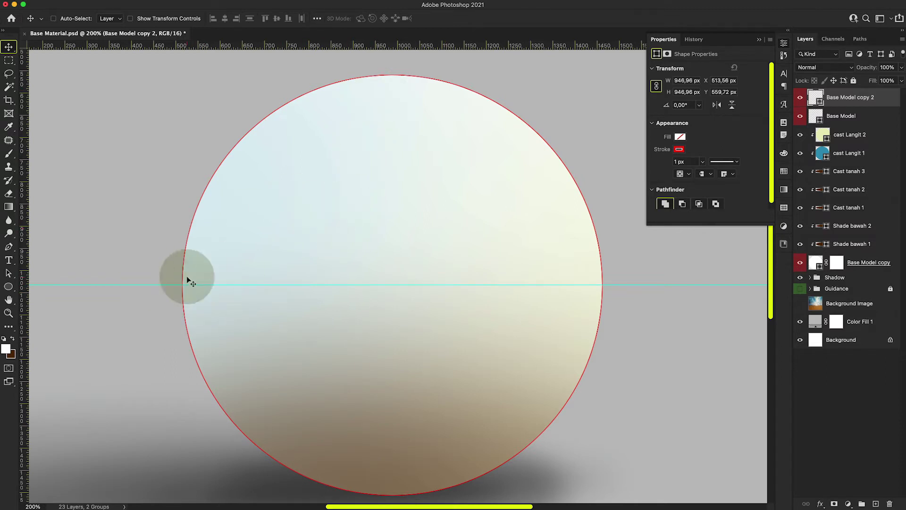
{"action": "left_click_drag", "start_coordinate": [23, 204], "coordinate": [391, 201]}
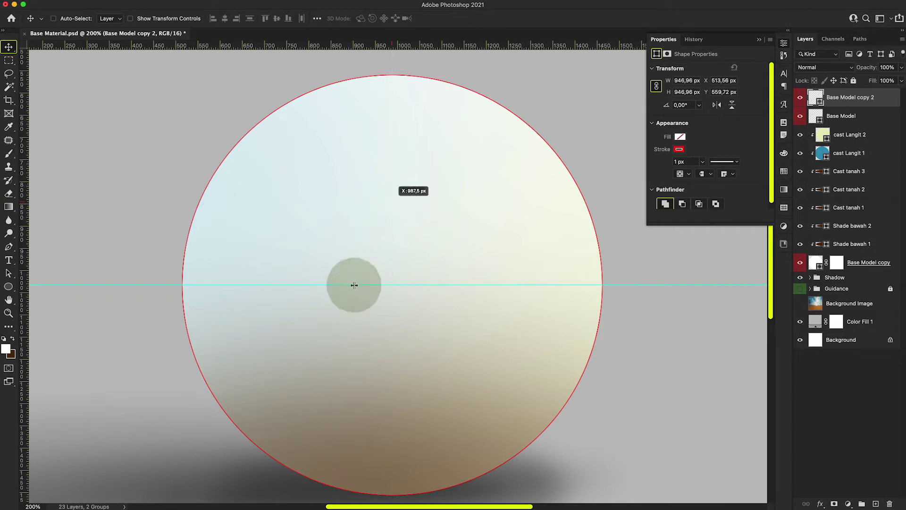
{"action": "left_click_drag", "start_coordinate": [393, 119], "coordinate": [410, 126]}
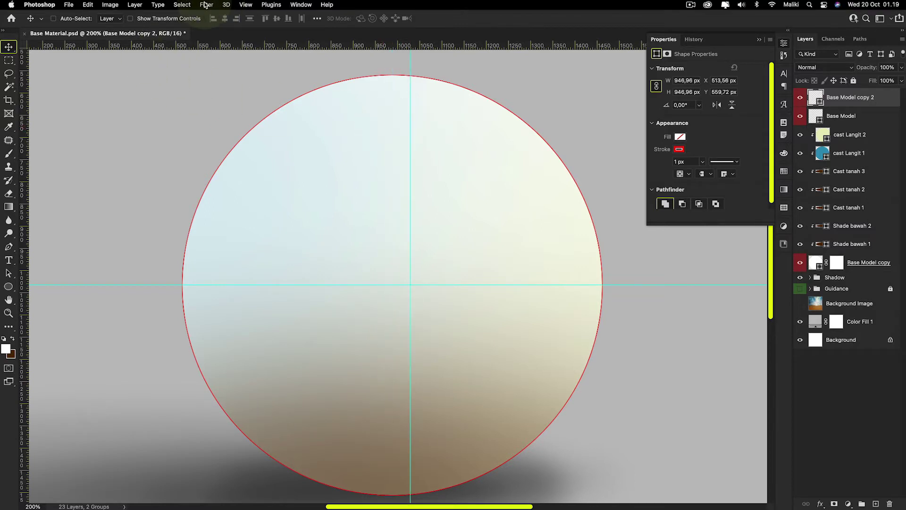
Turn off snapping and move the vertical guide closer to the circle's center.
{"action": "left_click", "coordinate": [207, 5]}
{"action": "mouse_move", "coordinate": [296, 186]}
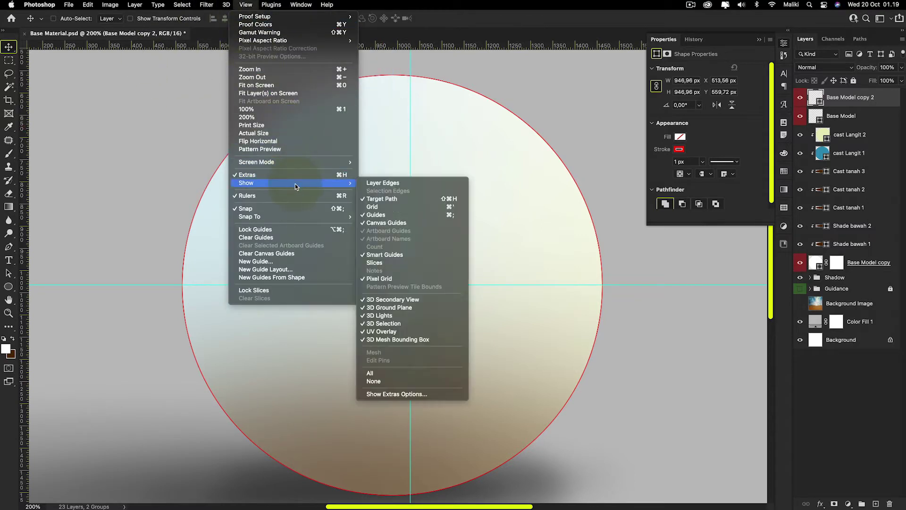
{"action": "mouse_move", "coordinate": [282, 216]}
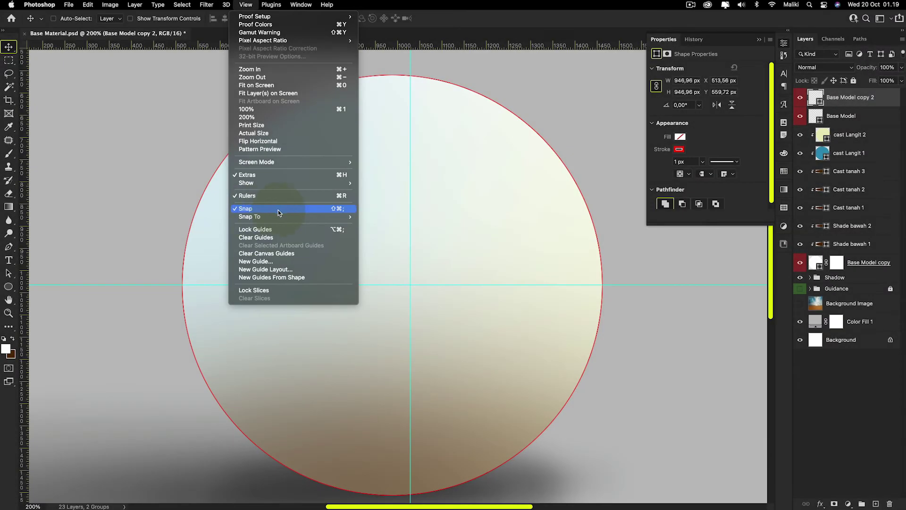
{"action": "left_click", "coordinate": [290, 209]}
{"action": "left_click_drag", "start_coordinate": [409, 137], "coordinate": [398, 137]}
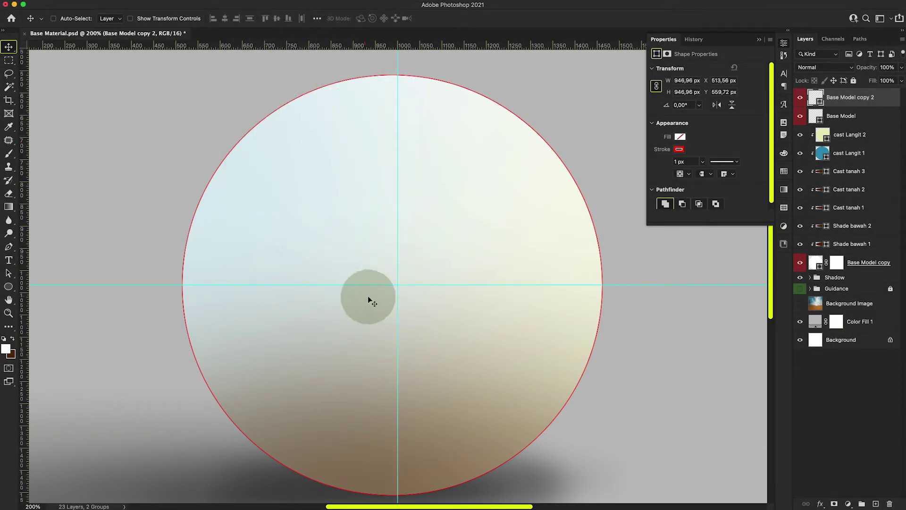
Align the vertical guide with the circle's center and squeeze the duplicated outline symmetrically to an ellipse about 492 px wide.
{"action": "left_click_drag", "start_coordinate": [401, 234], "coordinate": [400, 276]}
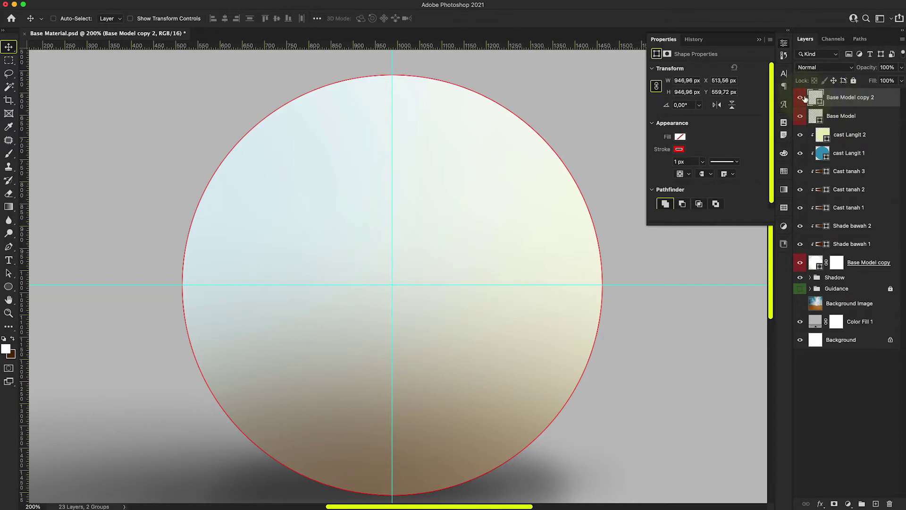
{"action": "left_click", "coordinate": [861, 98]}
{"action": "key", "text": "ctrl+t"}
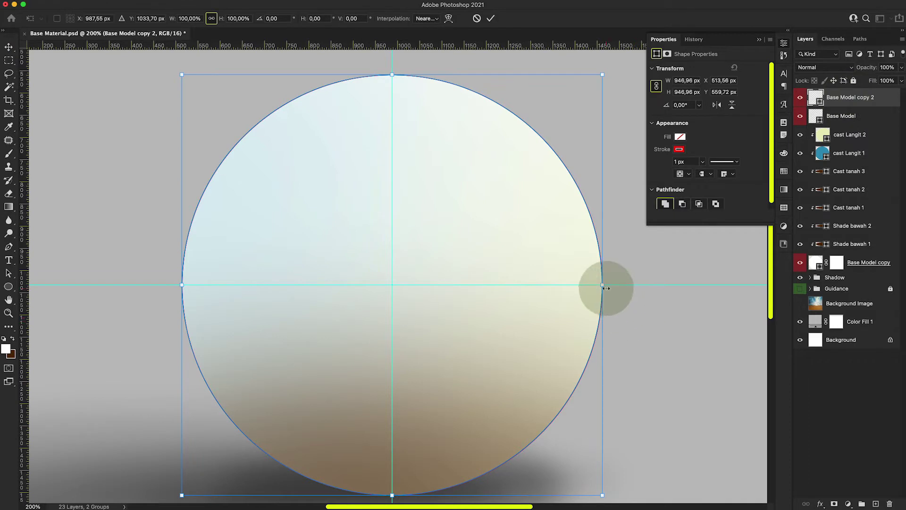
{"action": "left_click_drag", "start_coordinate": [602, 284], "coordinate": [502, 283]}
{"action": "key", "text": "Return"}
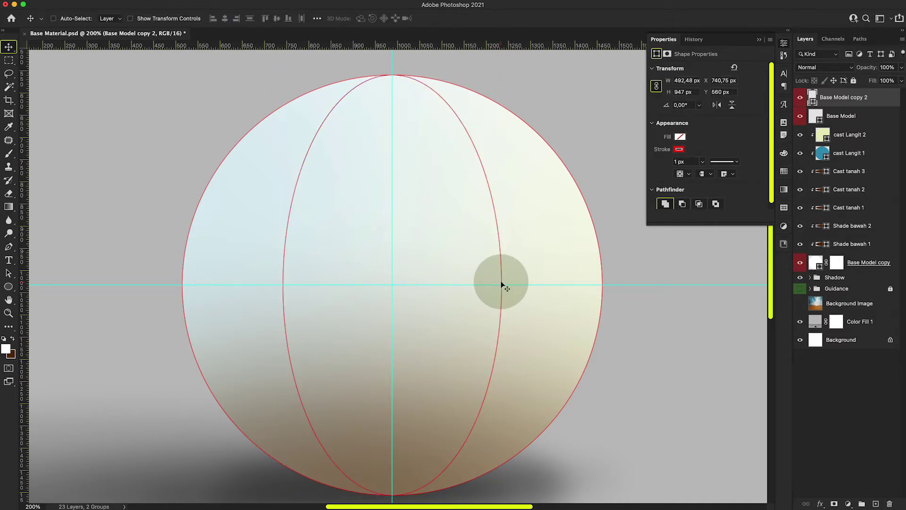
Duplicate the narrow ellipse and widen the copy symmetrically about the center to about 729 px.
{"action": "key", "text": "super"}
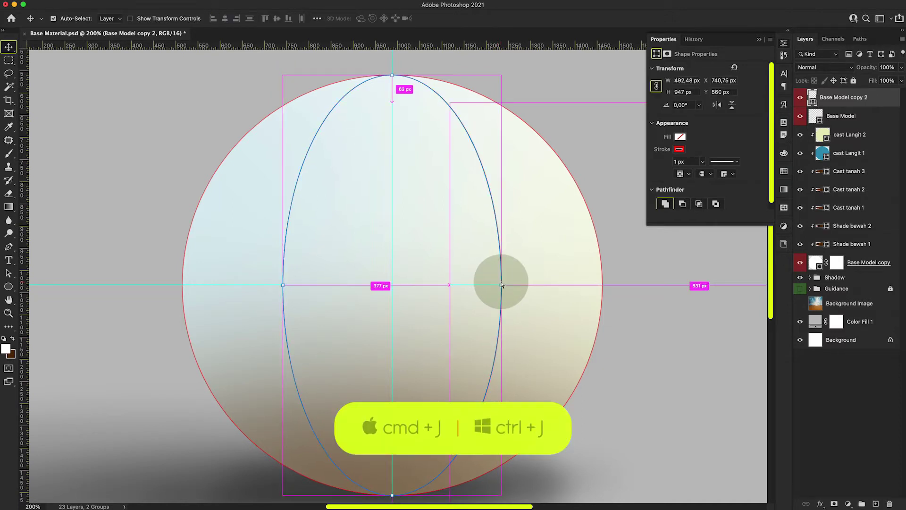
{"action": "key", "text": "super+j"}
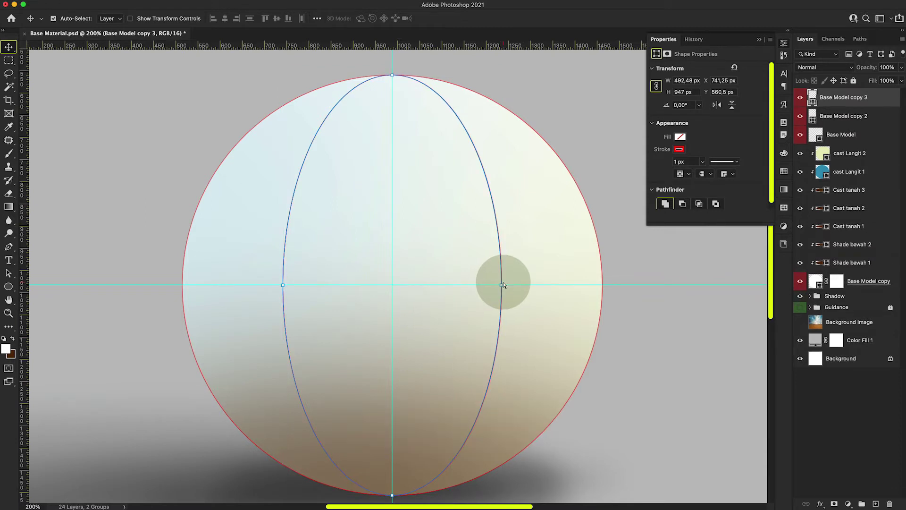
{"action": "key", "text": "super+t"}
{"action": "left_click_drag", "start_coordinate": [502, 285], "coordinate": [551, 287]}
{"action": "key", "text": "Return"}
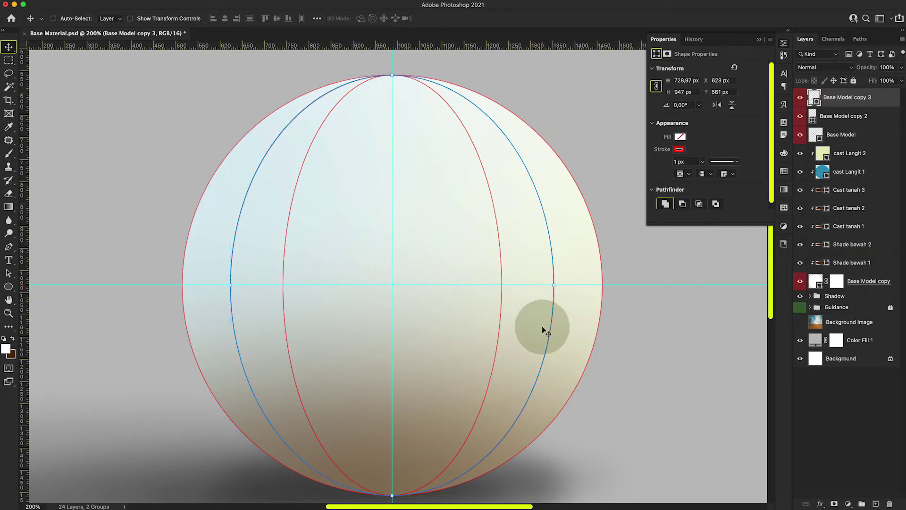
Duplicate the widened ellipse and narrow the copy symmetrically about the center to about 261 px.
{"action": "left_click", "coordinate": [545, 331], "text": "alt"}
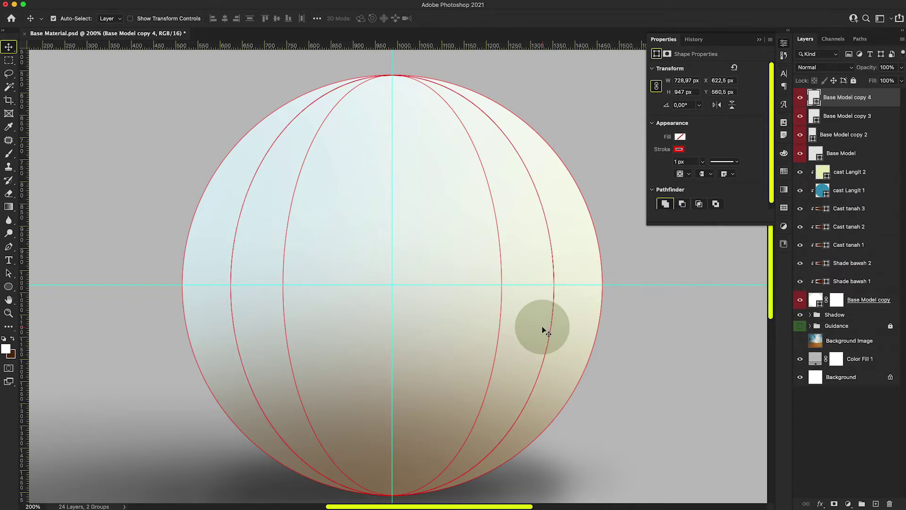
{"action": "key", "text": "super+t"}
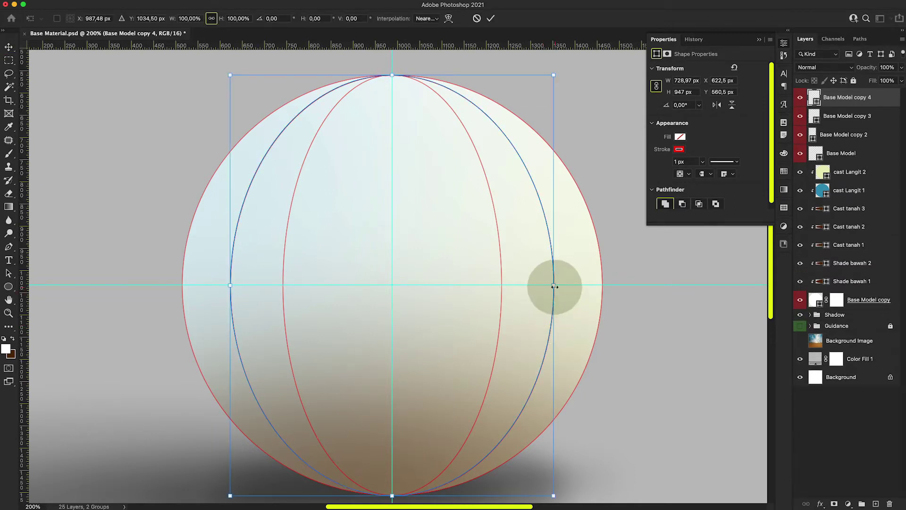
{"action": "left_click_drag", "start_coordinate": [554, 285], "coordinate": [452, 290]}
{"action": "key", "text": "Return"}
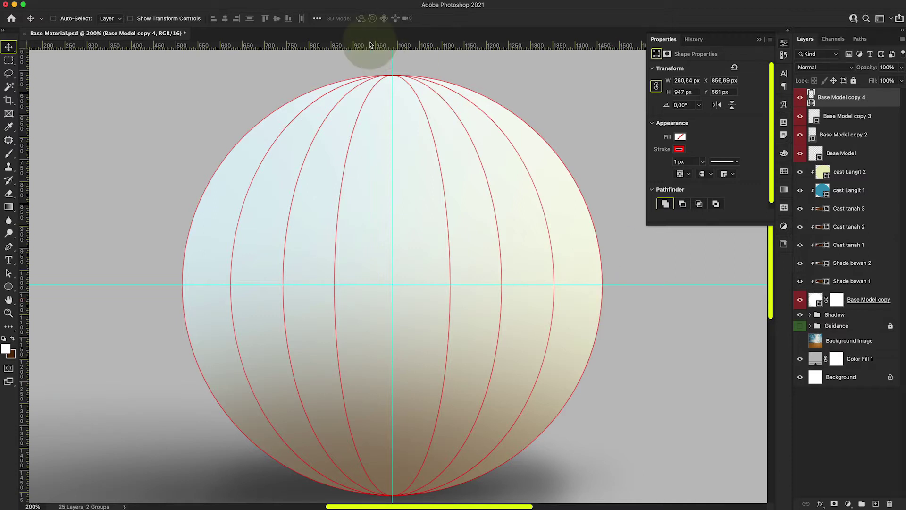
Duplicate the narrowest ellipse, collapse the copy into a vertical line along the sphere's center and hide the guides.
{"action": "key", "text": "super"}
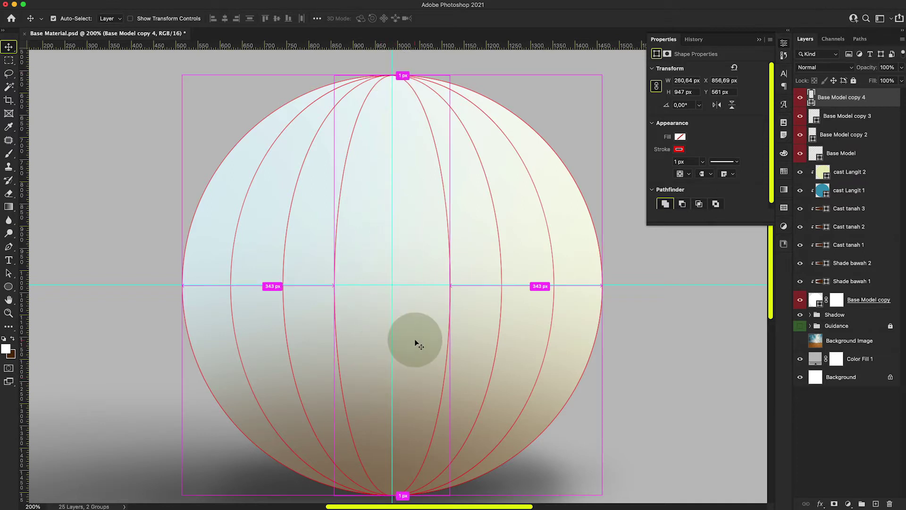
{"action": "key", "text": "super+alt+t"}
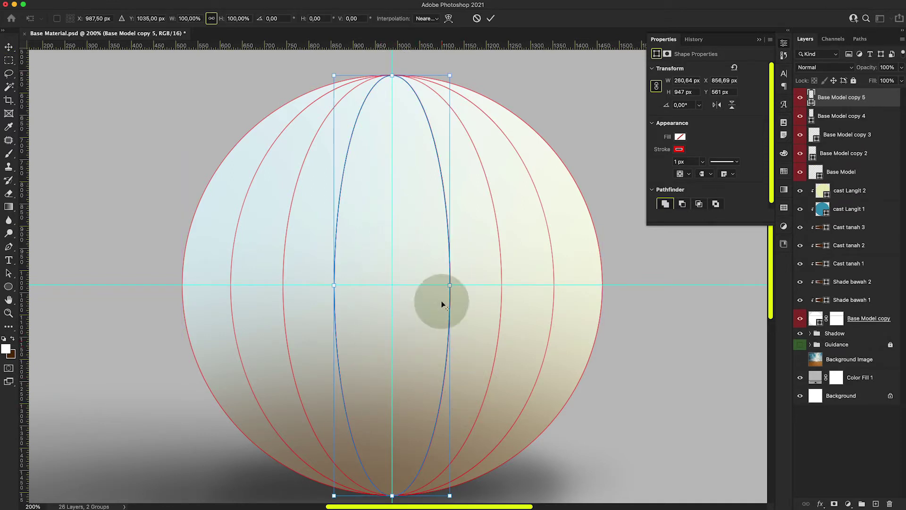
{"action": "left_click_drag", "start_coordinate": [452, 286], "coordinate": [392, 285]}
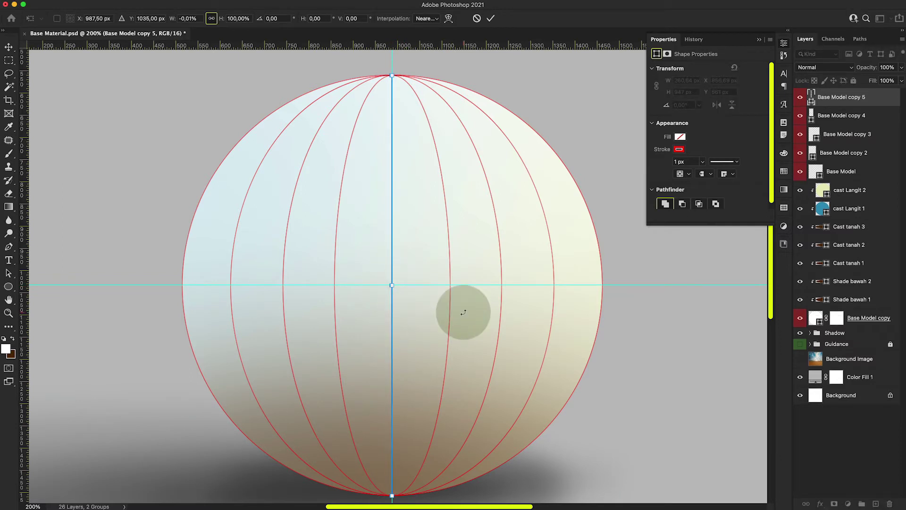
{"action": "key", "text": "Return"}
{"action": "key", "text": "super+semicolon"}
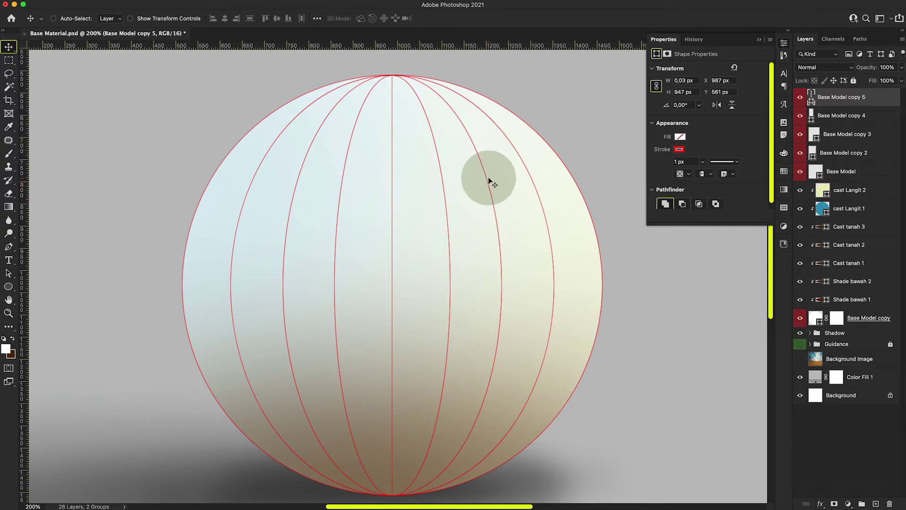
Duplicate the Base Model outline and its four copies together and rotate the duplicates by -90° to form horizontal gridlines.
{"action": "left_click", "coordinate": [849, 153], "text": "shift"}
{"action": "left_click", "coordinate": [863, 173], "text": "shift"}
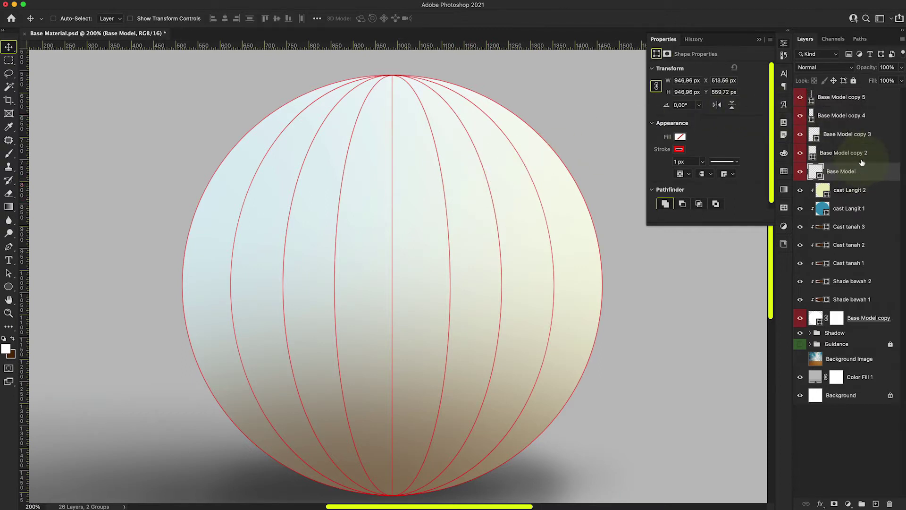
{"action": "left_click", "coordinate": [891, 103], "text": "shift"}
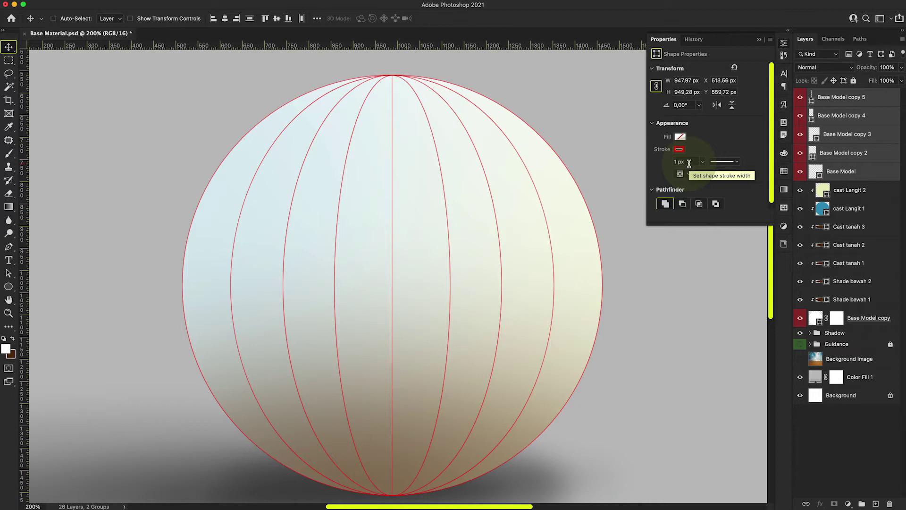
{"action": "key", "text": "super+j"}
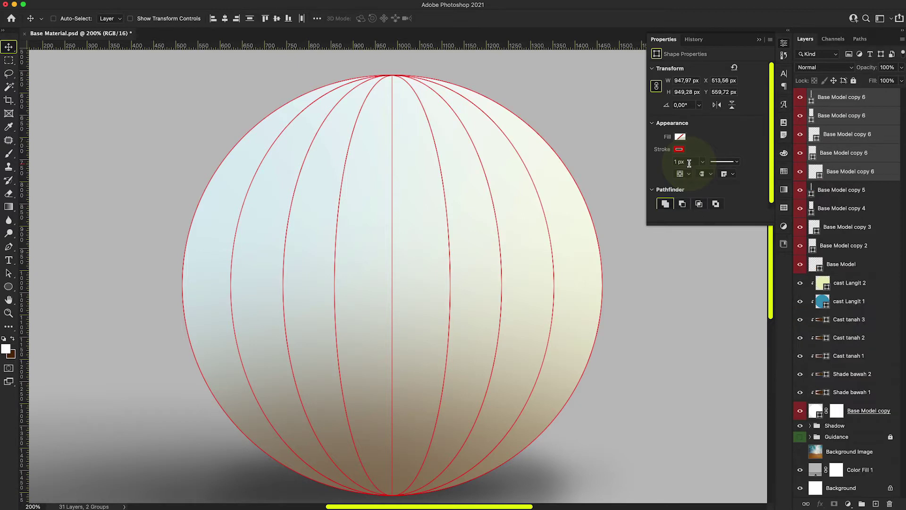
{"action": "key", "text": "super+t"}
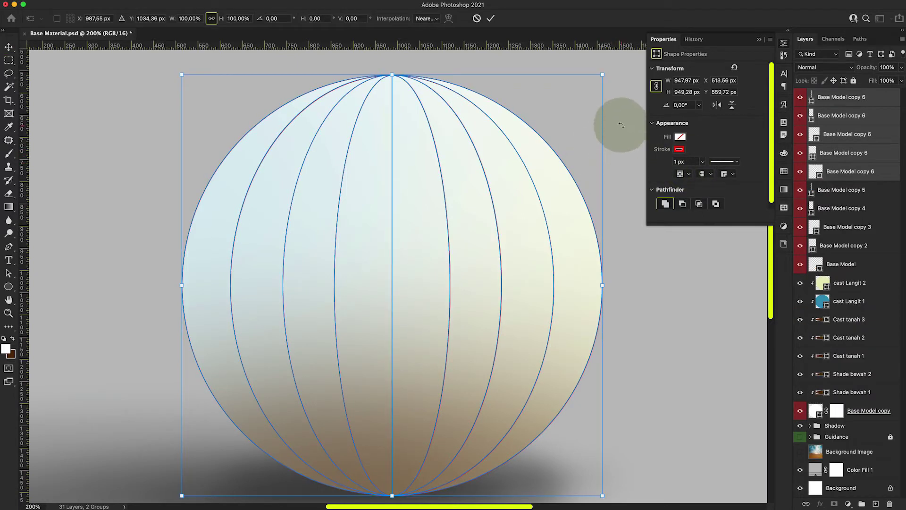
{"action": "left_click_drag", "start_coordinate": [638, 303], "coordinate": [413, 97]}
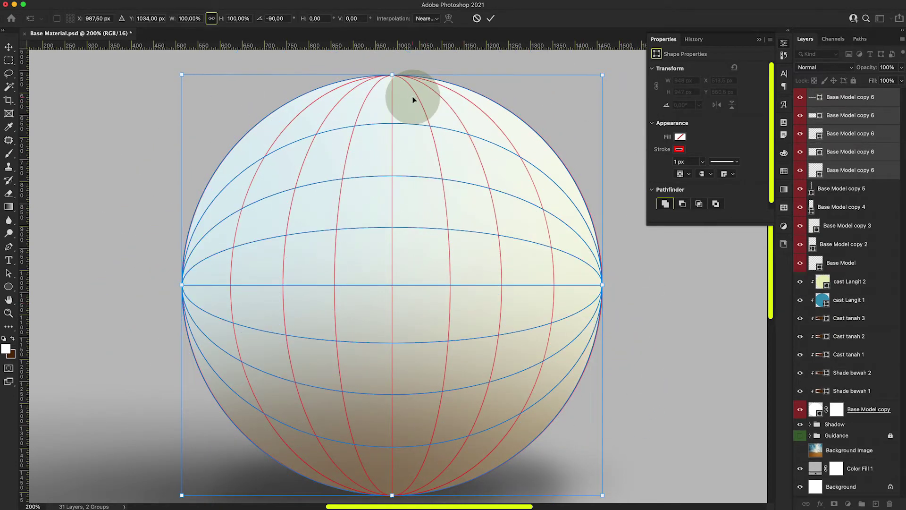
{"action": "key", "text": "Return"}
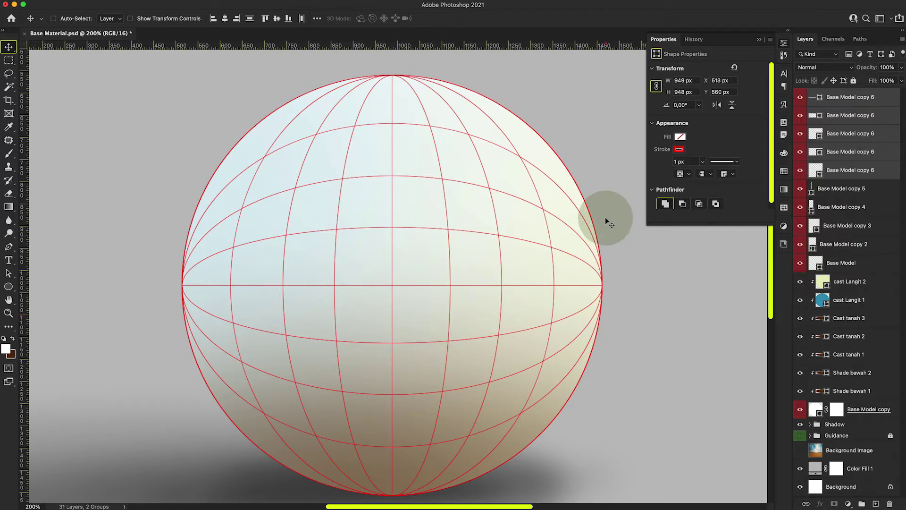
Rasterize all the red outline layers and merge them into a single layer named spherical gridlines.
{"action": "left_click", "coordinate": [847, 263]}
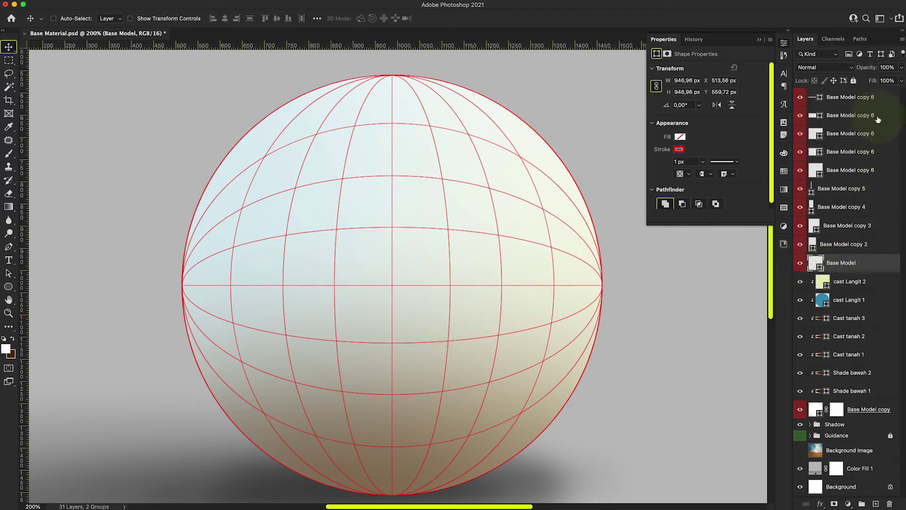
{"action": "left_click", "coordinate": [882, 100], "text": "shift"}
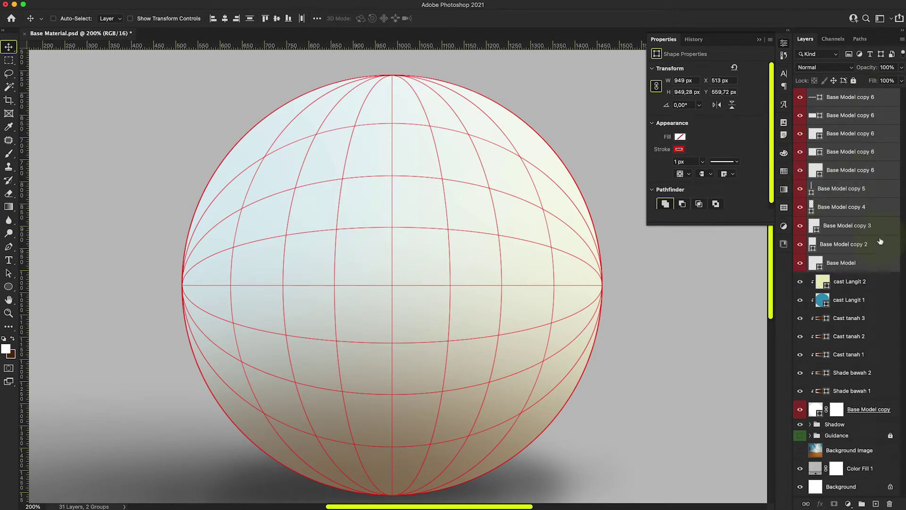
{"action": "right_click", "coordinate": [891, 264]}
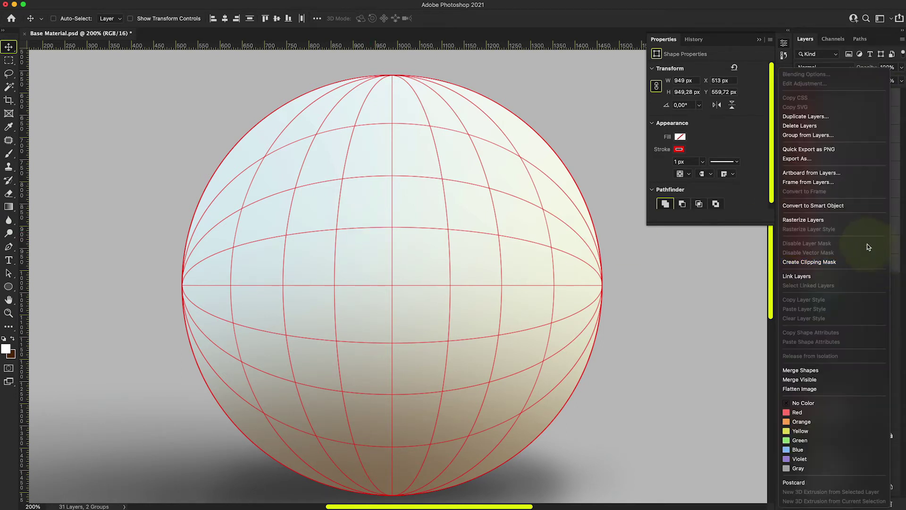
{"action": "left_click", "coordinate": [857, 220]}
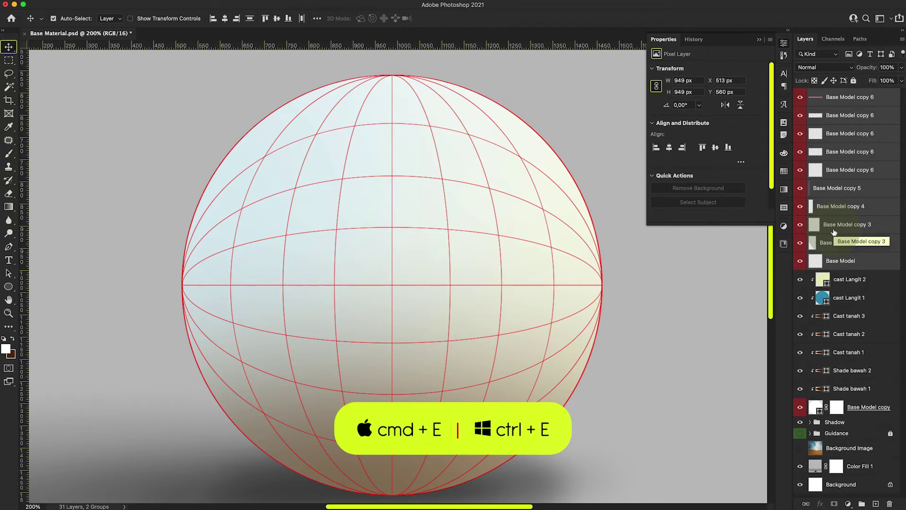
{"action": "key", "text": "super+e"}
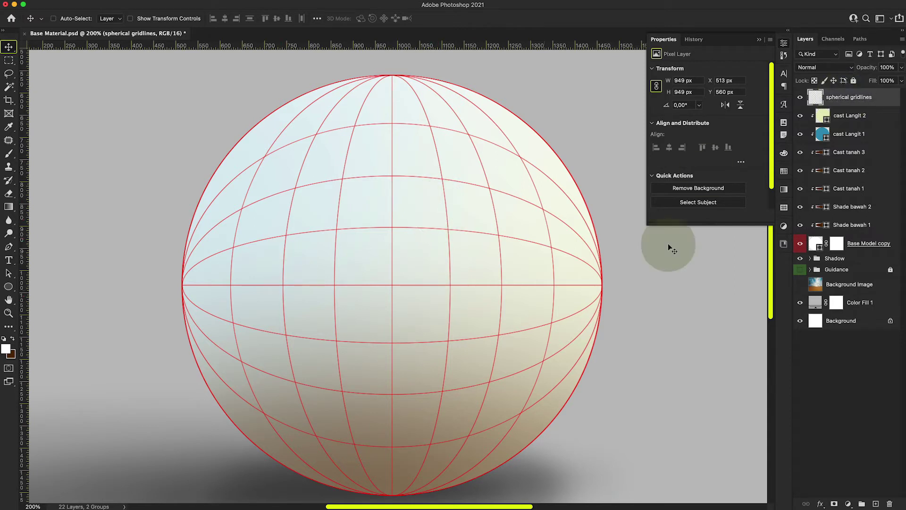
Hide and show the spherical gridlines layer to compare the sphere with and without the grid.
{"action": "left_click", "coordinate": [800, 97]}
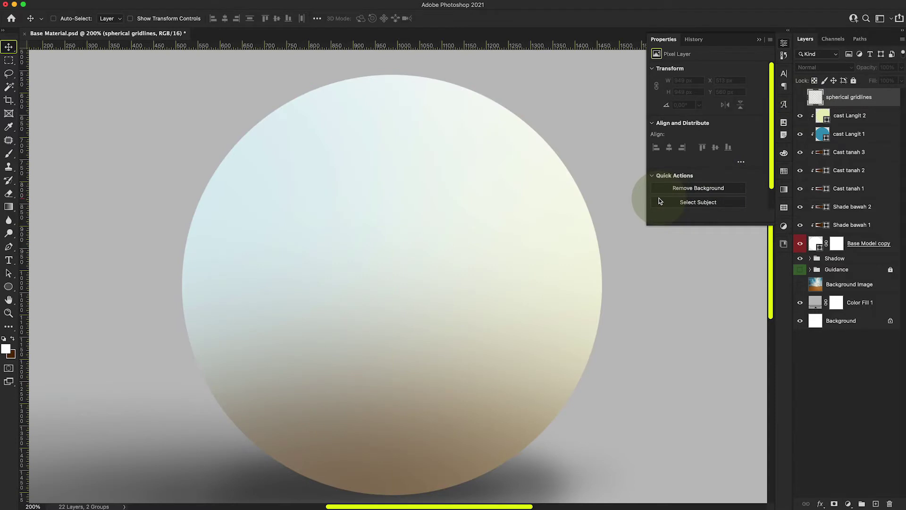
{"action": "left_click", "coordinate": [801, 98]}
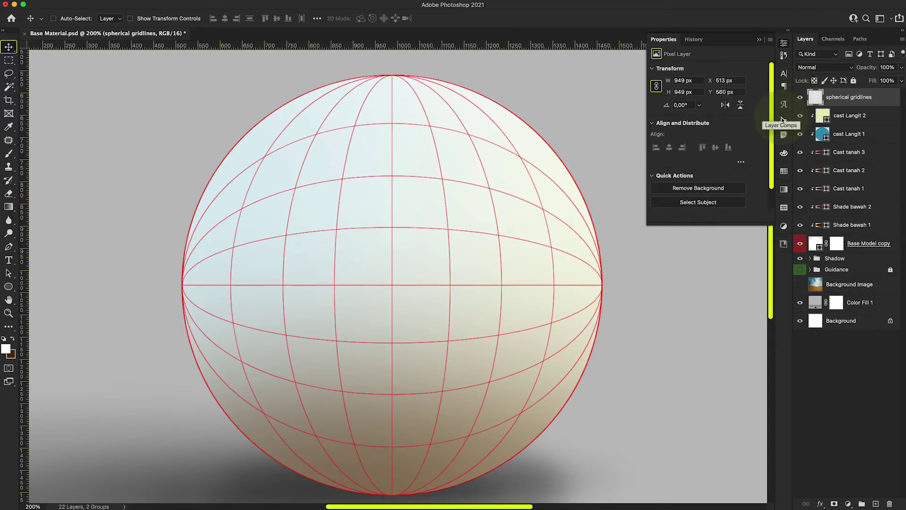
{"action": "left_click", "coordinate": [580, 147]}
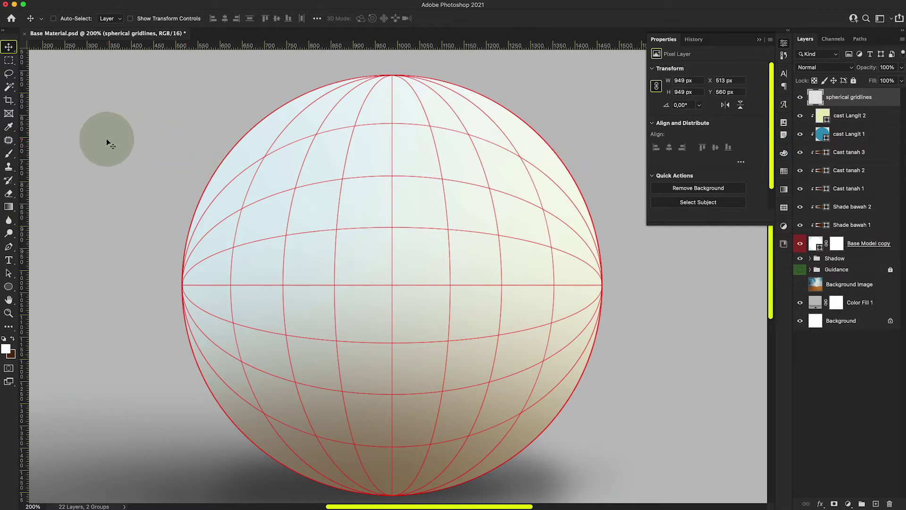
Draw a black rectangle of about 245 × 363 px on the gray background to the upper right of the sphere.
{"action": "key", "text": "super"}
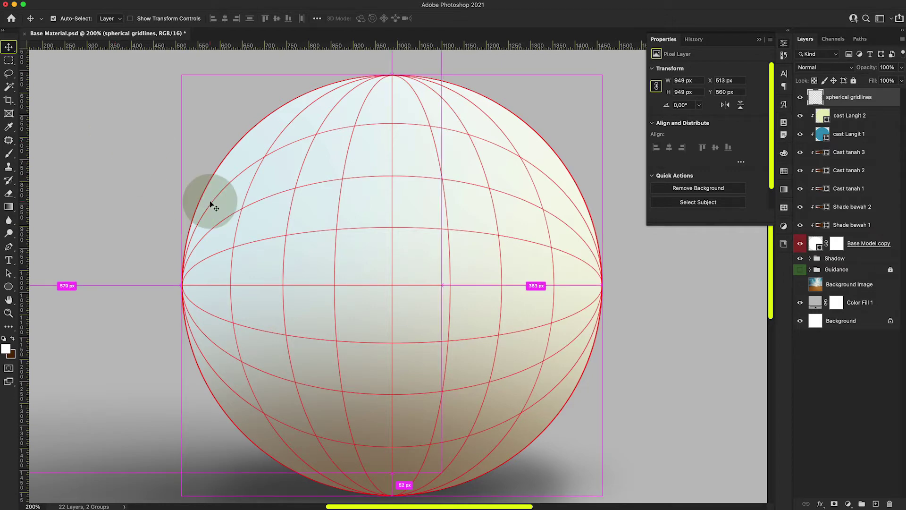
{"action": "key", "text": "super+minus"}
{"action": "key", "text": "super+minus"}
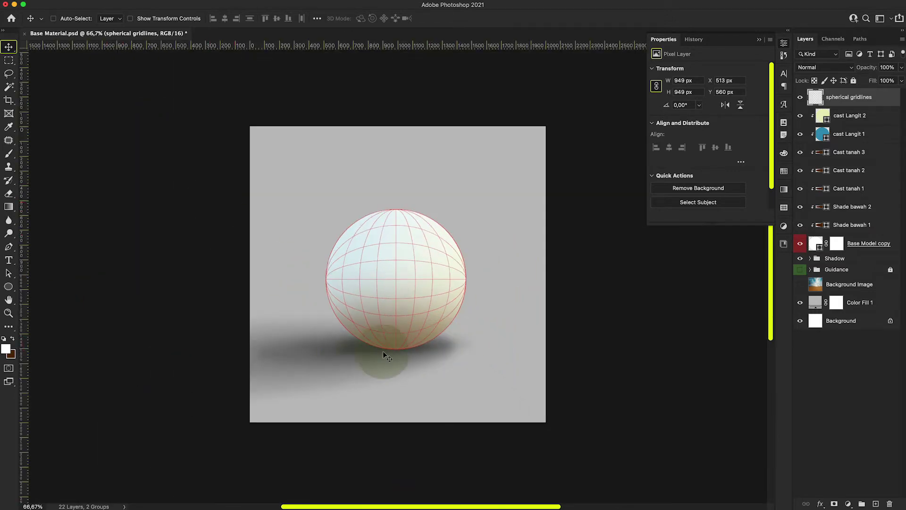
{"action": "key", "text": "super+plus"}
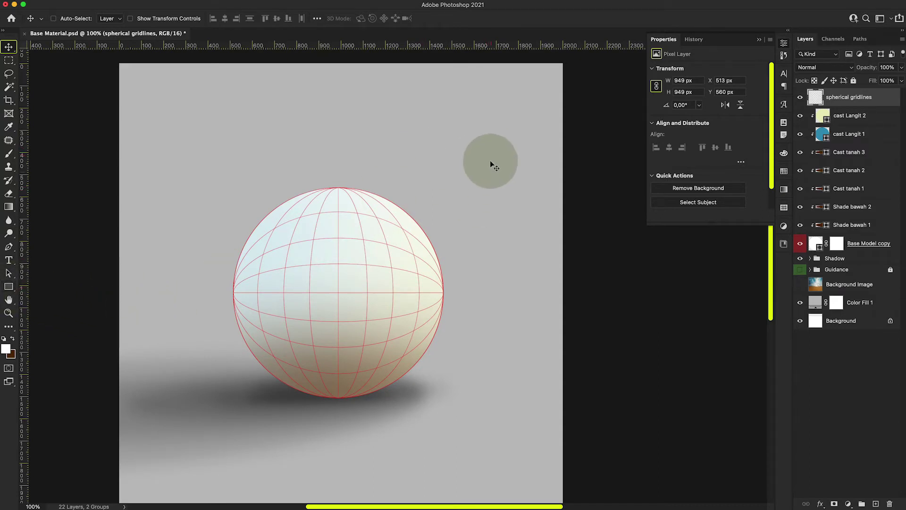
{"action": "left_click", "coordinate": [8, 286]}
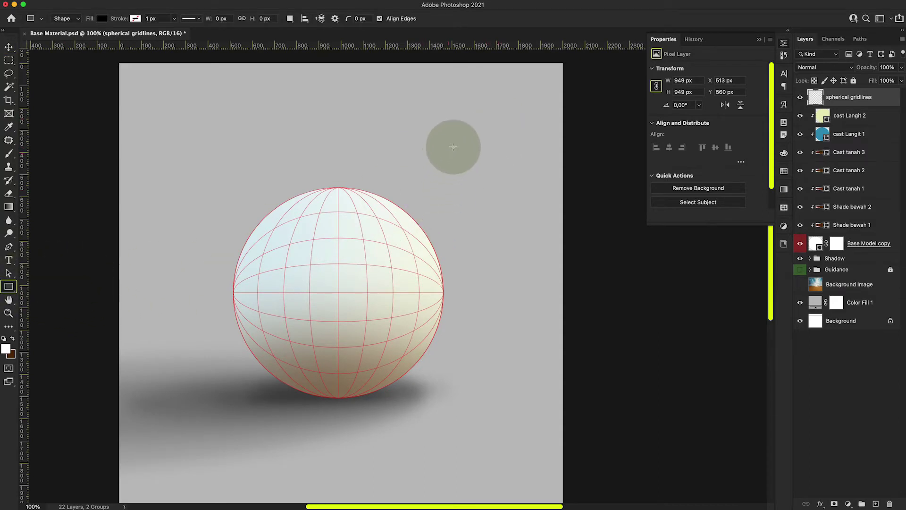
{"action": "mouse_move", "coordinate": [461, 127]}
{"action": "left_mouse_down"}
{"action": "mouse_move", "coordinate": [472, 203]}
{"action": "mouse_move", "coordinate": [499, 229]}
{"action": "mouse_move", "coordinate": [516, 206]}
{"action": "left_mouse_up"}
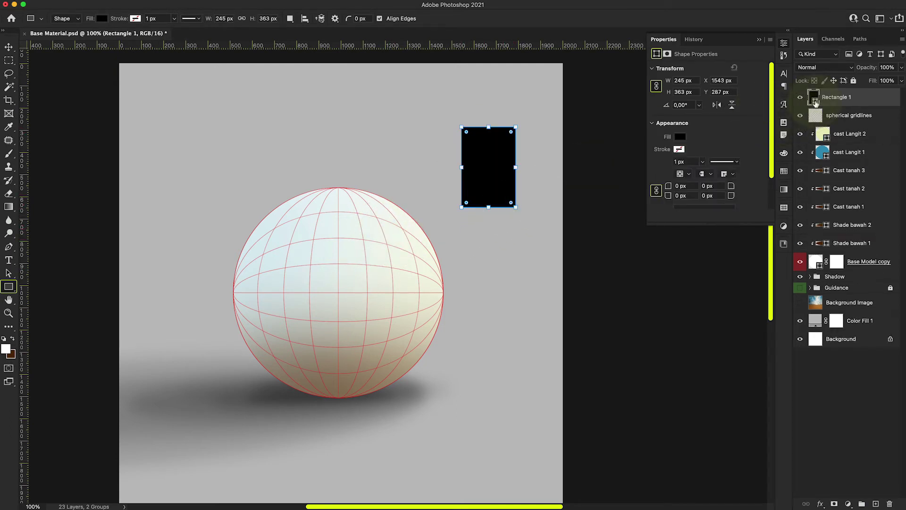
Change the rectangle's fill color to white (ffffff) and switch to the Move tool.
{"action": "double_click", "coordinate": [814, 97]}
{"action": "left_click_drag", "start_coordinate": [101, 381], "coordinate": [61, 354]}
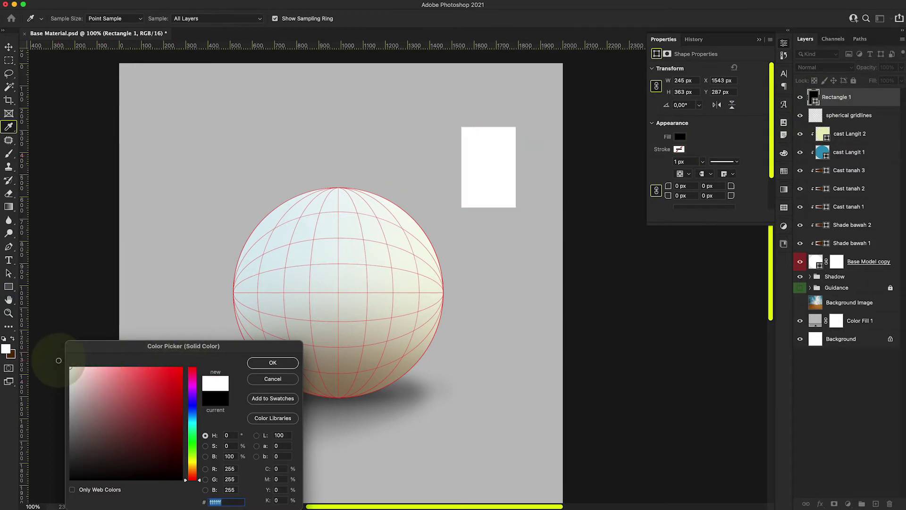
{"action": "left_click", "coordinate": [273, 363]}
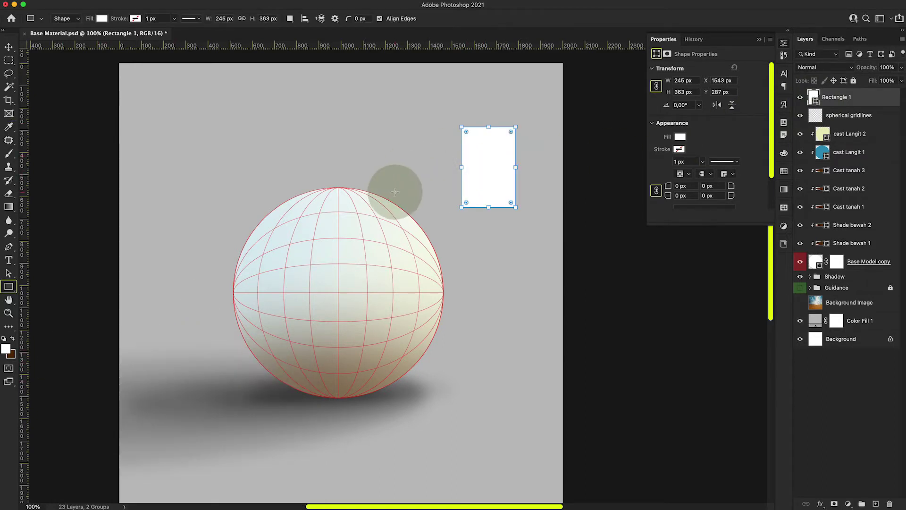
{"action": "left_click", "coordinate": [9, 47]}
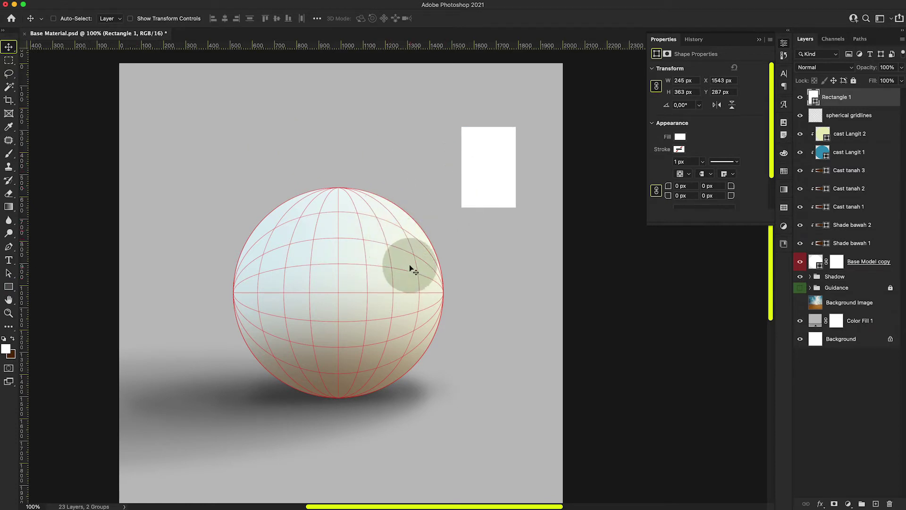
Move the white rectangle onto the sphere's upper right area and scale it down to about 143 × 212 px.
{"action": "left_click_drag", "start_coordinate": [477, 178], "coordinate": [413, 229]}
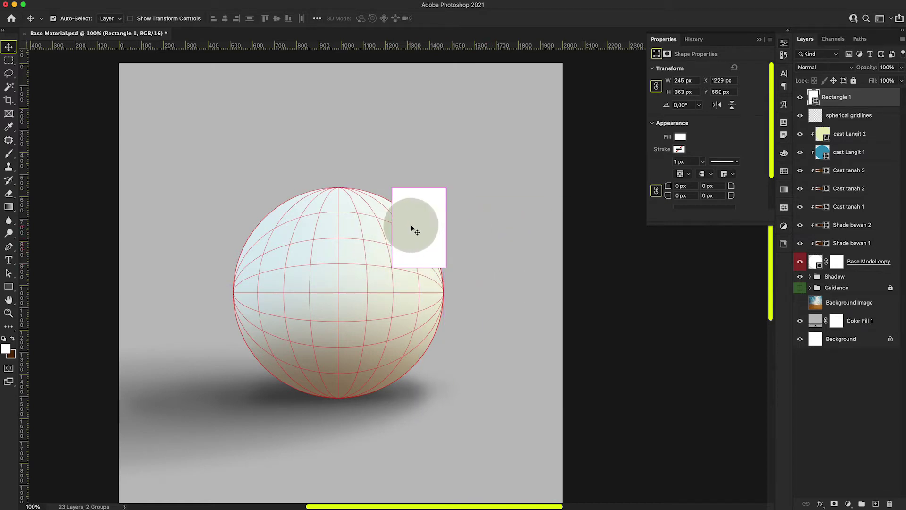
{"action": "key", "text": "ctrl+t"}
{"action": "left_click_drag", "start_coordinate": [446, 187], "coordinate": [401, 231]}
{"action": "key", "text": "Return"}
{"action": "left_click_drag", "start_coordinate": [551, 286], "coordinate": [499, 220]}
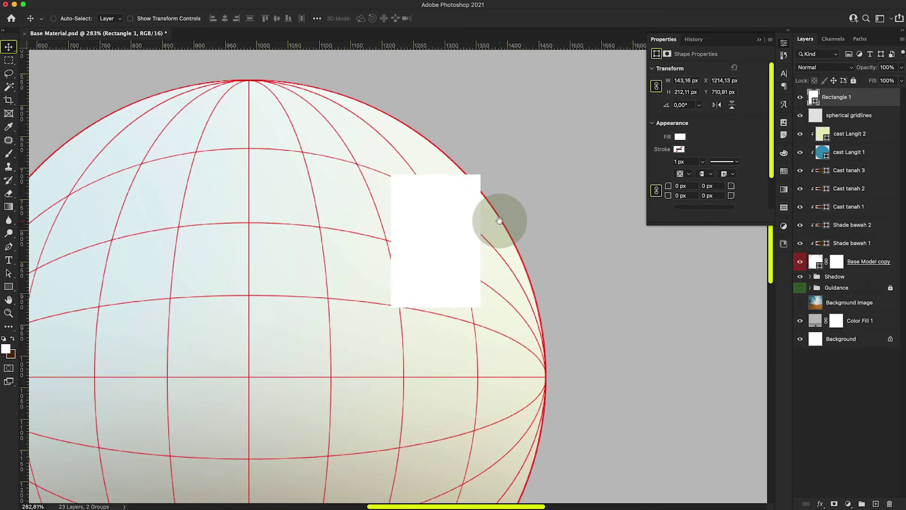
Warp the white rectangle, placing its four corners on the nearby intersections of the spherical gridlines.
{"action": "right_click", "coordinate": [453, 234]}
{"action": "left_click", "coordinate": [467, 233]}
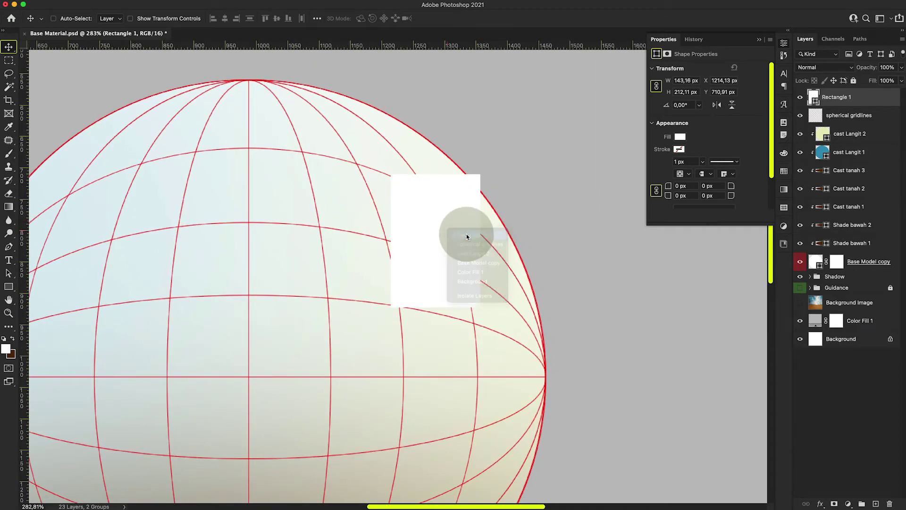
{"action": "key", "text": "super+t"}
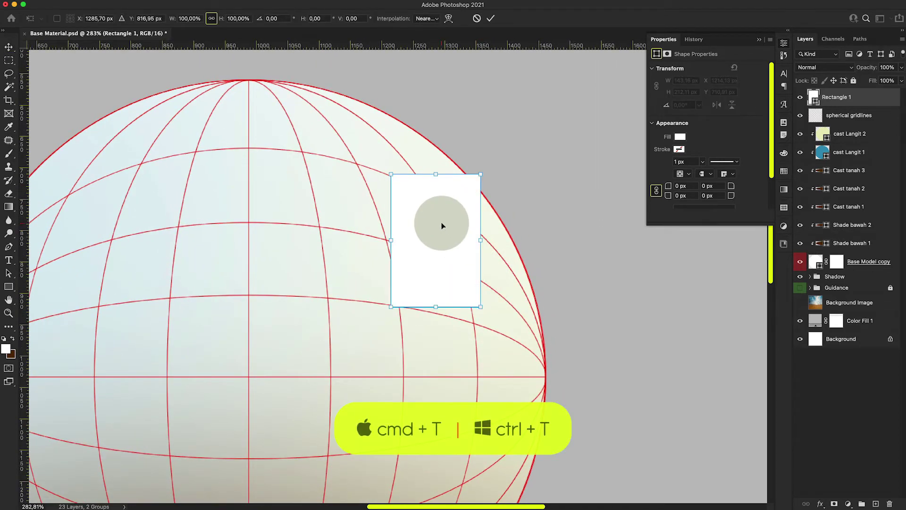
{"action": "right_click", "coordinate": [422, 201]}
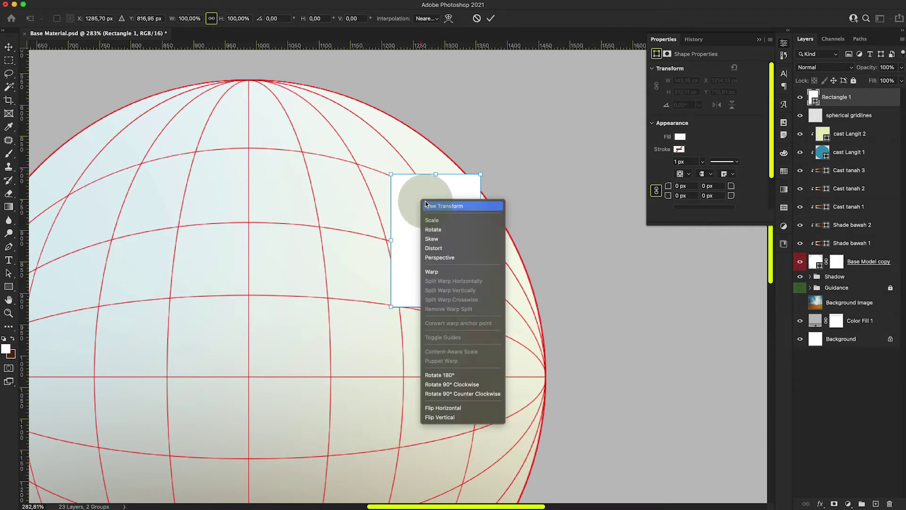
{"action": "left_click", "coordinate": [464, 272]}
{"action": "left_click_drag", "start_coordinate": [405, 181], "coordinate": [357, 165]}
{"action": "mouse_move", "coordinate": [390, 307]}
{"action": "left_mouse_down"}
{"action": "mouse_move", "coordinate": [397, 315]}
{"action": "mouse_move", "coordinate": [400, 307]}
{"action": "left_mouse_up"}
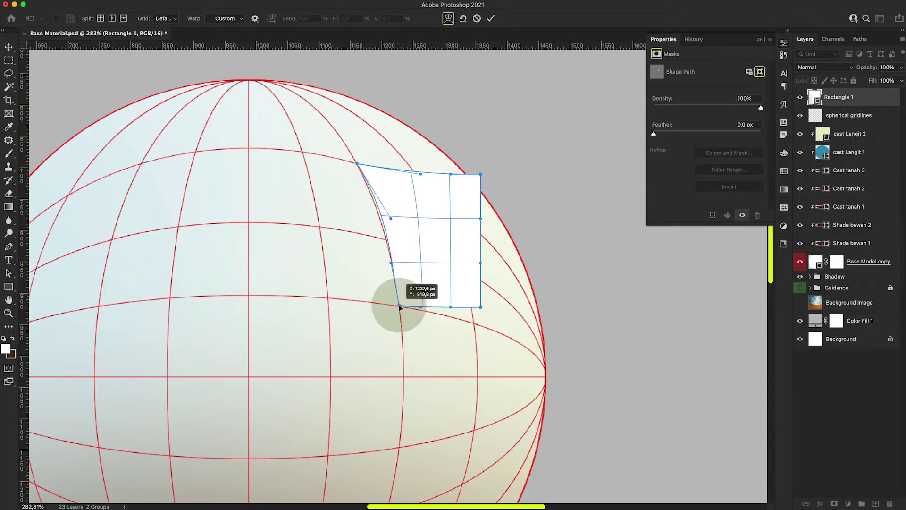
{"action": "left_click_drag", "start_coordinate": [481, 307], "coordinate": [475, 323]}
{"action": "left_click_drag", "start_coordinate": [480, 174], "coordinate": [461, 198]}
Bend the warped rectangle's edges to follow the curved gridlines and apply the warp.
{"action": "left_click_drag", "start_coordinate": [420, 174], "coordinate": [373, 168]}
{"action": "left_click_drag", "start_coordinate": [460, 198], "coordinate": [394, 177]}
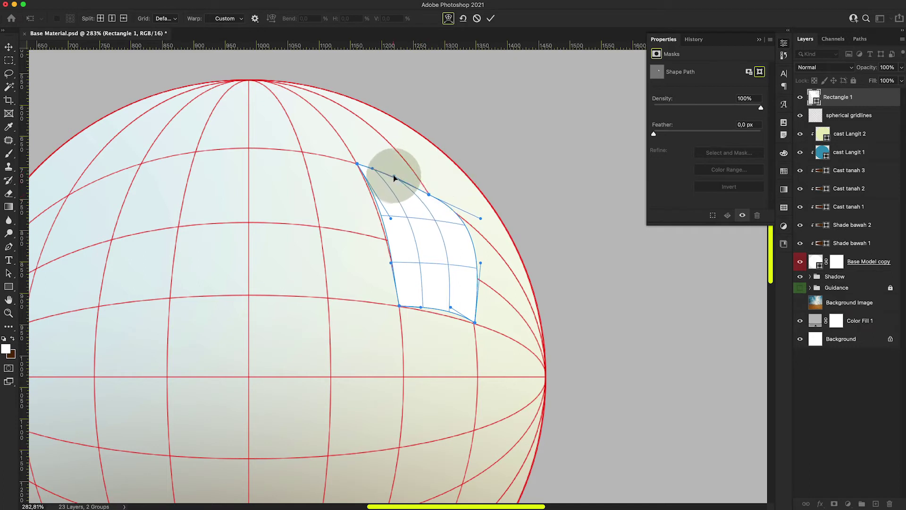
{"action": "left_click_drag", "start_coordinate": [481, 263], "coordinate": [447, 263]}
{"action": "left_click_drag", "start_coordinate": [481, 219], "coordinate": [442, 212]}
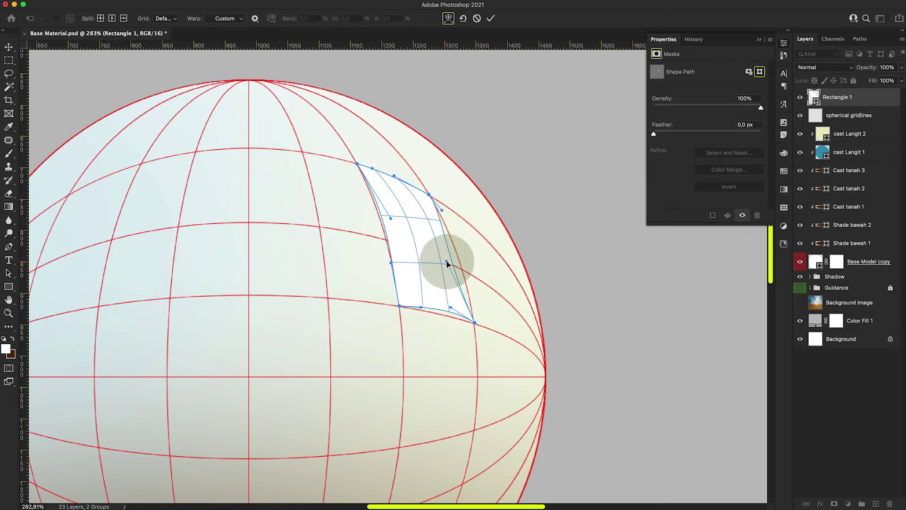
{"action": "left_click_drag", "start_coordinate": [448, 263], "coordinate": [465, 267]}
{"action": "left_click_drag", "start_coordinate": [451, 307], "coordinate": [417, 310]}
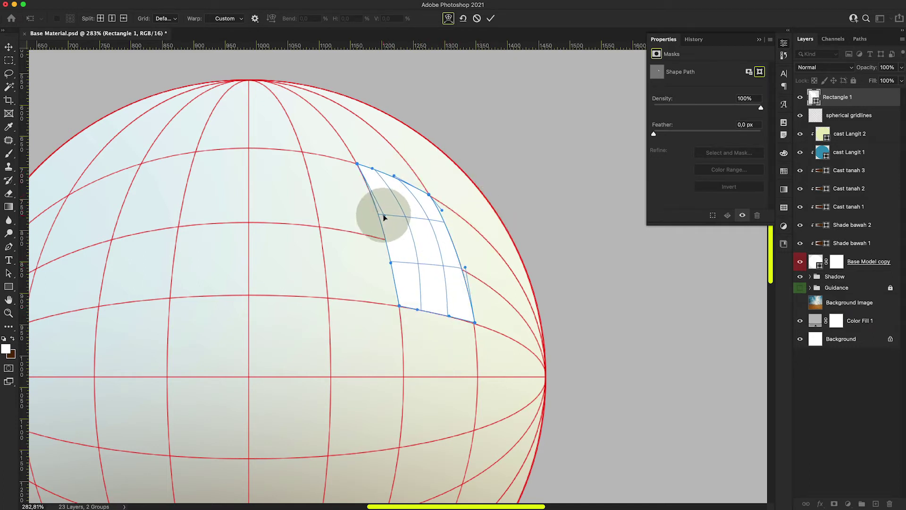
{"action": "left_click", "coordinate": [555, 245]}
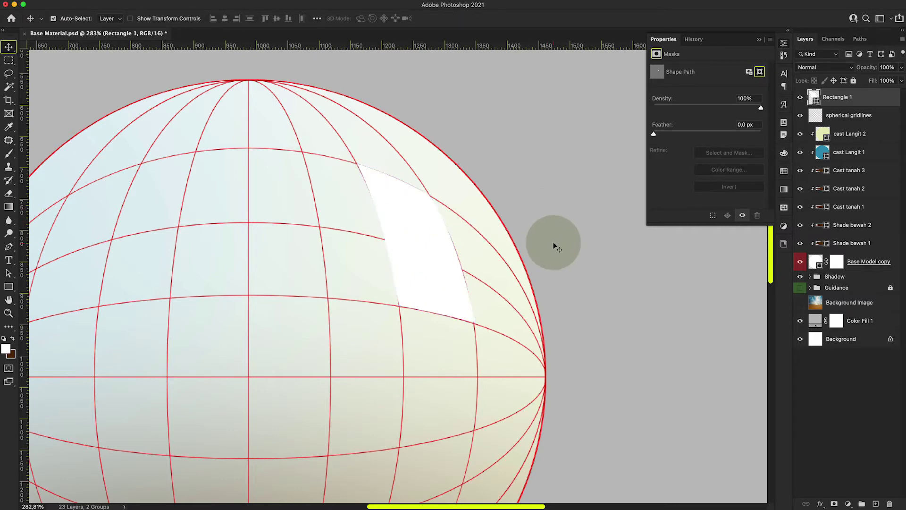
Hide the spherical gridlines layer and rename the warped rectangle's layer as softbox 1.
{"action": "key", "text": "super+minus"}
{"action": "key", "text": "super+minus"}
{"action": "key", "text": "super+minus"}
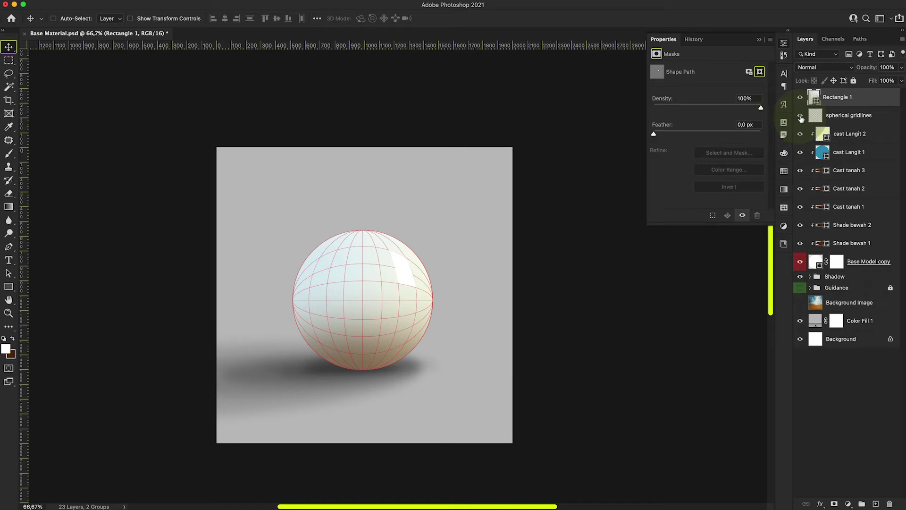
{"action": "key", "text": "super+0"}
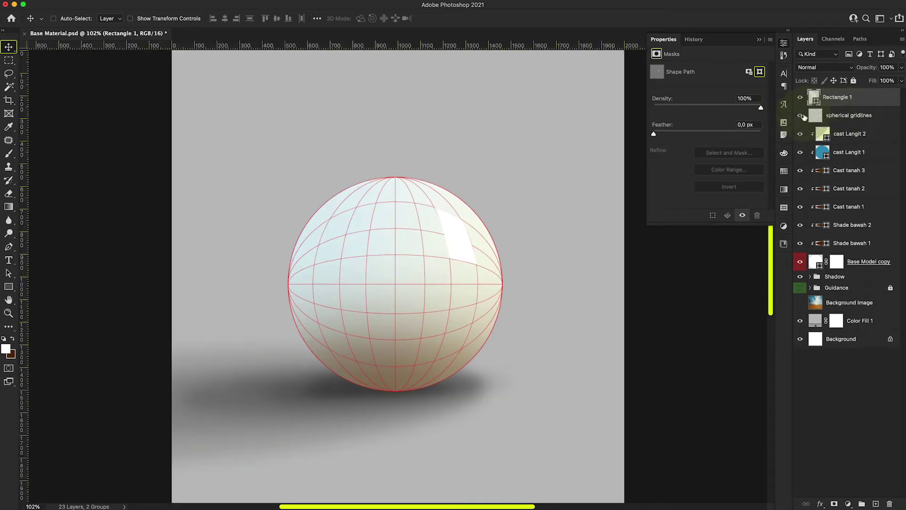
{"action": "left_click", "coordinate": [802, 116]}
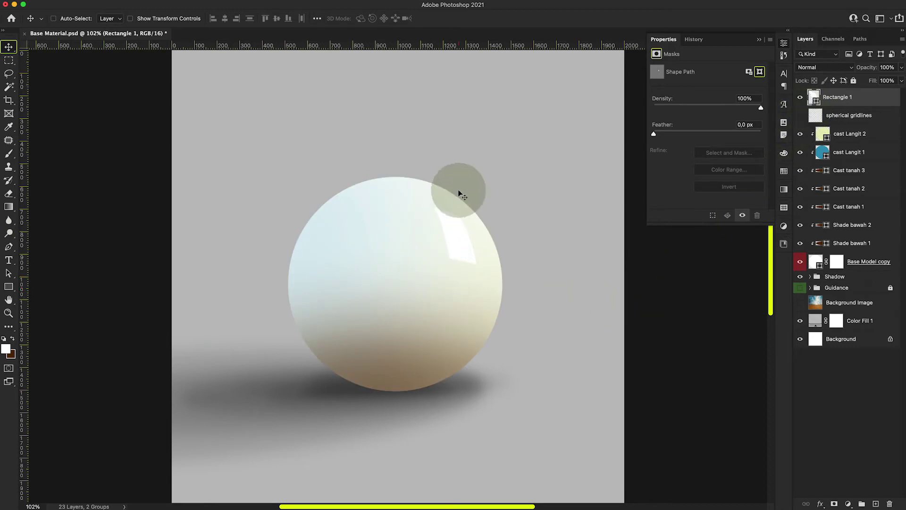
{"action": "left_click_drag", "start_coordinate": [487, 244], "coordinate": [378, 237]}
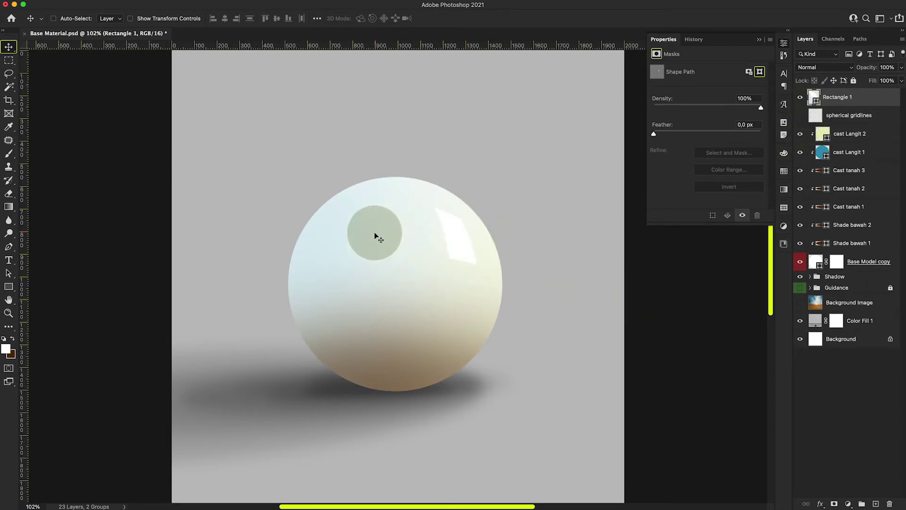
{"action": "left_click_drag", "start_coordinate": [376, 236], "coordinate": [851, 112]}
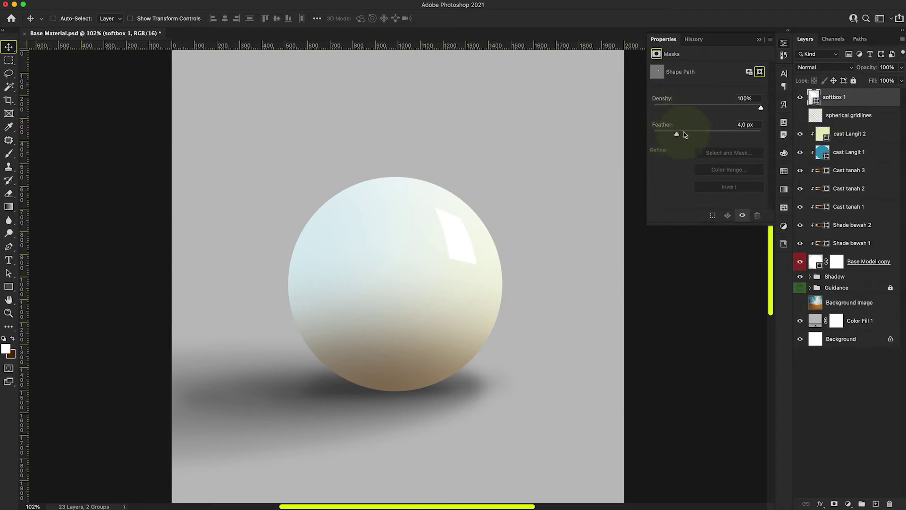
Try a feather of about 9.1 px on softbox 1, and reset it to 0 px.
{"action": "mouse_move", "coordinate": [697, 134]}
{"action": "left_mouse_down"}
{"action": "mouse_move", "coordinate": [709, 136]}
{"action": "mouse_move", "coordinate": [694, 134]}
{"action": "left_mouse_up"}
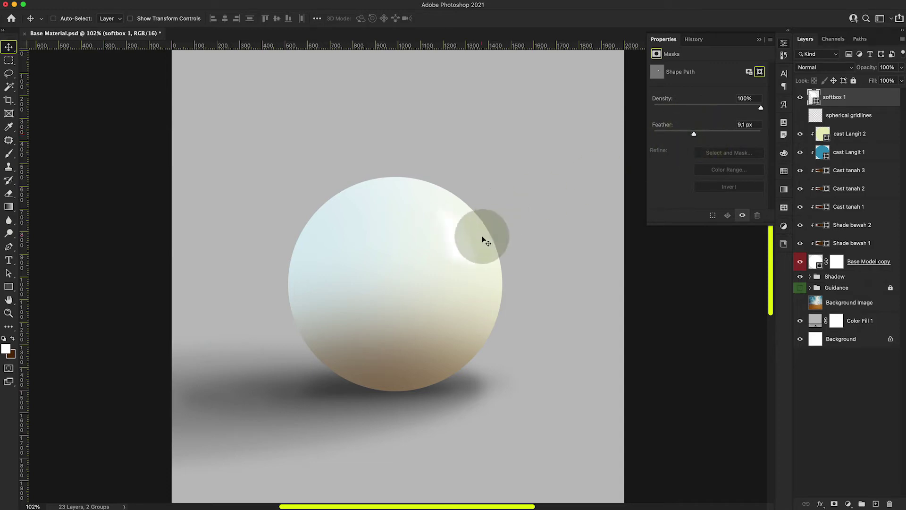
{"action": "left_click_drag", "start_coordinate": [455, 231], "coordinate": [467, 250]}
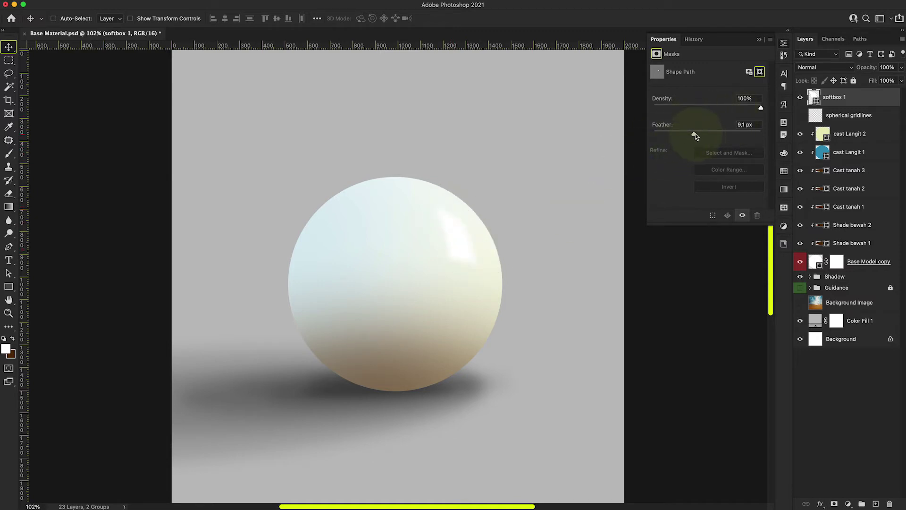
{"action": "left_click_drag", "start_coordinate": [695, 135], "coordinate": [701, 136]}
{"action": "left_click_drag", "start_coordinate": [670, 136], "coordinate": [617, 132]}
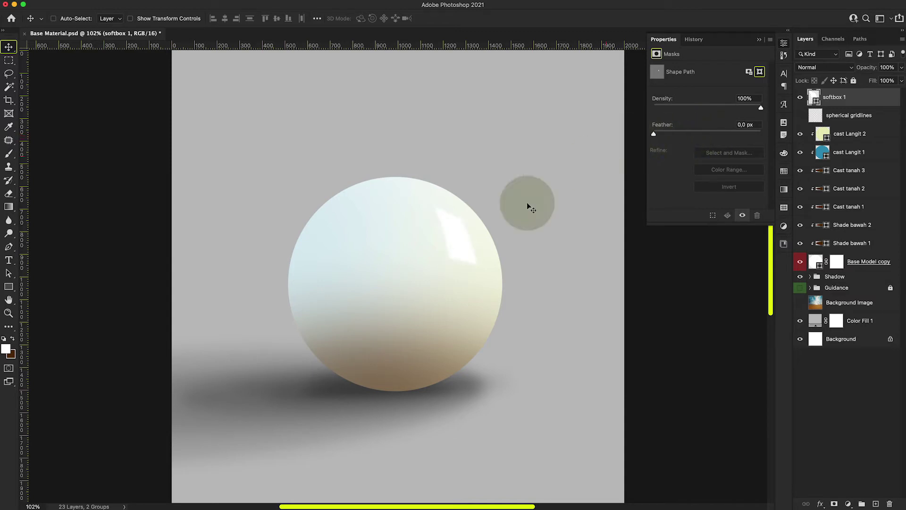
{"action": "left_click", "coordinate": [818, 366]}
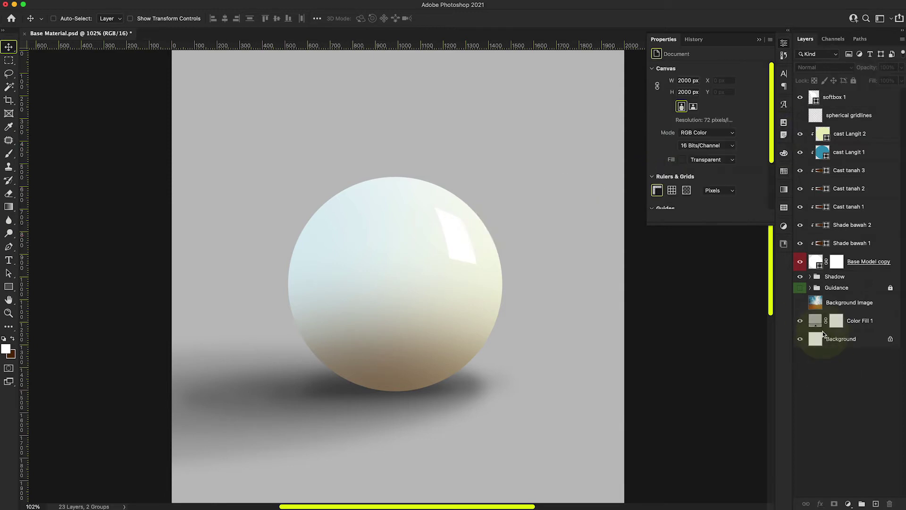
{"action": "left_click", "coordinate": [845, 99]}
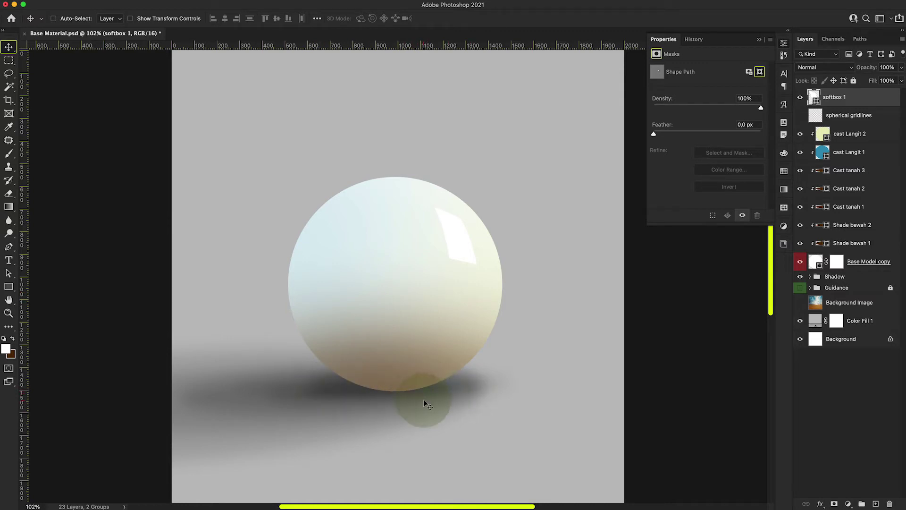
{"action": "left_click", "coordinate": [810, 277]}
{"action": "left_click", "coordinate": [821, 346]}
{"action": "left_click_drag", "start_coordinate": [390, 350], "coordinate": [576, 352]}
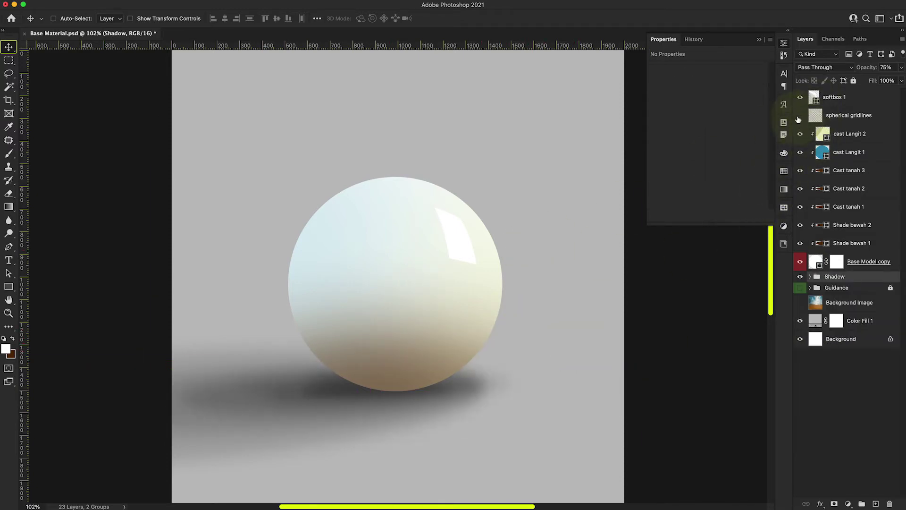
Show the spherical gridlines and narrow a duplicate of the sphere's outline to 93.88% width about its center as an extra meridian line.
{"action": "left_click", "coordinate": [800, 117]}
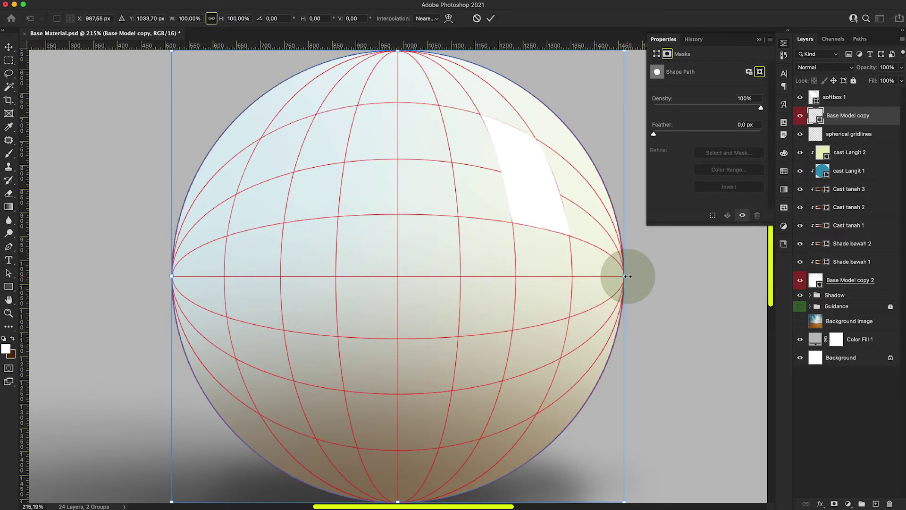
{"action": "mouse_move", "coordinate": [626, 275]}
{"action": "left_mouse_down"}
{"action": "mouse_move", "coordinate": [606, 277]}
{"action": "mouse_move", "coordinate": [613, 277]}
{"action": "left_mouse_up"}
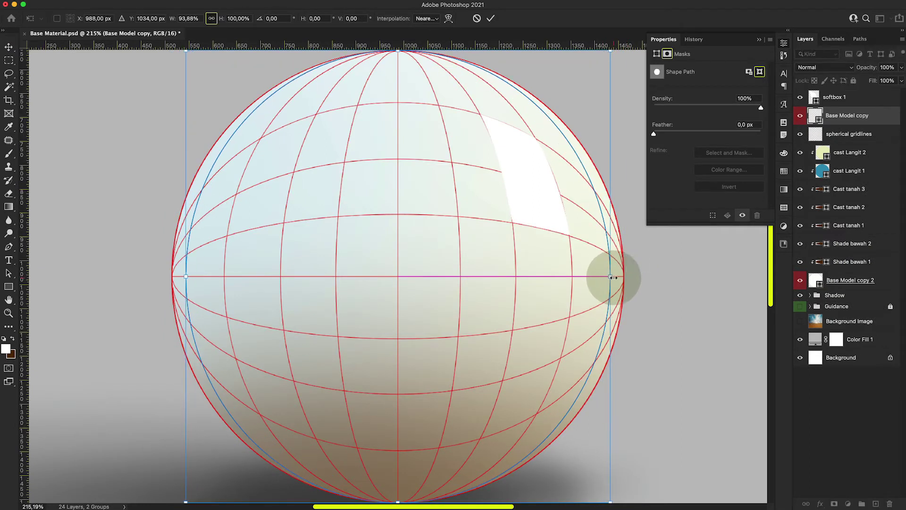
{"action": "key", "text": "Return"}
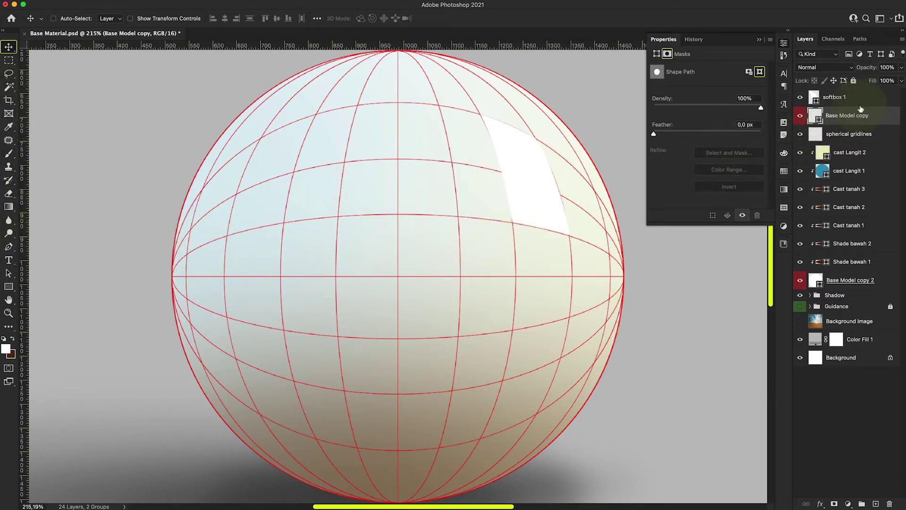
Draw a white rectangle of about 81 × 179 px near the sphere's left edge, above the softbox 1 layer.
{"action": "left_click", "coordinate": [845, 99]}
{"action": "left_click", "coordinate": [10, 286]}
{"action": "left_click_drag", "start_coordinate": [189, 230], "coordinate": [226, 316]}
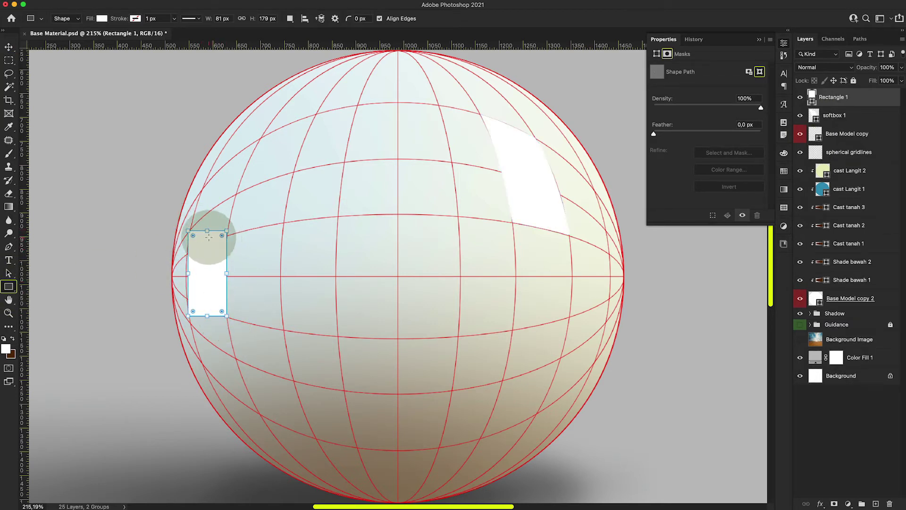
Warp the new rectangle's corners onto the gridline intersections and curve its lower edge along the grid.
{"action": "key", "text": "super+t"}
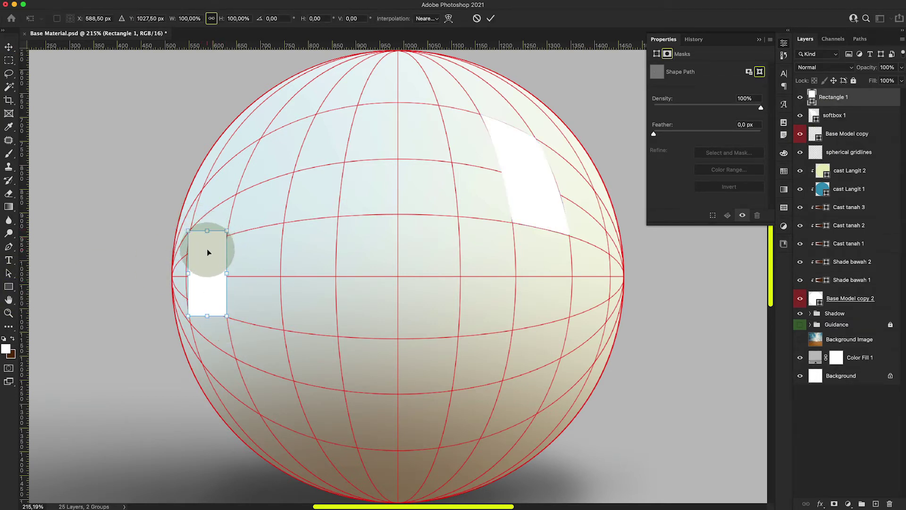
{"action": "right_click", "coordinate": [209, 250]}
{"action": "left_click", "coordinate": [253, 323]}
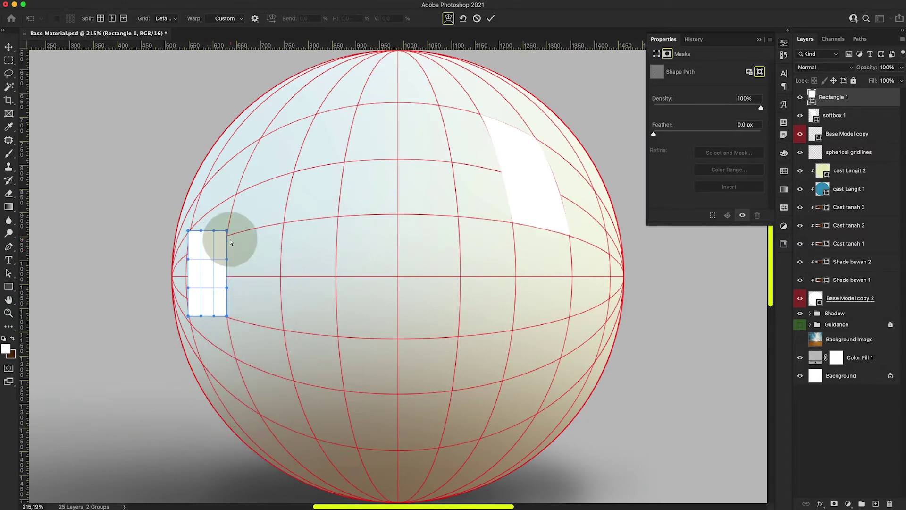
{"action": "left_click_drag", "start_coordinate": [226, 232], "coordinate": [261, 217]}
{"action": "left_click_drag", "start_coordinate": [310, 279], "coordinate": [370, 223]}
{"action": "left_click_drag", "start_coordinate": [345, 151], "coordinate": [343, 150]}
{"action": "left_click_drag", "start_coordinate": [178, 275], "coordinate": [185, 273]}
{"action": "left_click_drag", "start_coordinate": [266, 454], "coordinate": [351, 253]}
{"action": "left_click_drag", "start_coordinate": [263, 366], "coordinate": [258, 306]}
{"action": "left_click_drag", "start_coordinate": [395, 366], "coordinate": [396, 369]}
{"action": "left_click_drag", "start_coordinate": [350, 366], "coordinate": [343, 344]}
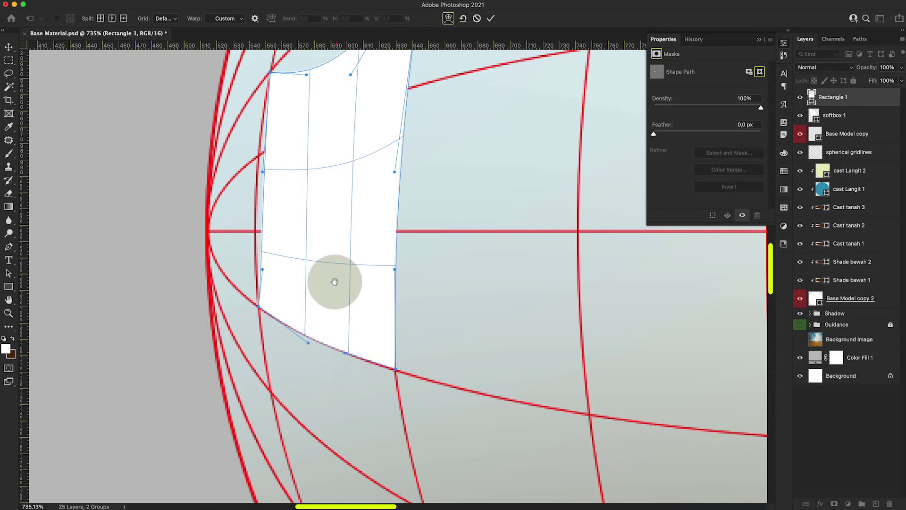
Bend the new rectangle's side and upper edges to follow the gridlines and apply the warp.
{"action": "scroll", "coordinate": [336, 307], "scroll_direction": "up", "scroll_amount": 3}
{"action": "scroll", "coordinate": [336, 307], "scroll_direction": "left", "scroll_amount": 2}
{"action": "left_click_drag", "start_coordinate": [318, 350], "coordinate": [311, 348]}
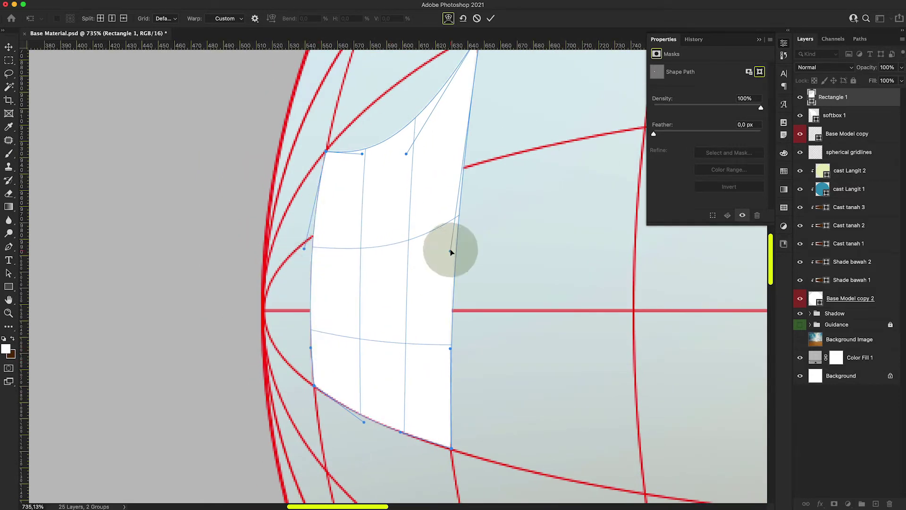
{"action": "left_click_drag", "start_coordinate": [451, 251], "coordinate": [423, 241]}
{"action": "left_click_drag", "start_coordinate": [451, 350], "coordinate": [439, 201]}
{"action": "scroll", "coordinate": [465, 212], "scroll_direction": "up", "scroll_amount": 2}
{"action": "scroll", "coordinate": [466, 211], "scroll_direction": "left", "scroll_amount": 1}
{"action": "left_click_drag", "start_coordinate": [464, 395], "coordinate": [468, 394]}
{"action": "left_click_drag", "start_coordinate": [441, 194], "coordinate": [453, 128]}
{"action": "left_click_drag", "start_coordinate": [397, 197], "coordinate": [457, 101]}
{"action": "key", "text": "Return"}
Hide the Base Model copy outline and spherical gridlines layers.
{"action": "key", "text": "super+0"}
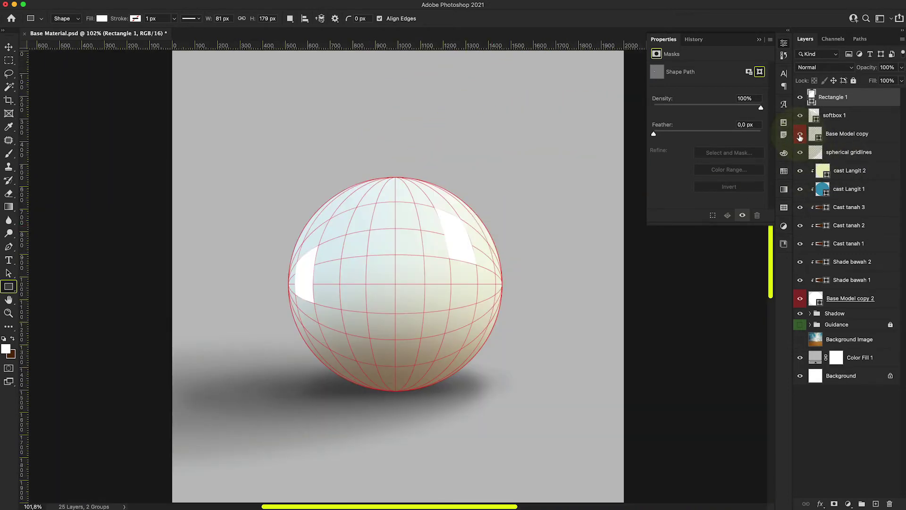
{"action": "left_click", "coordinate": [847, 135]}
{"action": "left_click", "coordinate": [878, 152], "text": "shift"}
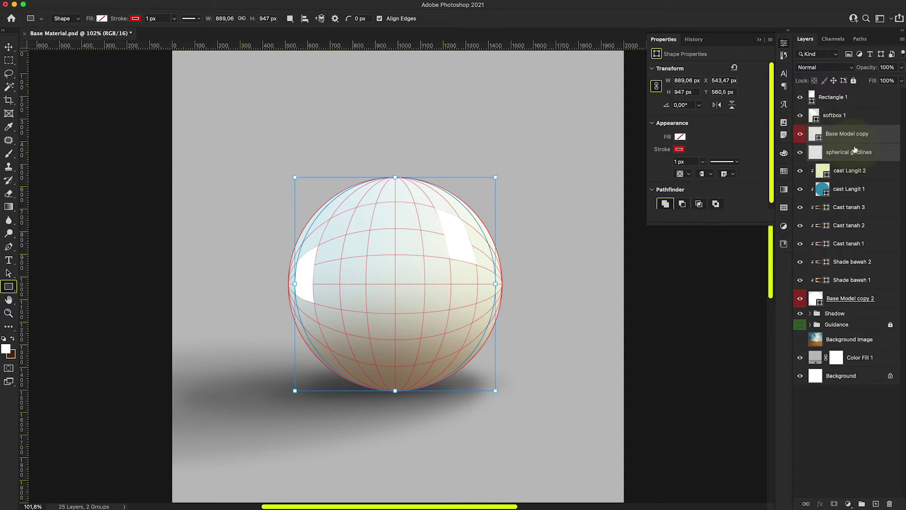
{"action": "left_click", "coordinate": [801, 136]}
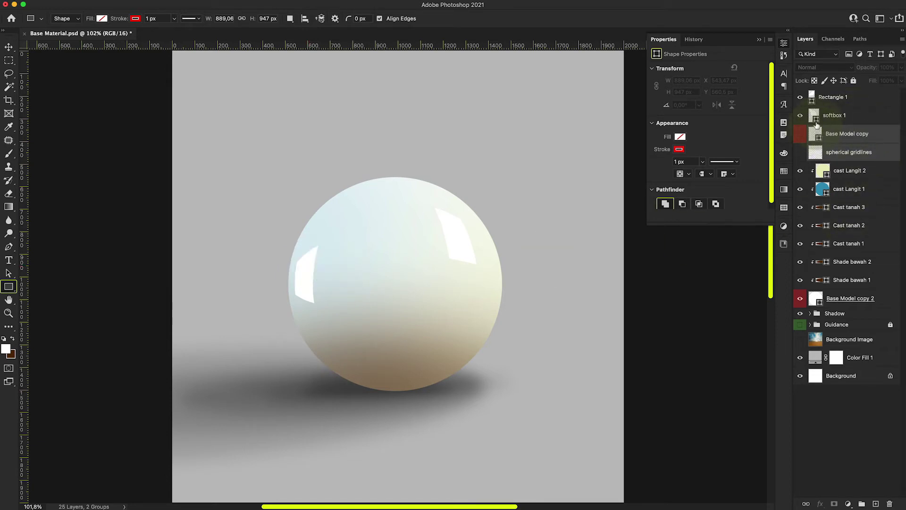
Rename the second highlight's layer as Softbox 2, with a feather of 1.3 px and an opacity of 50%.
{"action": "double_click", "coordinate": [829, 97]}
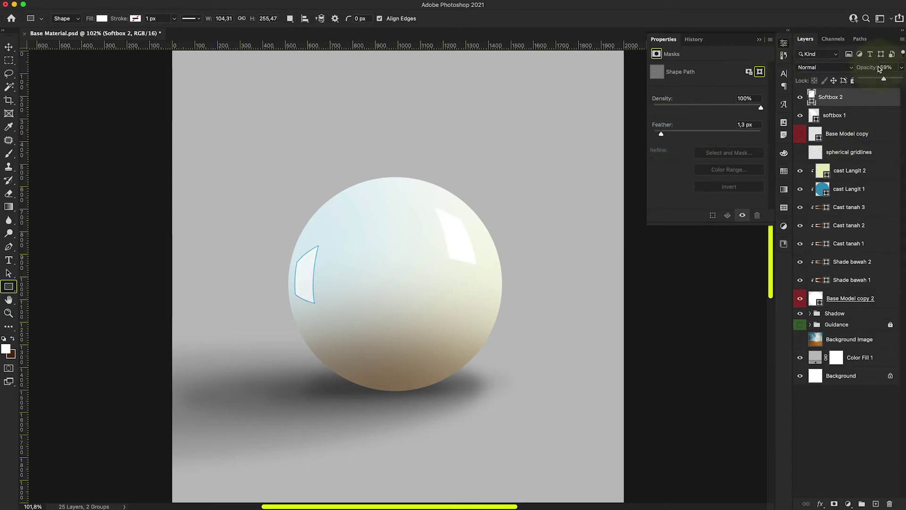
{"action": "type", "text": "5"}
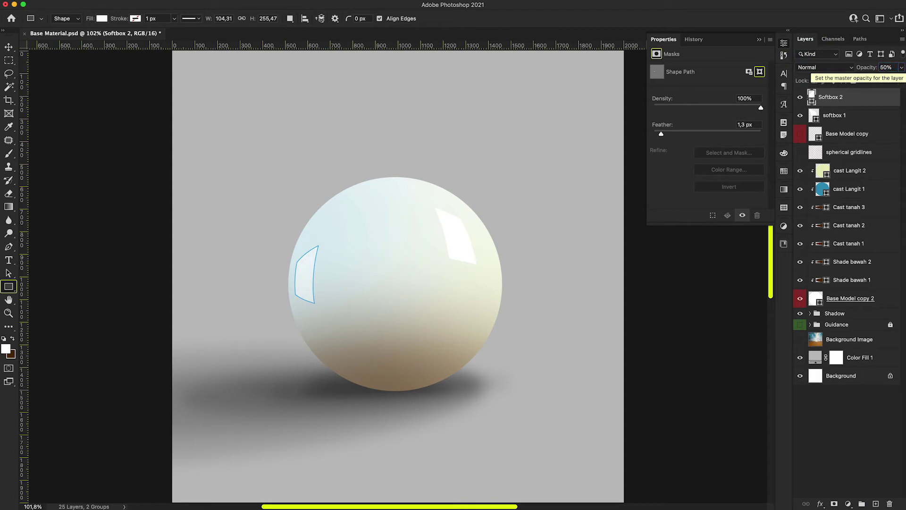
{"action": "left_click", "coordinate": [8, 47]}
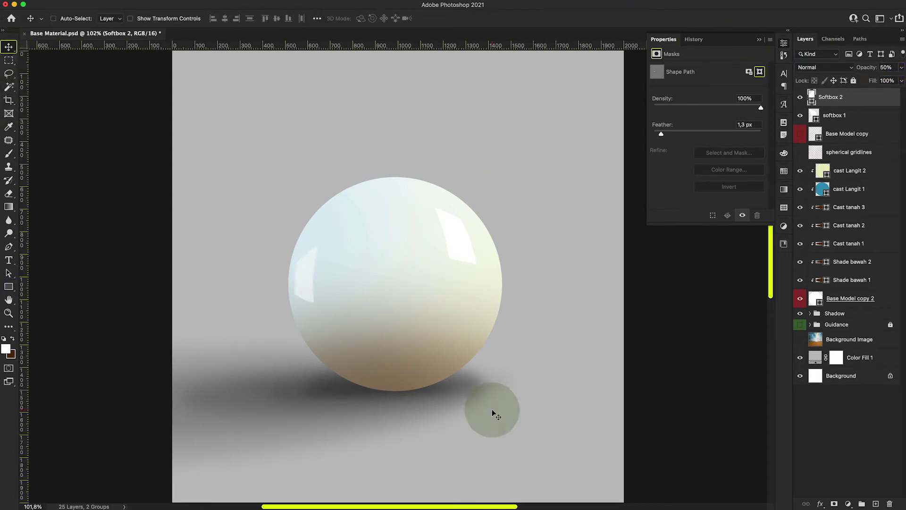
Duplicate the Shadow group, flip the copy horizontally and move it to the opposite side of the sphere.
{"action": "left_click", "coordinate": [856, 315]}
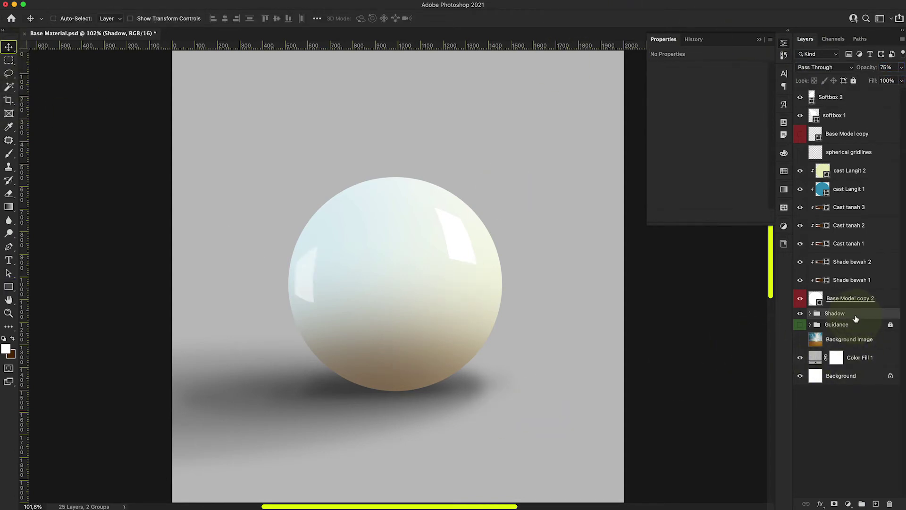
{"action": "key", "text": "super+j"}
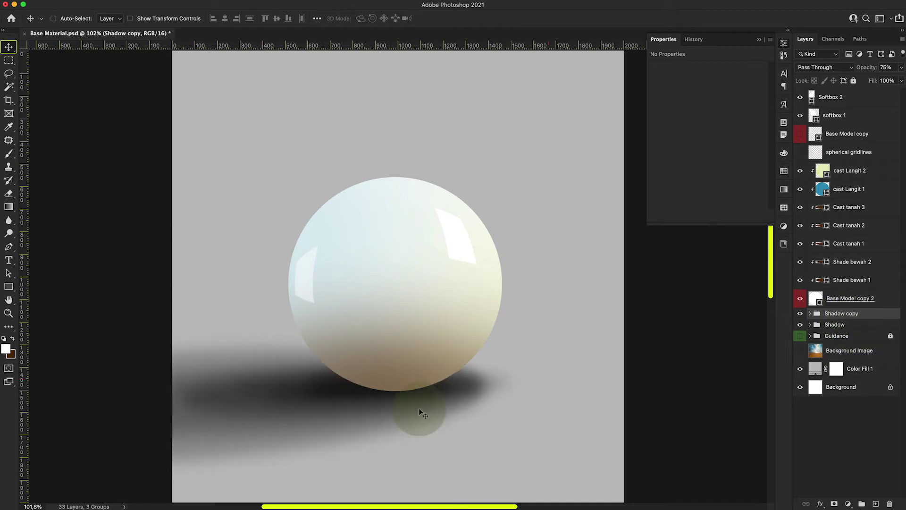
{"action": "key", "text": "super+t"}
{"action": "right_click", "coordinate": [322, 426]}
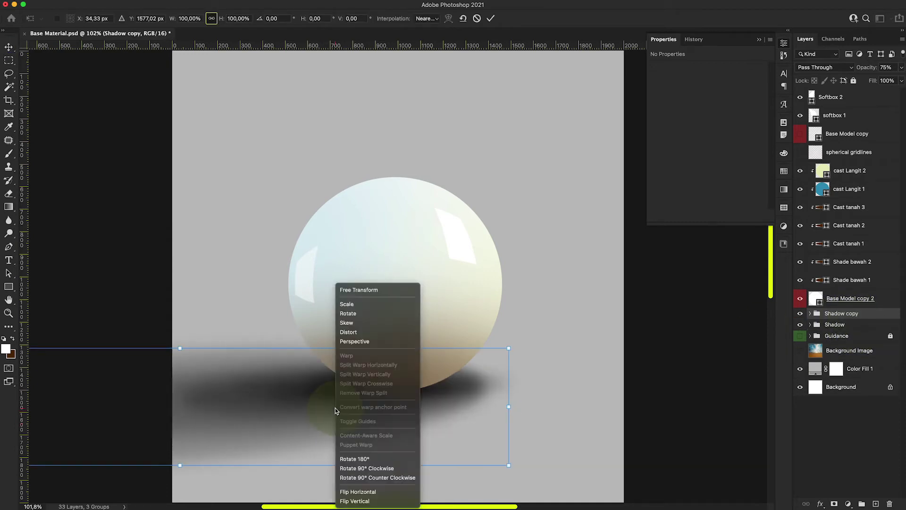
{"action": "left_click", "coordinate": [371, 490]}
{"action": "left_click_drag", "start_coordinate": [275, 395], "coordinate": [612, 398]}
{"action": "left_click_drag", "start_coordinate": [341, 397], "coordinate": [479, 399]}
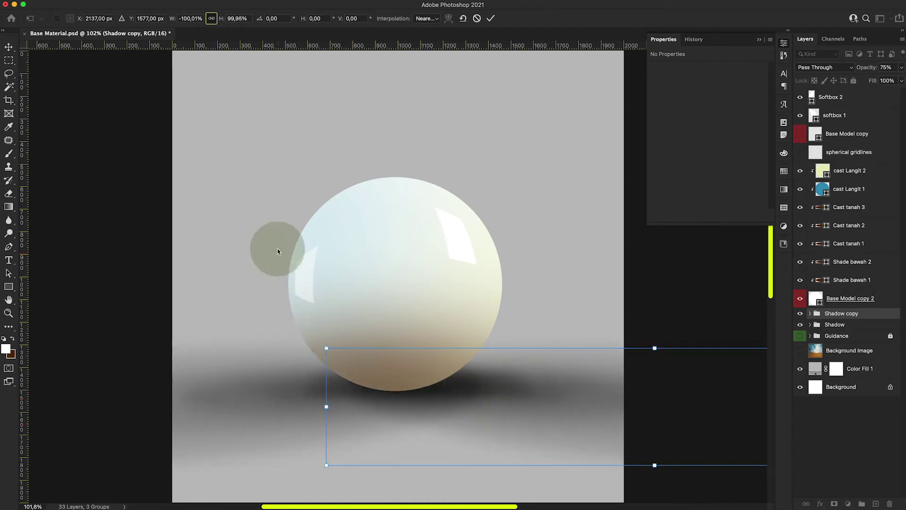
Tilt the shadow copy slightly upward away from the sphere and set its opacity to 40%.
{"action": "left_click_drag", "start_coordinate": [600, 405], "coordinate": [601, 392]}
{"action": "key", "text": "super+z"}
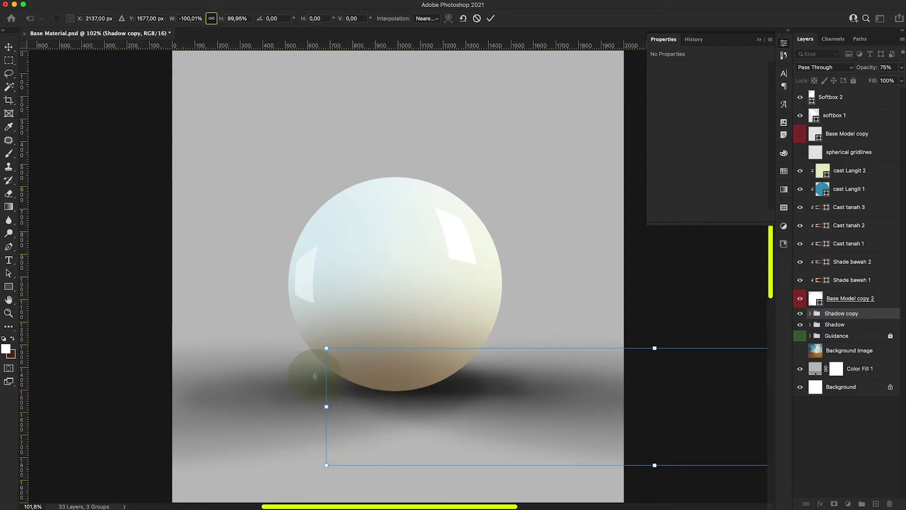
{"action": "left_click_drag", "start_coordinate": [313, 395], "coordinate": [307, 391]}
{"action": "left_click_drag", "start_coordinate": [547, 404], "coordinate": [573, 376]}
{"action": "key", "text": "Return"}
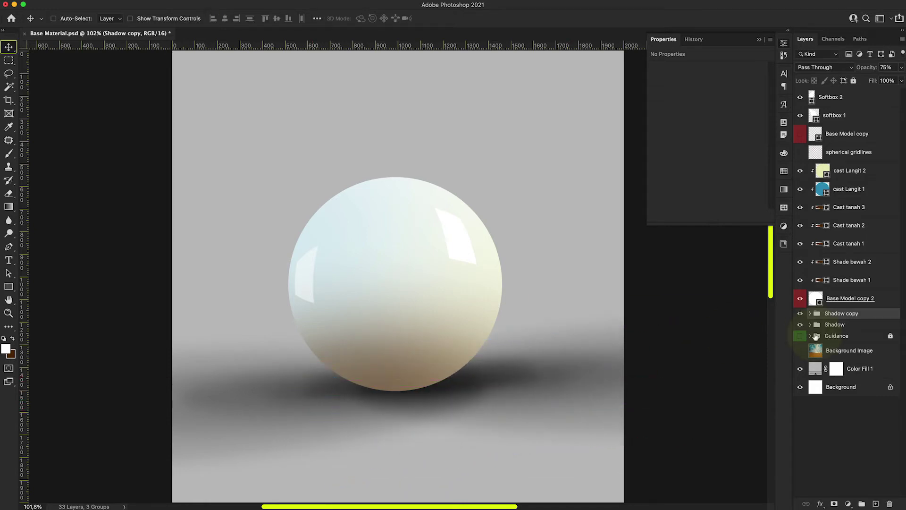
{"action": "left_click_drag", "start_coordinate": [885, 81], "coordinate": [870, 78]}
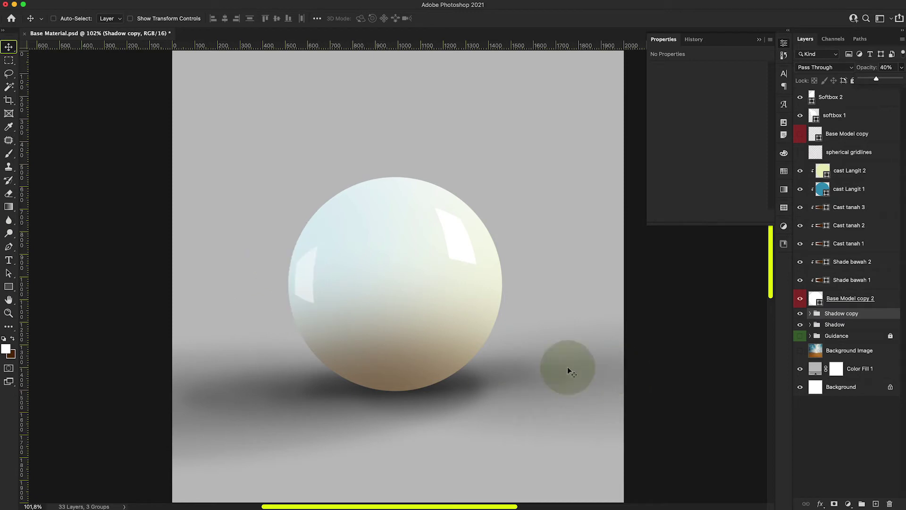
Show the Base Model copy outline, the spherical gridlines and the guides.
{"action": "left_click", "coordinate": [853, 452]}
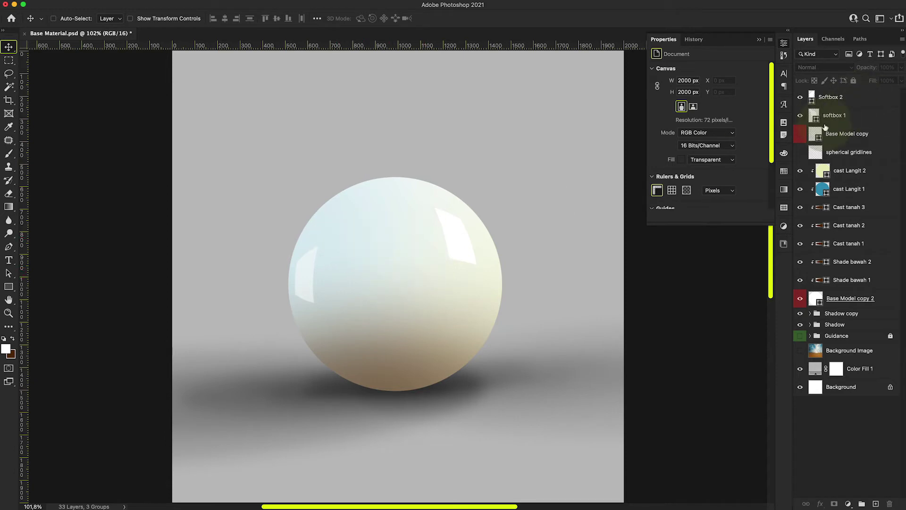
{"action": "left_click", "coordinate": [800, 152]}
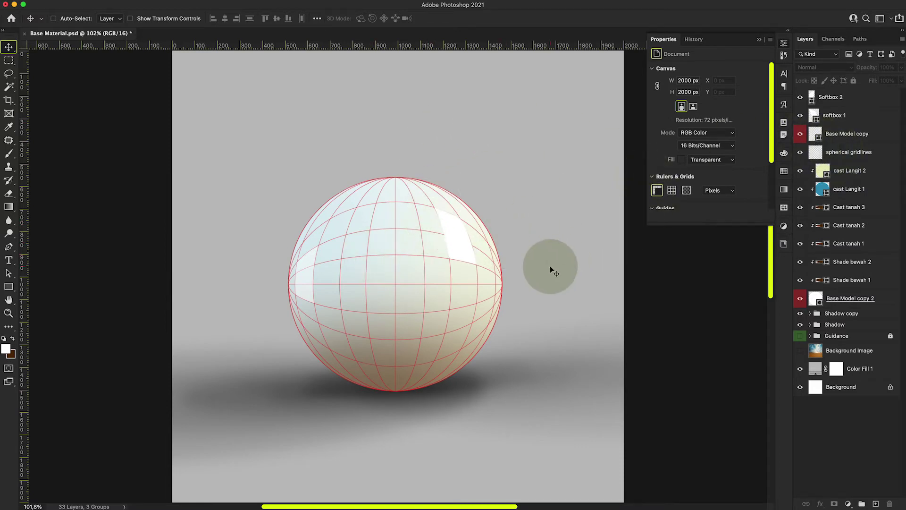
{"action": "key", "text": "ctrl+semicolon"}
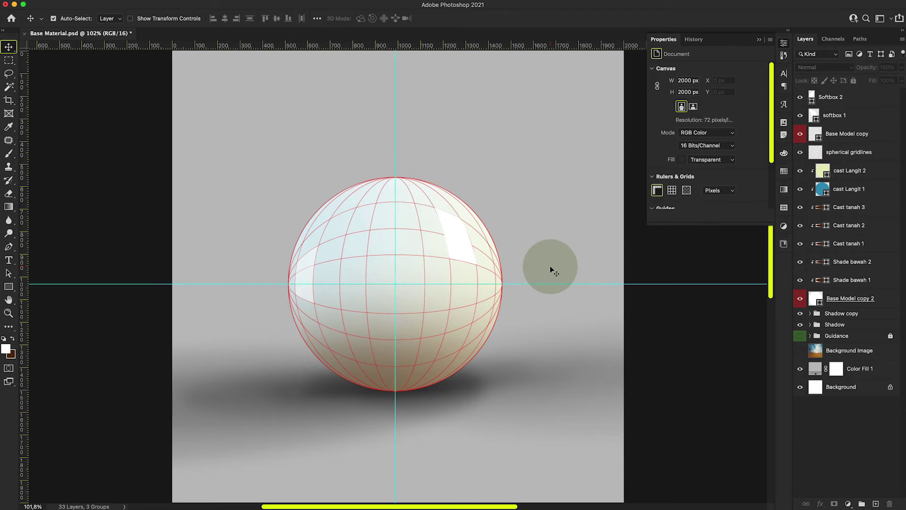
{"action": "left_click_drag", "start_coordinate": [407, 259], "coordinate": [477, 250]}
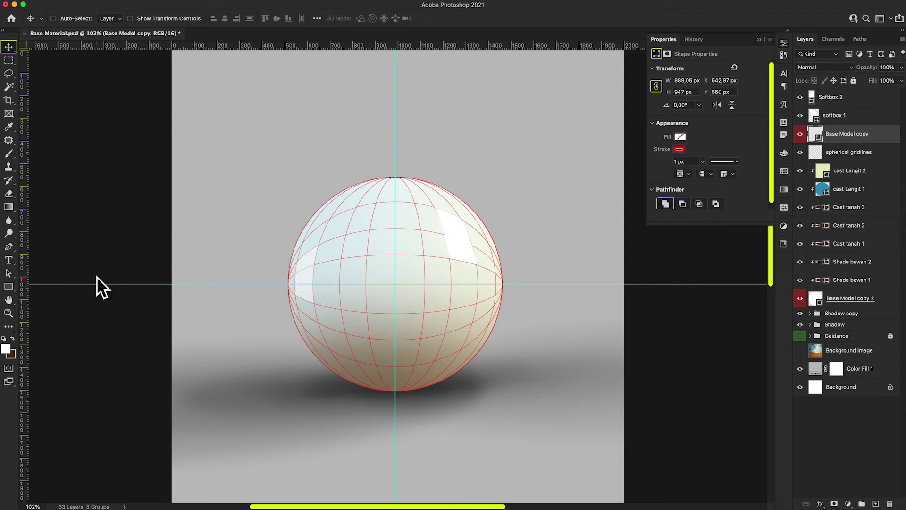
Place horizontal guides at the sphere's lowest point and midway between there and its centre, using a marquee selection to find the midpoint.
{"action": "left_click_drag", "start_coordinate": [457, 44], "coordinate": [447, 382]}
{"action": "key", "text": "super"}
{"action": "key", "text": "super+equal"}
{"action": "left_click_drag", "start_coordinate": [446, 354], "coordinate": [451, 287]}
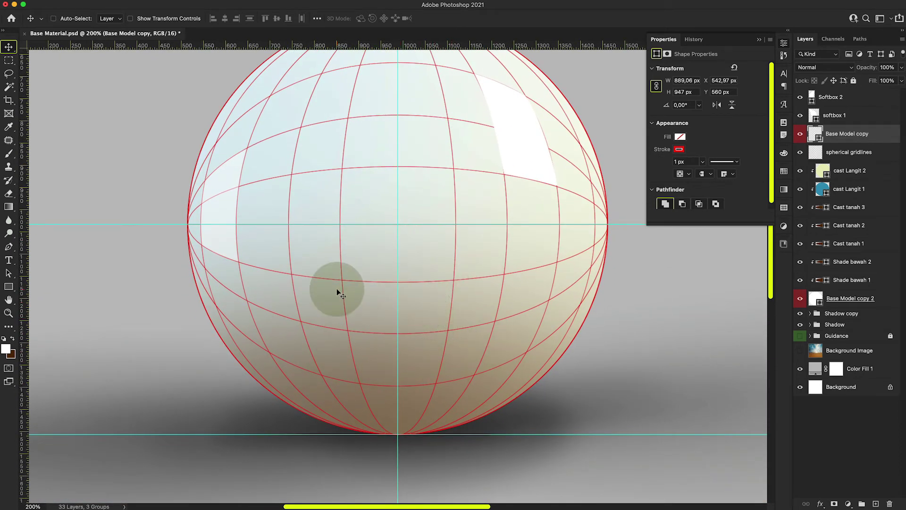
{"action": "left_click", "coordinate": [9, 61]}
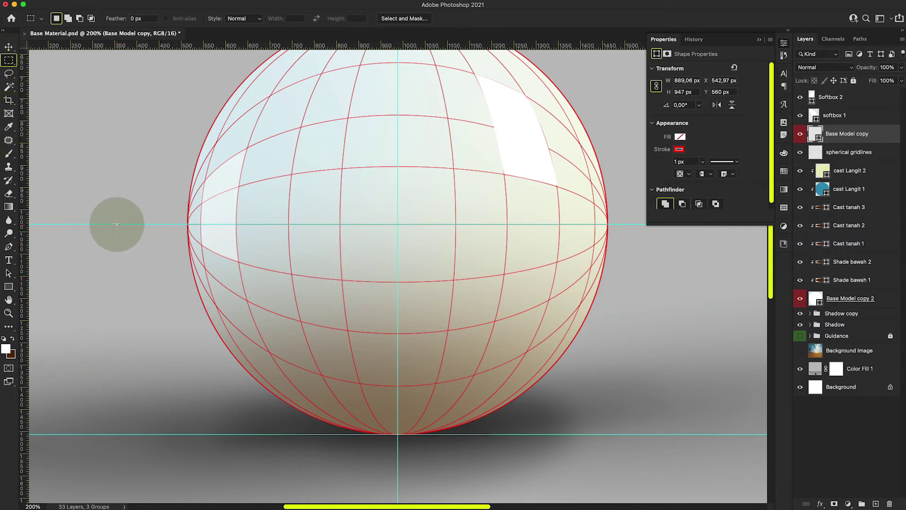
{"action": "left_click_drag", "start_coordinate": [117, 223], "coordinate": [191, 431]}
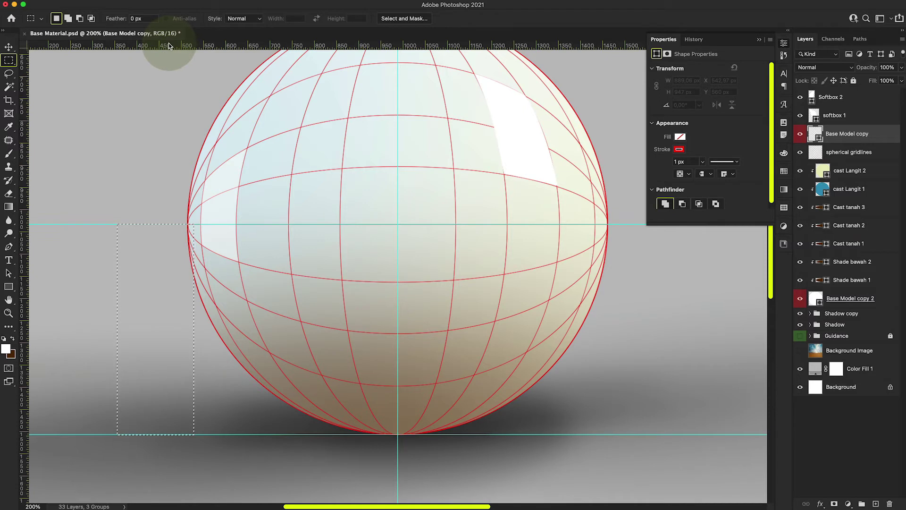
{"action": "left_click_drag", "start_coordinate": [168, 50], "coordinate": [172, 329]}
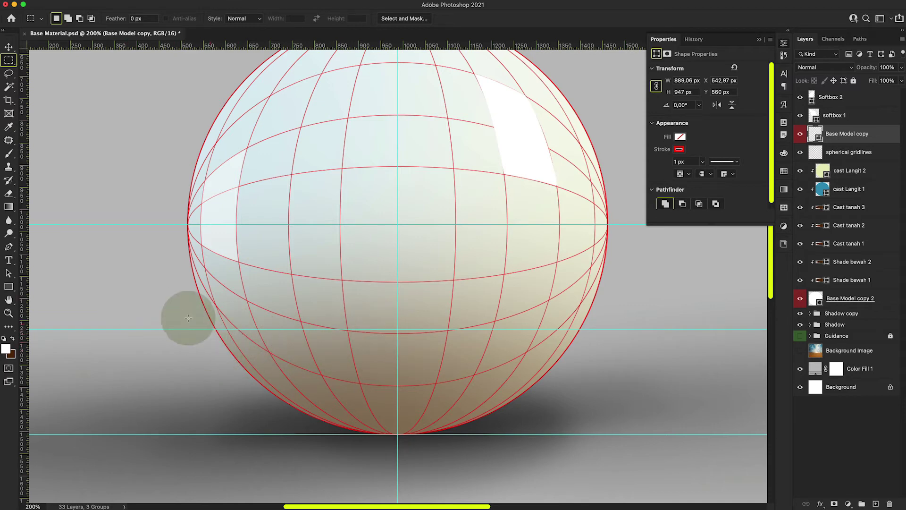
Rotate the Base Model copy outline by -90° and squash it symmetrically to the midway guide, making its short dimension 472.47 px.
{"action": "key", "text": "super+t"}
{"action": "left_click_drag", "start_coordinate": [631, 297], "coordinate": [432, 123]}
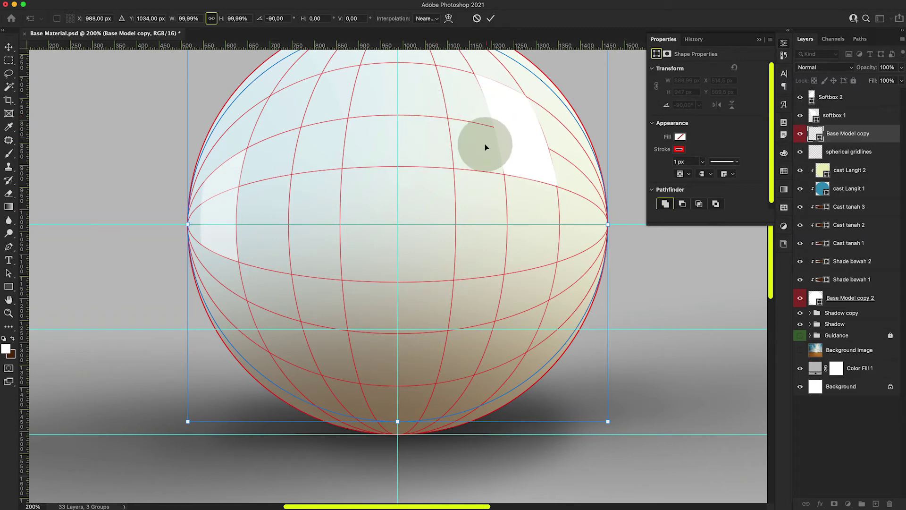
{"action": "left_click_drag", "start_coordinate": [490, 148], "coordinate": [487, 152]}
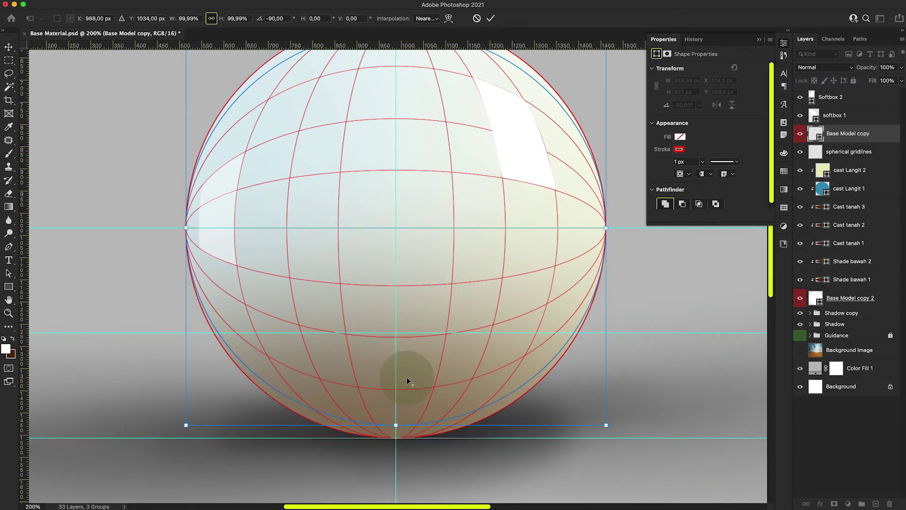
{"action": "left_click_drag", "start_coordinate": [396, 423], "coordinate": [397, 327]}
{"action": "left_click", "coordinate": [49, 229]}
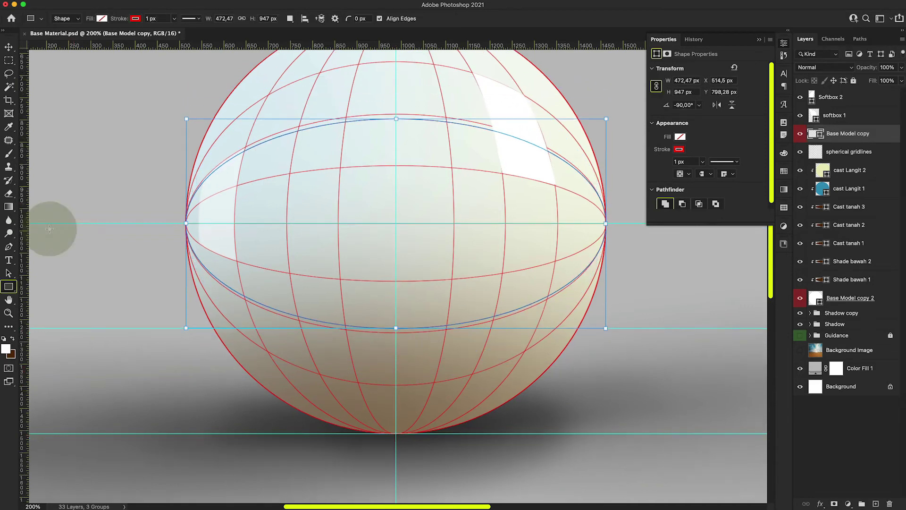
Draw a 98 × 88 px rectangle beside the sphere with blue fill, no stroke and 50% opacity.
{"action": "left_click_drag", "start_coordinate": [112, 268], "coordinate": [156, 306]}
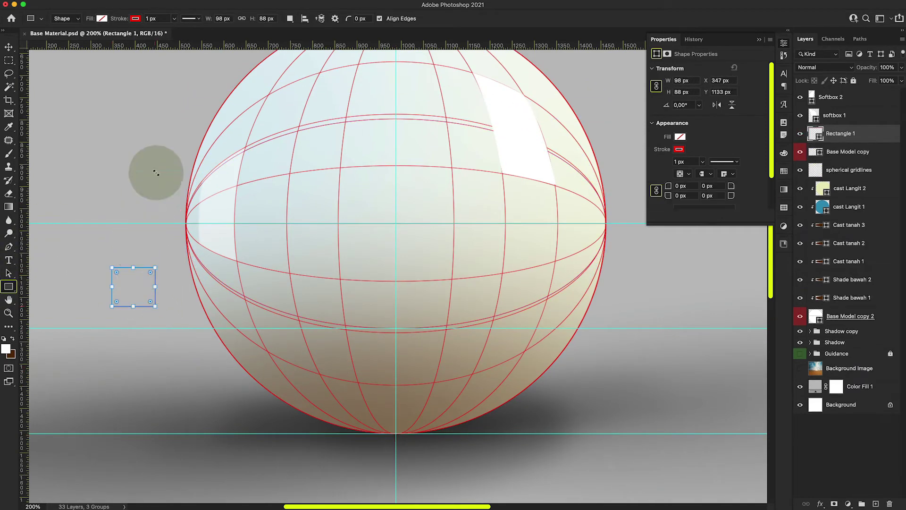
{"action": "left_click", "coordinate": [102, 19]}
{"action": "left_click", "coordinate": [46, 69]}
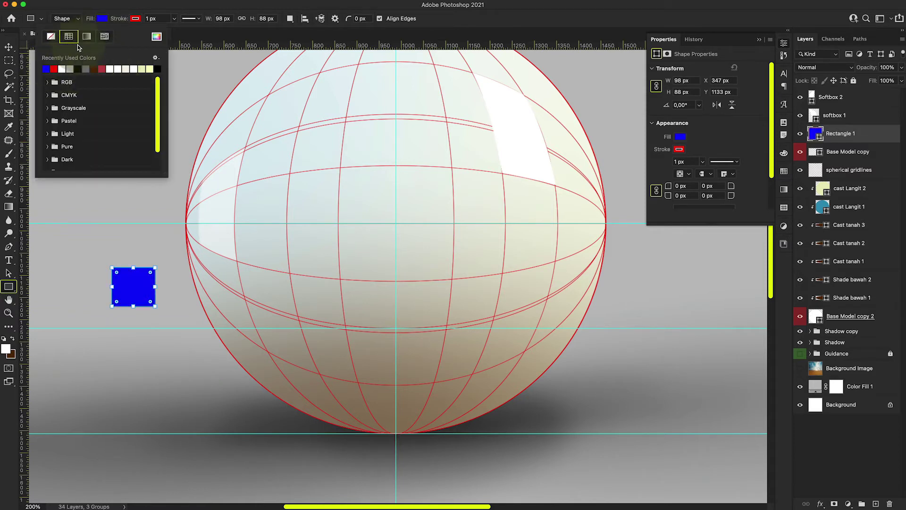
{"action": "left_click", "coordinate": [135, 19]}
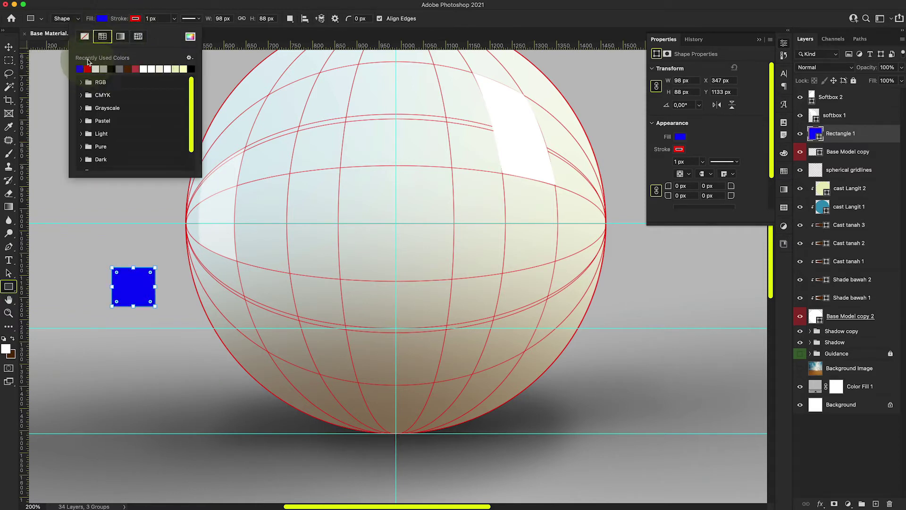
{"action": "left_click", "coordinate": [85, 37]}
{"action": "left_click", "coordinate": [9, 47]}
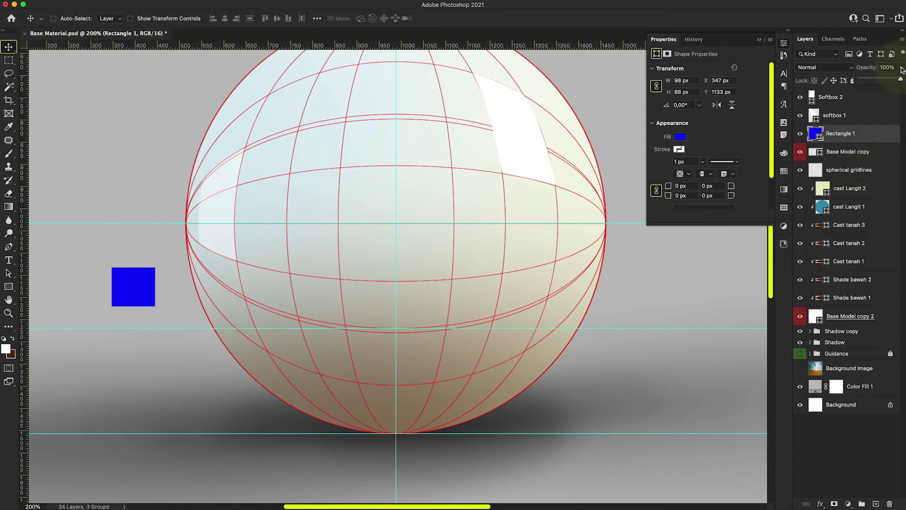
{"action": "left_click", "coordinate": [883, 80]}
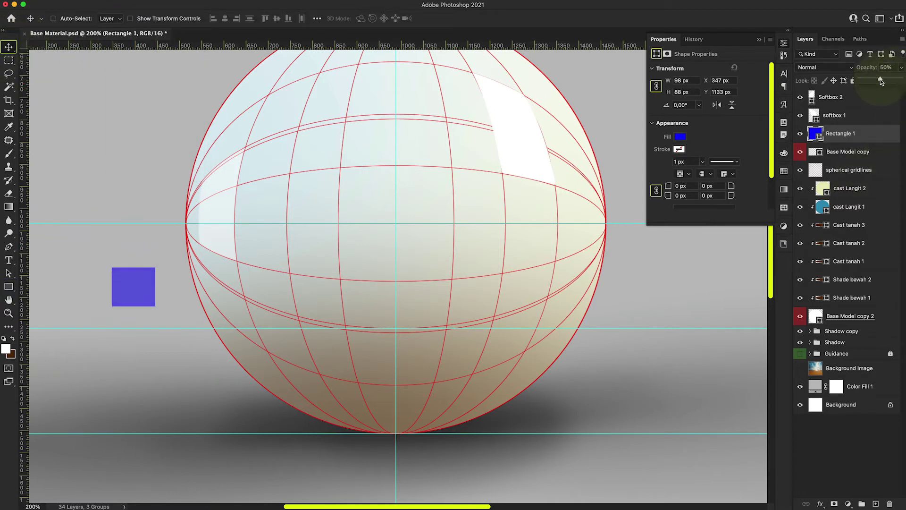
Move the blue rectangle so its upper-left corner meets the sphere's left edge on the horizontal centre line.
{"action": "left_click_drag", "start_coordinate": [138, 298], "coordinate": [212, 239]}
{"action": "key", "text": "super+t"}
{"action": "left_click_drag", "start_coordinate": [179, 215], "coordinate": [258, 284]}
{"action": "left_click_drag", "start_coordinate": [297, 409], "coordinate": [286, 332]}
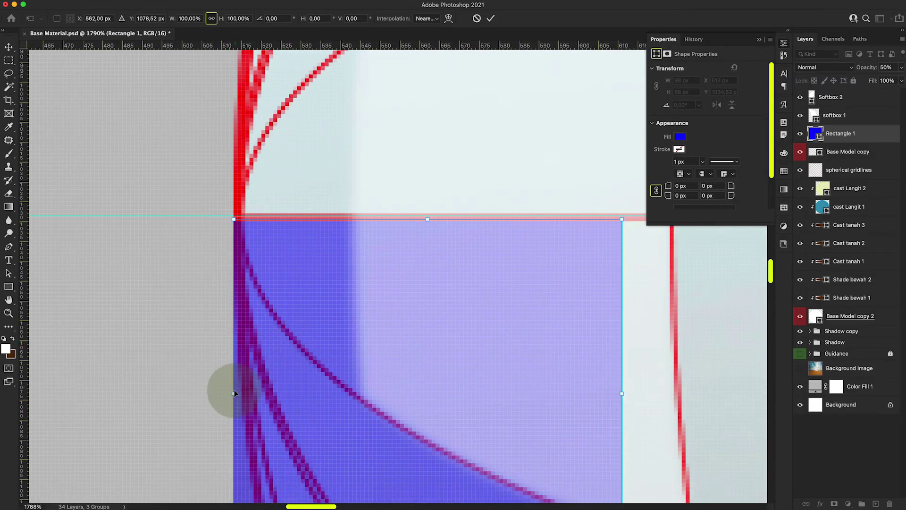
Snap a vertical guide to the left edge of Base Model copy 2, undoing a trial scaling of the blue rectangle.
{"action": "left_click_drag", "start_coordinate": [235, 393], "coordinate": [304, 390]}
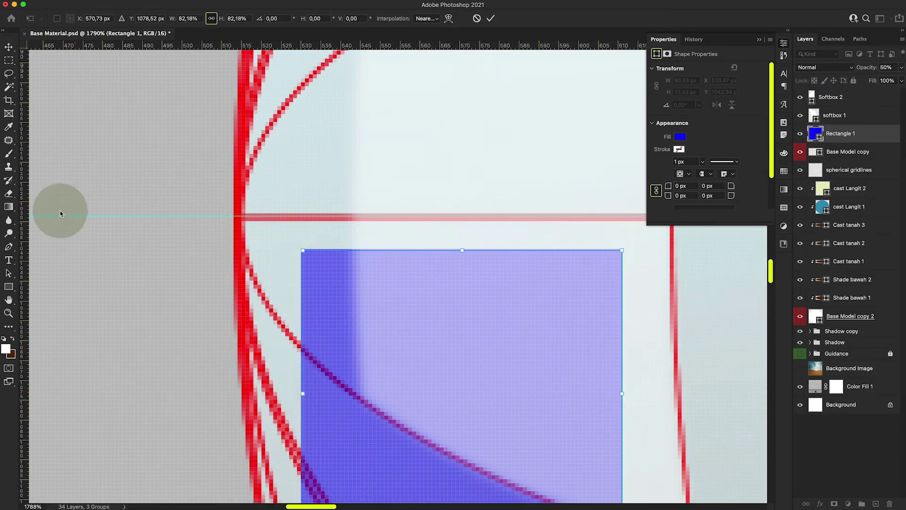
{"action": "left_click_drag", "start_coordinate": [28, 225], "coordinate": [176, 241]}
{"action": "key", "text": "super+z"}
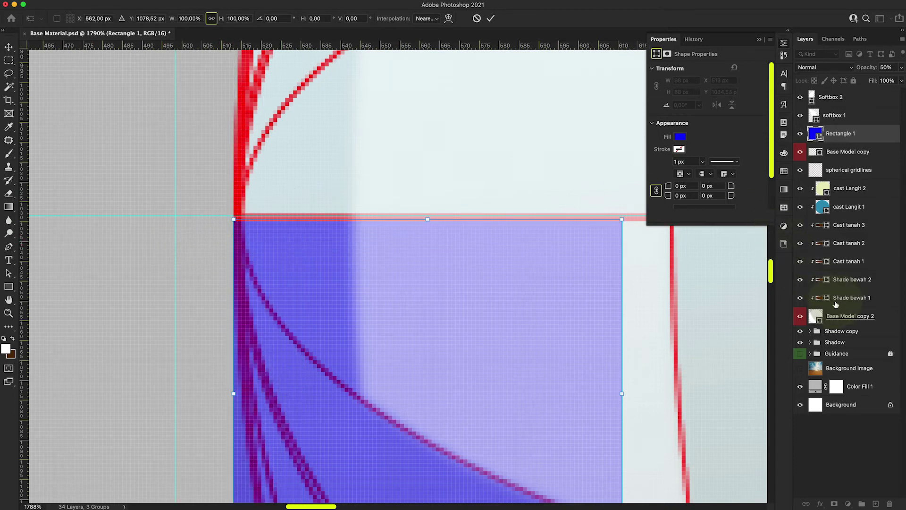
{"action": "left_click", "coordinate": [864, 316]}
{"action": "left_click_drag", "start_coordinate": [175, 230], "coordinate": [242, 182]}
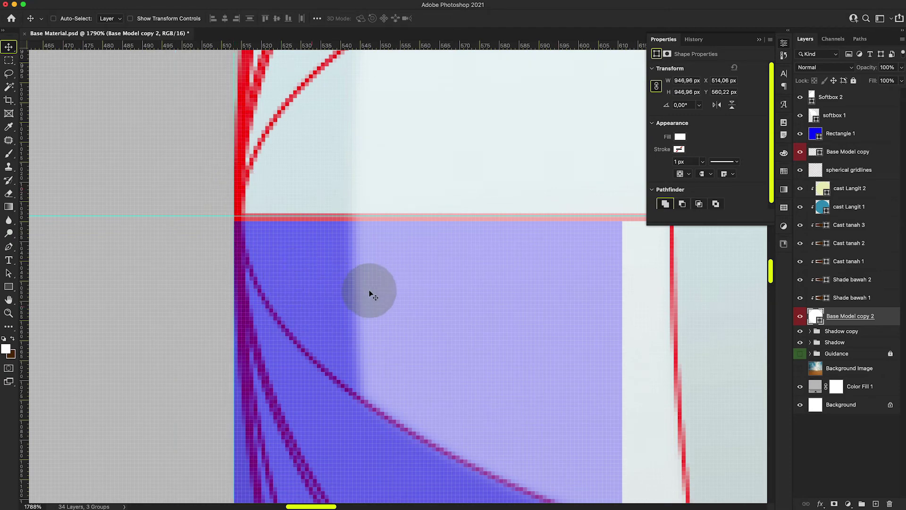
Snap another vertical guide to the right edge of the sphere.
{"action": "key", "text": "super+minus"}
{"action": "key", "text": "super+minus"}
{"action": "key", "text": "super+minus"}
{"action": "key", "text": "super+minus"}
{"action": "key", "text": "super+minus"}
{"action": "key", "text": "super+minus"}
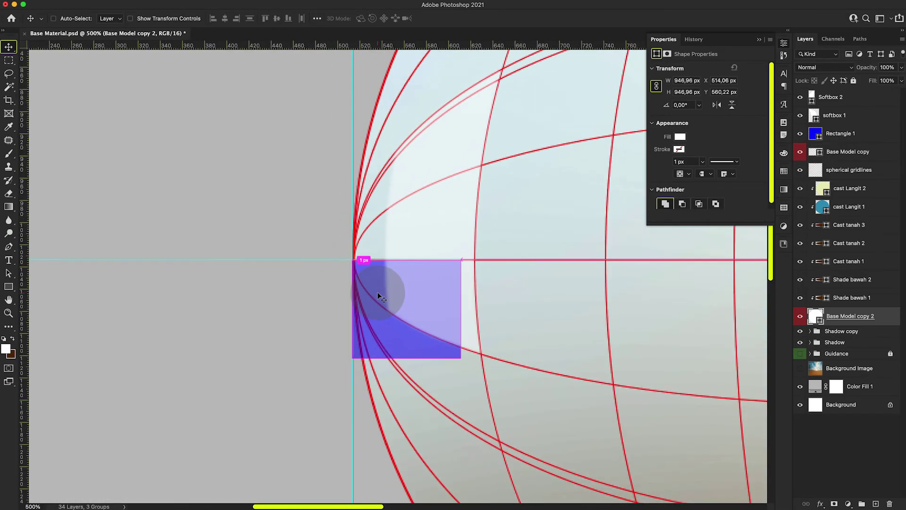
{"action": "left_click_drag", "start_coordinate": [561, 297], "coordinate": [125, 299]}
{"action": "left_click_drag", "start_coordinate": [583, 348], "coordinate": [151, 338]}
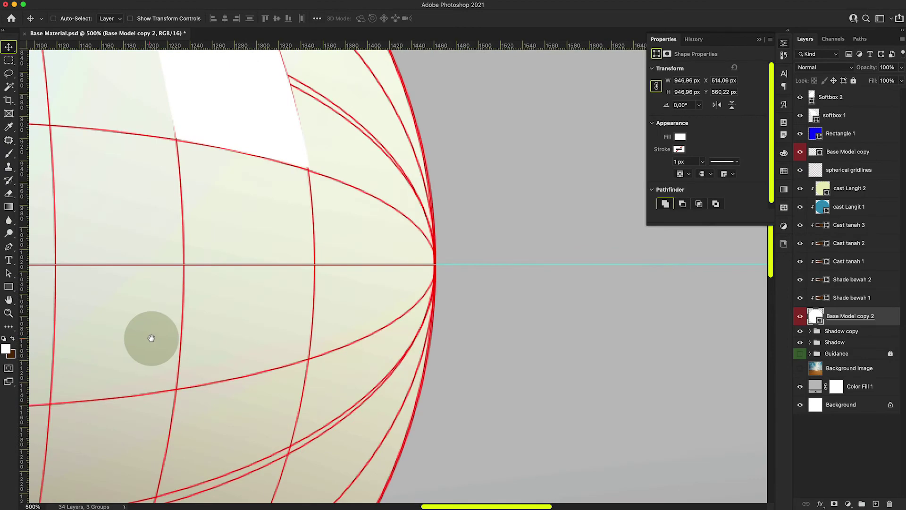
{"action": "left_click_drag", "start_coordinate": [444, 261], "coordinate": [509, 260]}
{"action": "left_click_drag", "start_coordinate": [24, 292], "coordinate": [449, 296]}
Stretch the blue rectangle across the sphere's full width and just past its lowest point, to 948 × 500 px.
{"action": "key", "text": "super+minus"}
{"action": "key", "text": "super+minus"}
{"action": "key", "text": "super+minus"}
{"action": "key", "text": "super+minus"}
{"action": "left_click_drag", "start_coordinate": [397, 274], "coordinate": [696, 268]}
{"action": "left_click_drag", "start_coordinate": [102, 312], "coordinate": [432, 266]}
{"action": "scroll", "coordinate": [432, 266], "scroll_direction": "down", "scroll_amount": 5}
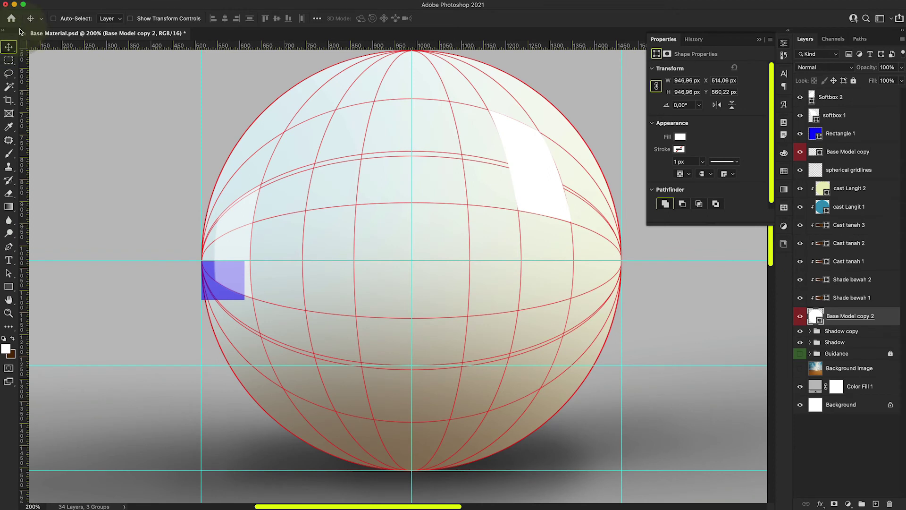
{"action": "right_click", "coordinate": [210, 287]}
{"action": "left_click", "coordinate": [211, 291]}
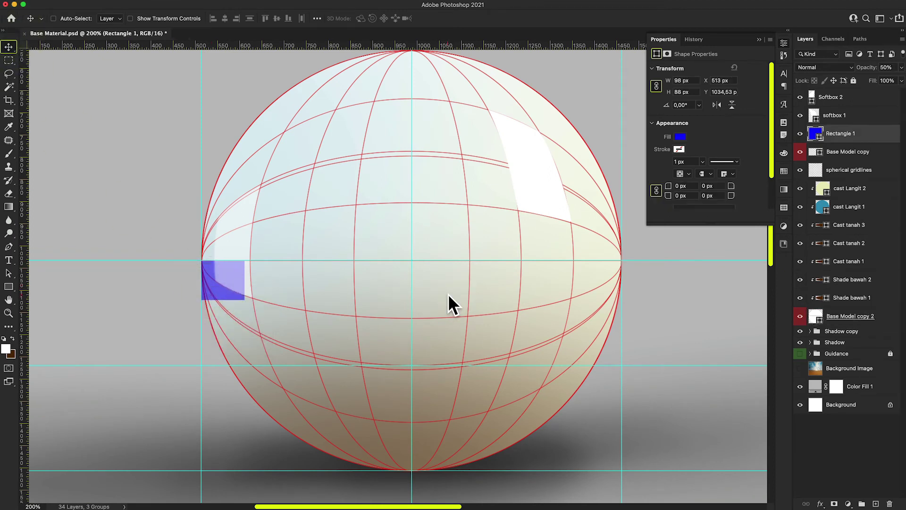
{"action": "key", "text": "super+t"}
{"action": "left_click_drag", "start_coordinate": [246, 280], "coordinate": [626, 290]}
{"action": "left_click_drag", "start_coordinate": [411, 300], "coordinate": [420, 482]}
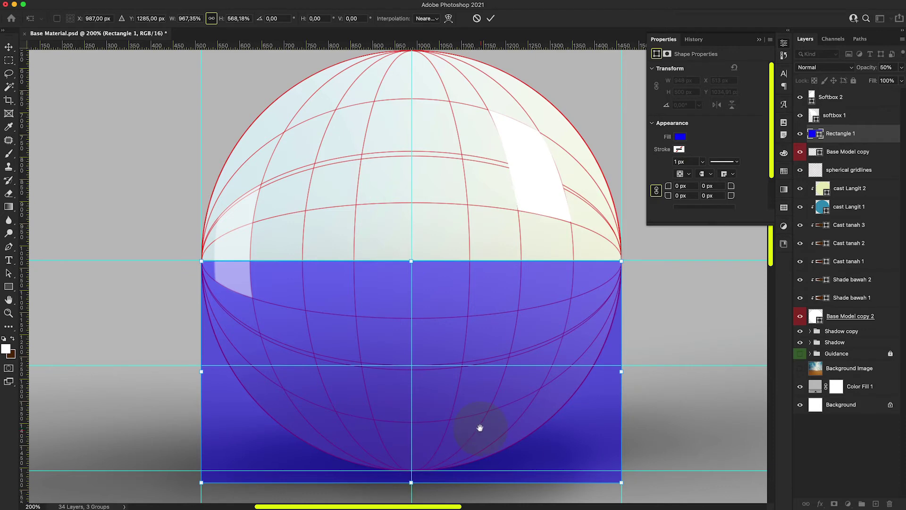
{"action": "scroll", "coordinate": [480, 427], "scroll_direction": "down", "scroll_amount": 3}
{"action": "key", "text": "Return"}
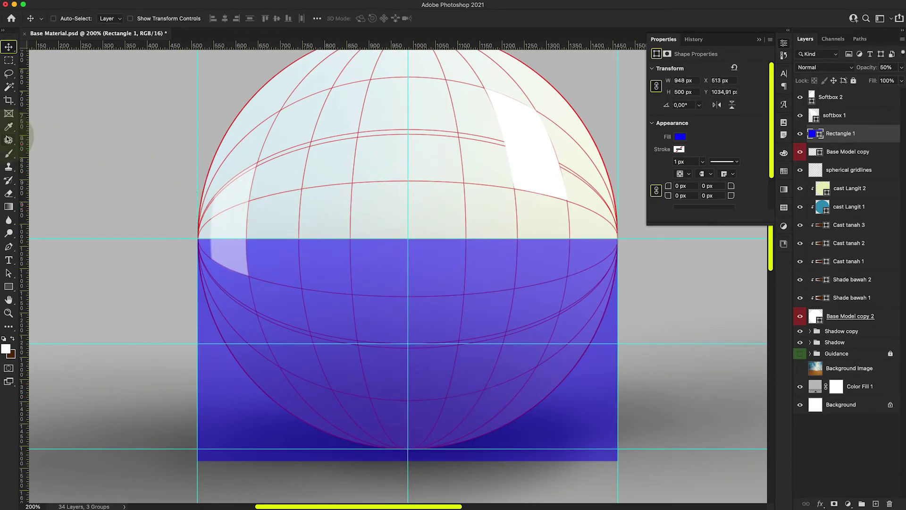
Add an anchor point midway along the blue rectangle's upper edge and pull it down to bend the edge along the curved gridline.
{"action": "left_click", "coordinate": [8, 247]}
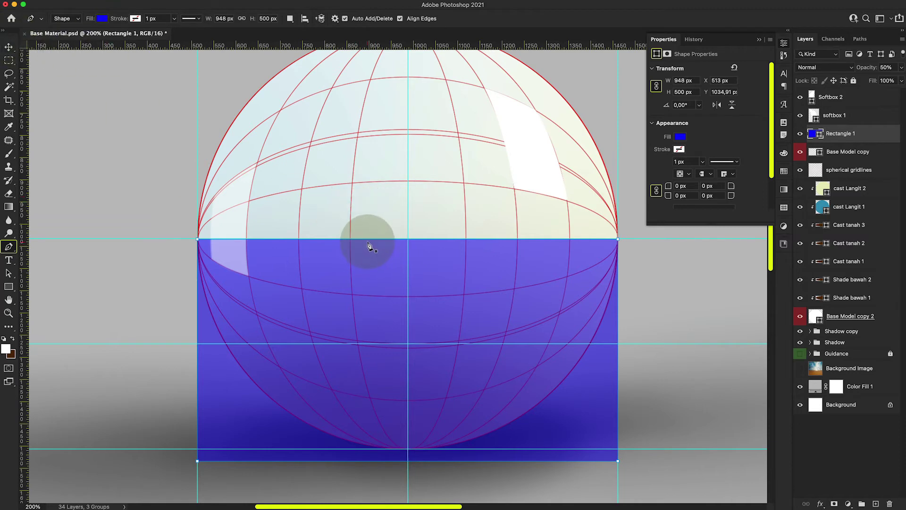
{"action": "left_click", "coordinate": [370, 243]}
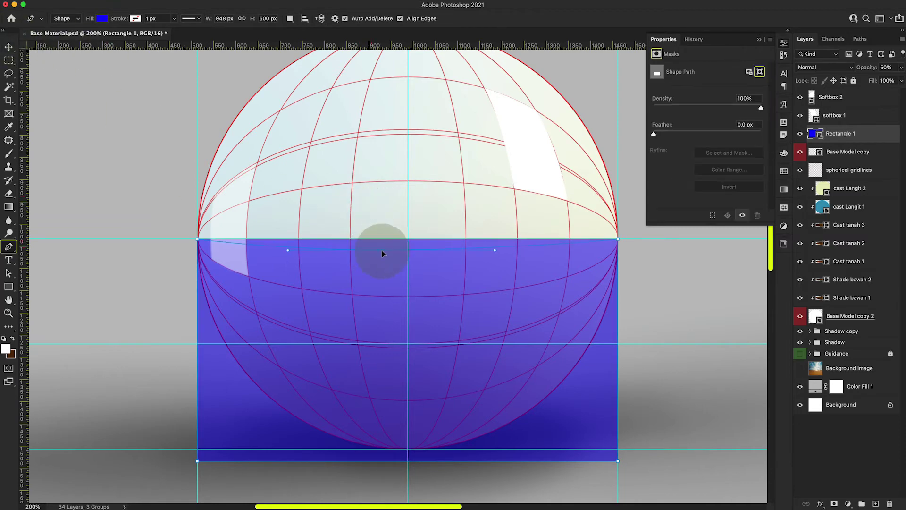
{"action": "left_click_drag", "start_coordinate": [406, 268], "coordinate": [408, 272]}
{"action": "left_click", "coordinate": [408, 267], "text": "super"}
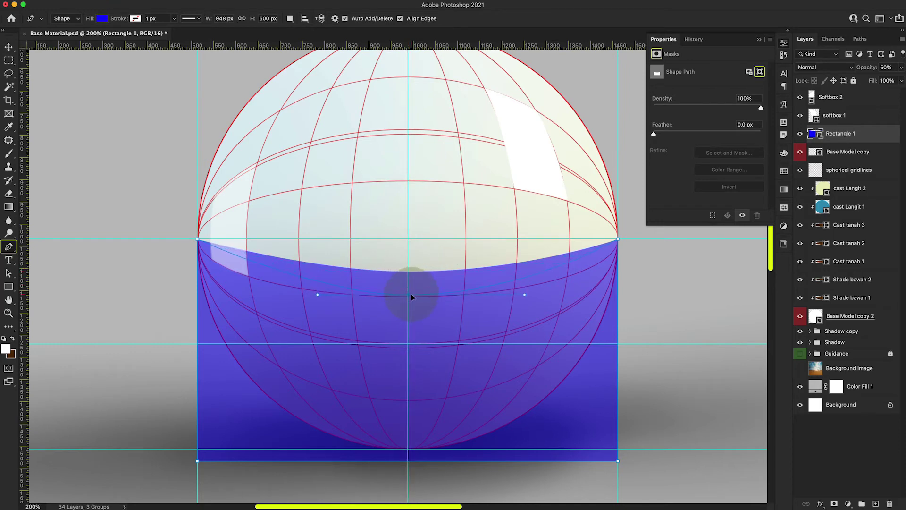
{"action": "left_click_drag", "start_coordinate": [411, 296], "coordinate": [411, 307]}
{"action": "scroll", "coordinate": [466, 300], "scroll_direction": "up", "scroll_amount": 3}
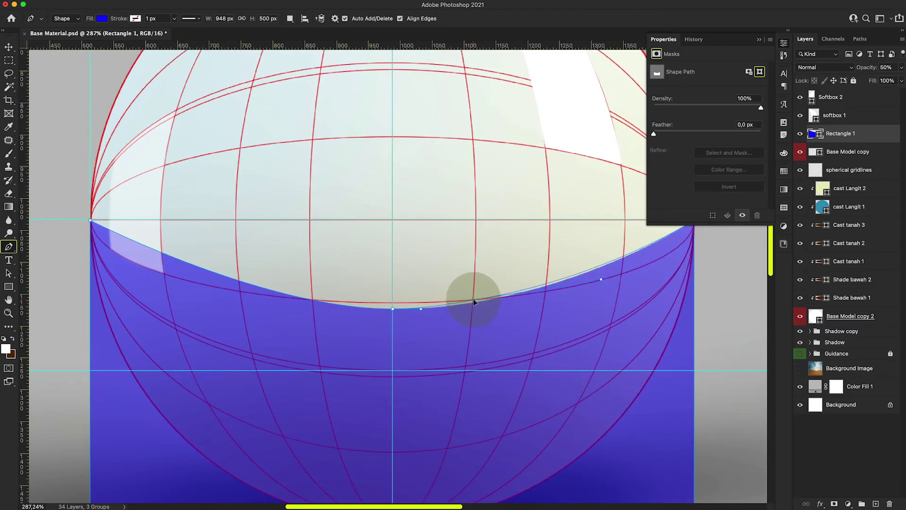
Add anchor points on both sides of the curve's centre and pull the outer ones down to form a symmetrical wavy upper edge.
{"action": "left_click", "coordinate": [474, 301]}
{"action": "left_click_drag", "start_coordinate": [311, 305], "coordinate": [313, 300]}
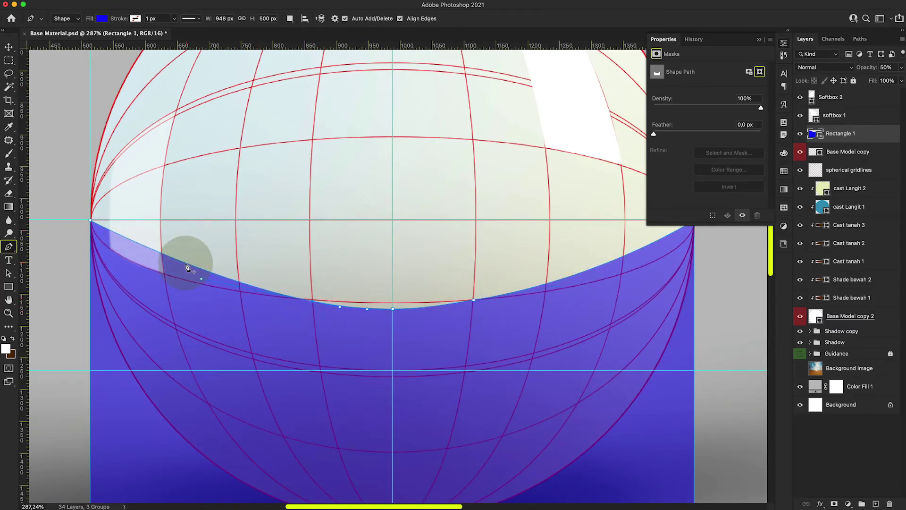
{"action": "left_click_drag", "start_coordinate": [168, 260], "coordinate": [158, 295]}
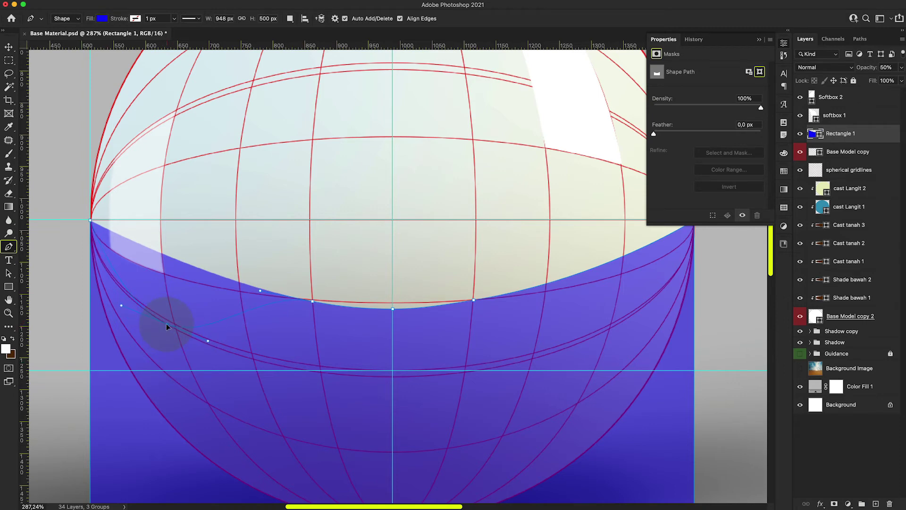
{"action": "left_click_drag", "start_coordinate": [151, 319], "coordinate": [174, 332]}
{"action": "left_click_drag", "start_coordinate": [576, 277], "coordinate": [610, 328]}
{"action": "left_click_drag", "start_coordinate": [525, 287], "coordinate": [506, 288]}
Move the Rectangle 1 layer directly above Base Model copy 2, clipped to the sphere.
{"action": "key", "text": "super+minus"}
{"action": "key", "text": "super+minus"}
{"action": "key", "text": "super+minus"}
{"action": "left_click_drag", "start_coordinate": [870, 138], "coordinate": [873, 306]}
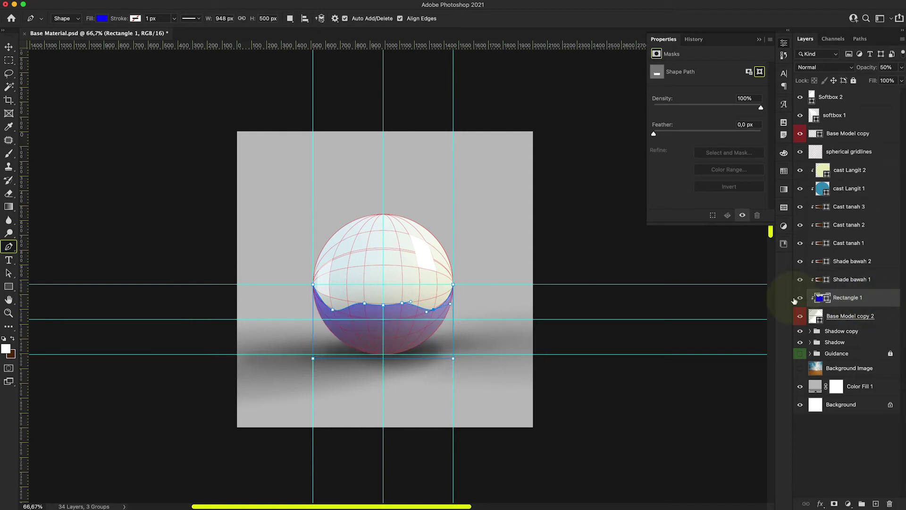
Hide the guides, the spherical gridlines and the Base Model copy outline, and inspect the sphere's reflections.
{"action": "left_click", "coordinate": [9, 46]}
{"action": "key", "text": "super+semicolon"}
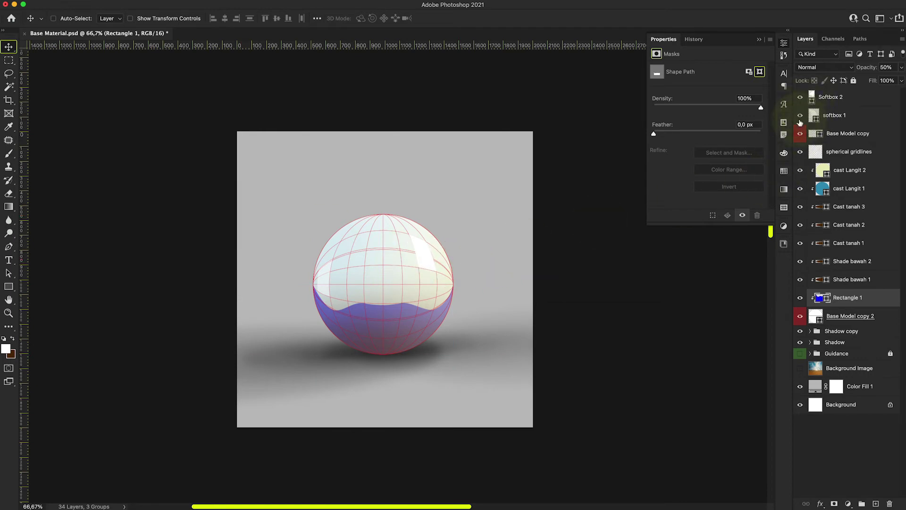
{"action": "left_click", "coordinate": [800, 151]}
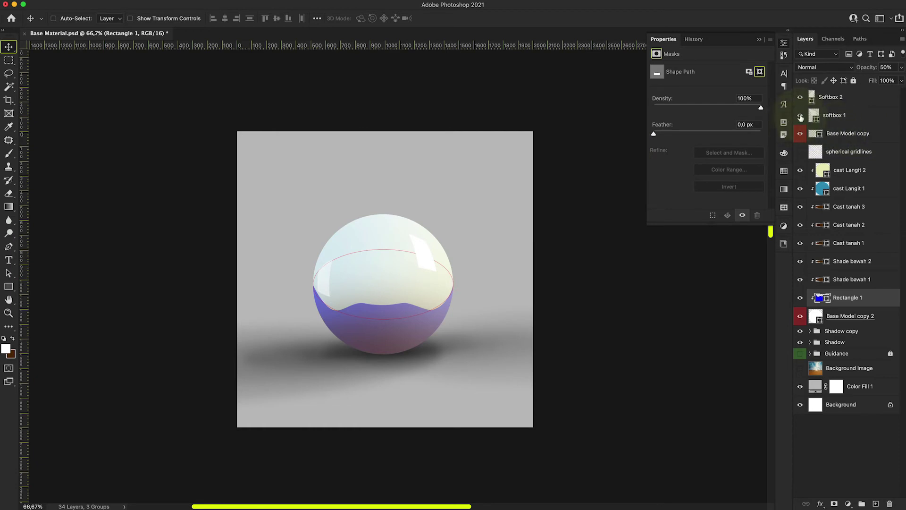
{"action": "left_click", "coordinate": [801, 133]}
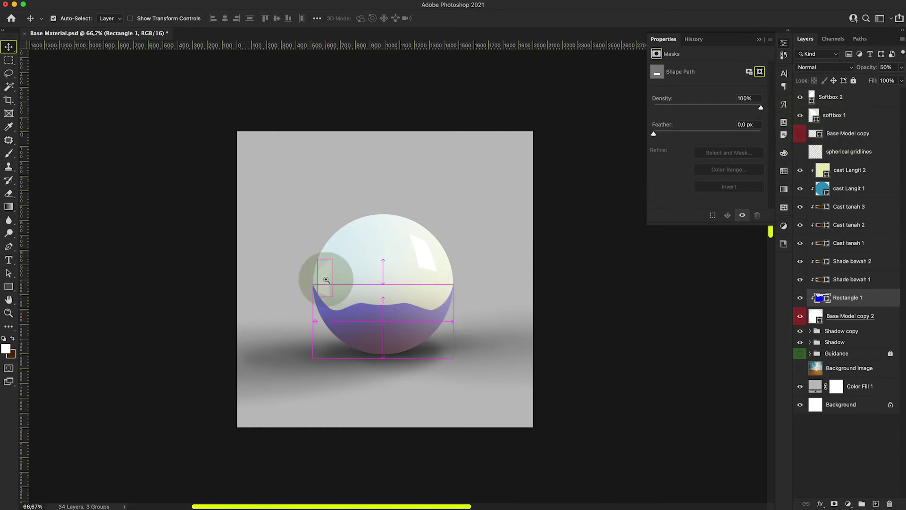
{"action": "left_click_drag", "start_coordinate": [326, 279], "coordinate": [312, 339]}
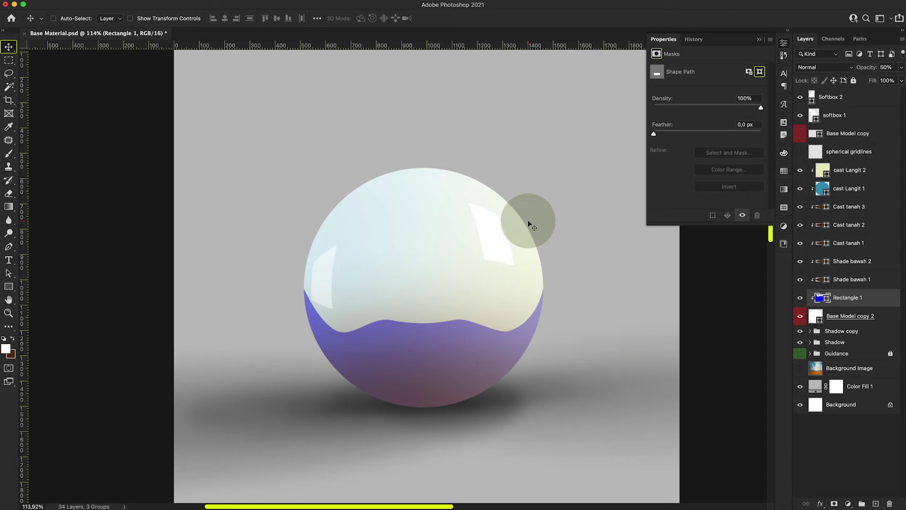
{"action": "key", "text": "super+space"}
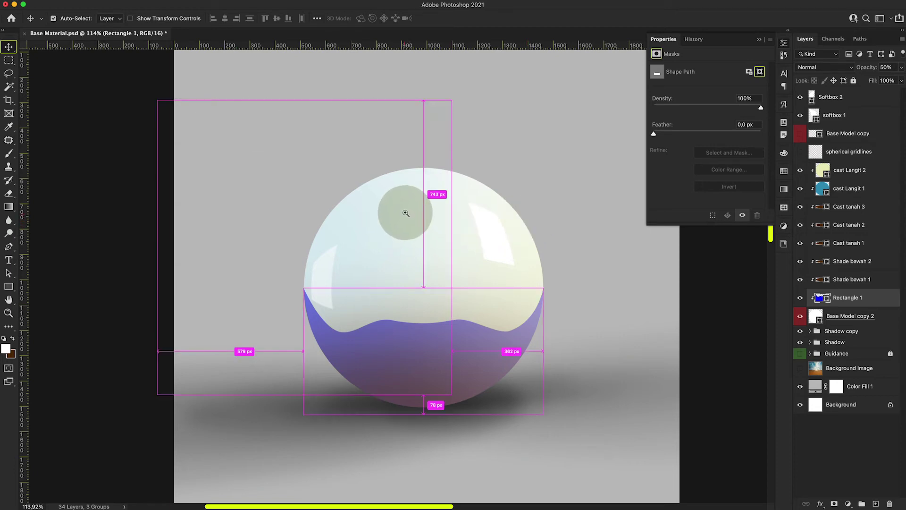
{"action": "scroll", "coordinate": [581, 185], "scroll_direction": "right", "scroll_amount": 1}
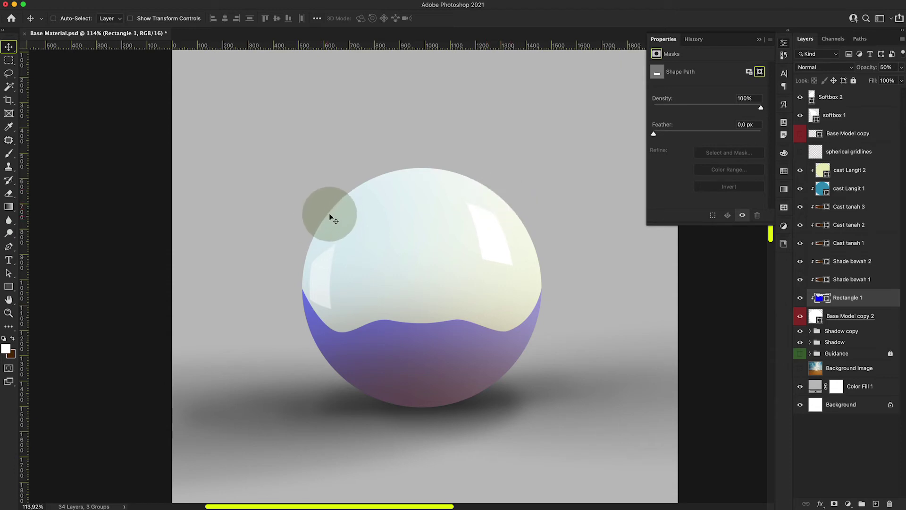
{"action": "scroll", "coordinate": [331, 215], "scroll_direction": "up", "scroll_amount": 5}
Duplicate Base Model copy 2 and delete the original, keeping the duplicate as the clipping base.
{"action": "left_click_drag", "start_coordinate": [325, 192], "coordinate": [238, 312]}
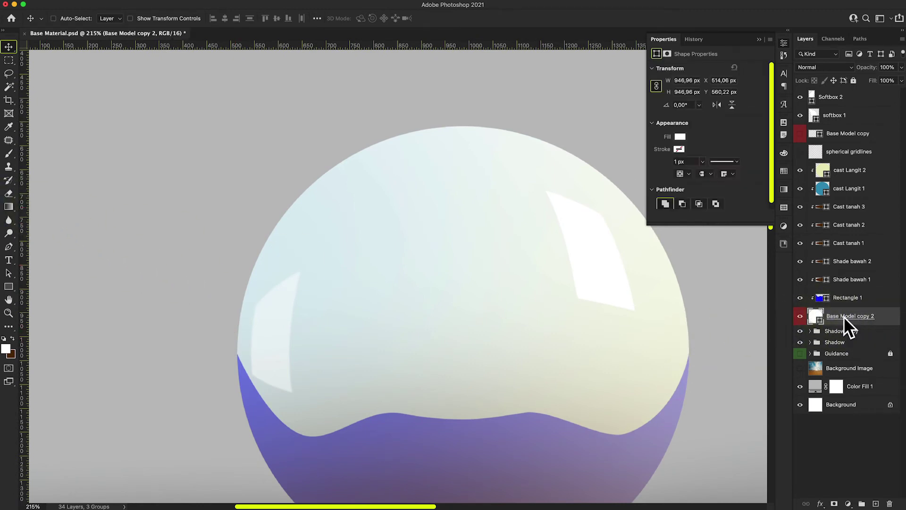
{"action": "key", "text": "super+j"}
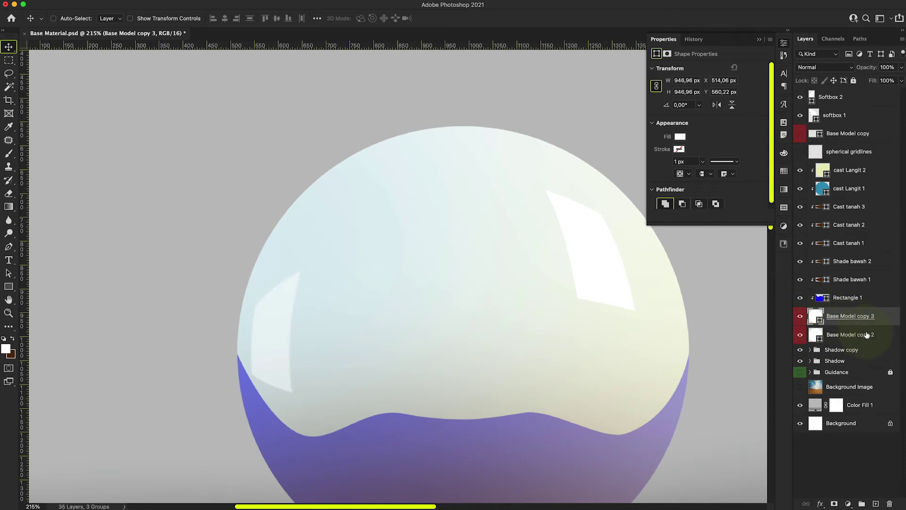
{"action": "left_click_drag", "start_coordinate": [879, 330], "coordinate": [872, 133]}
Show the spherical gridlines and the Base Model copy outline again over the sphere.
{"action": "key", "text": "super+0"}
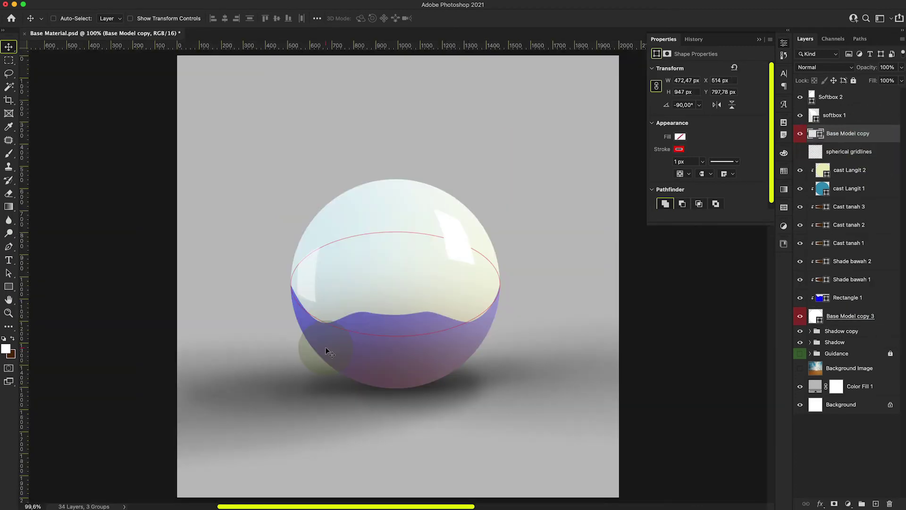
{"action": "left_click", "coordinate": [801, 152]}
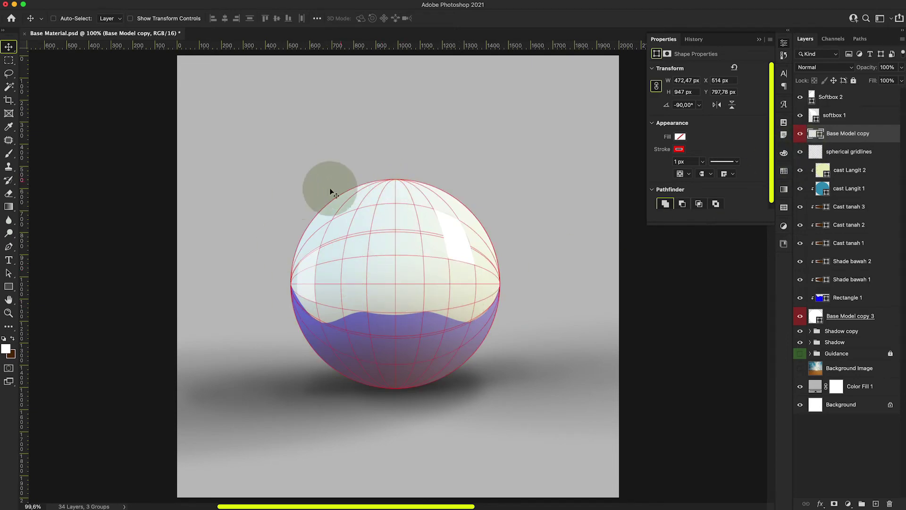
{"action": "left_click_drag", "start_coordinate": [325, 225], "coordinate": [364, 267]}
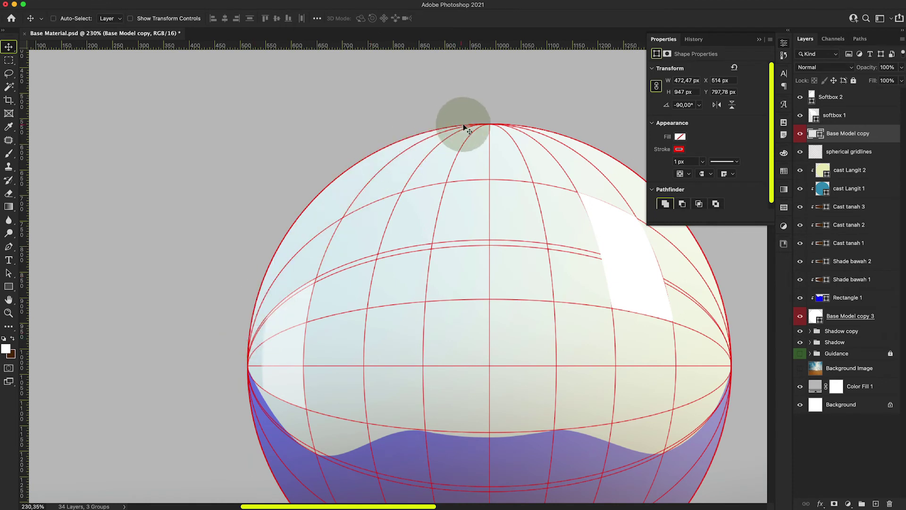
{"action": "scroll", "coordinate": [9, 205], "scroll_direction": "up", "scroll_amount": 1}
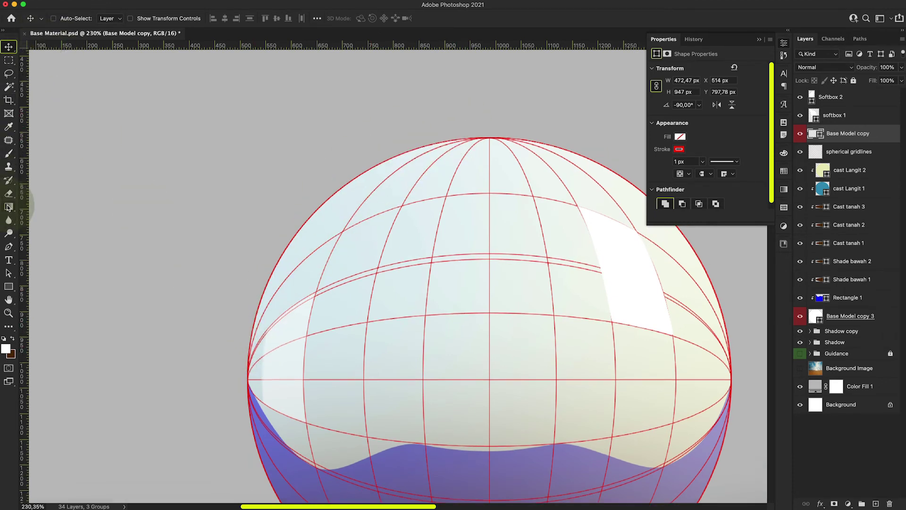
Draw a rectangle about 219 × 151 px just above the sphere's upper-left part.
{"action": "left_click", "coordinate": [9, 286]}
{"action": "scroll", "coordinate": [101, 239], "scroll_direction": "left", "scroll_amount": 2}
{"action": "left_click_drag", "start_coordinate": [336, 76], "coordinate": [448, 154]}
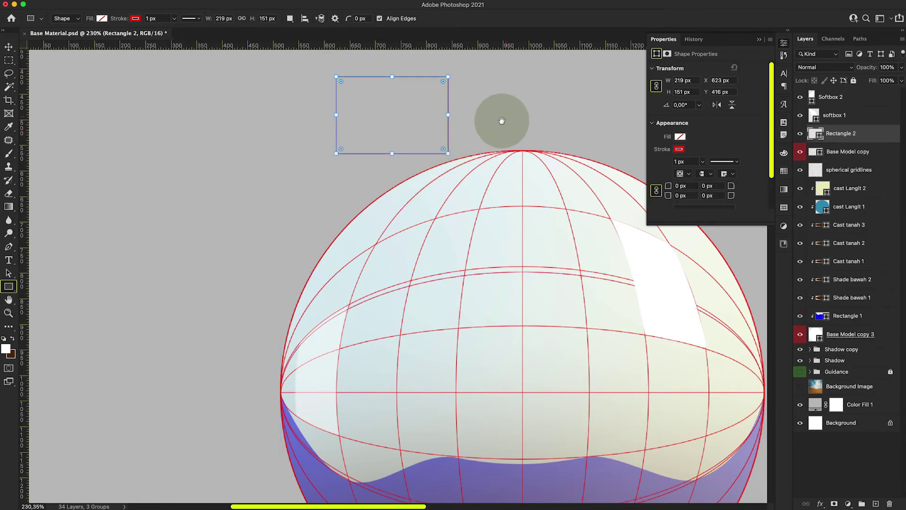
{"action": "left_click_drag", "start_coordinate": [503, 118], "coordinate": [457, 151]}
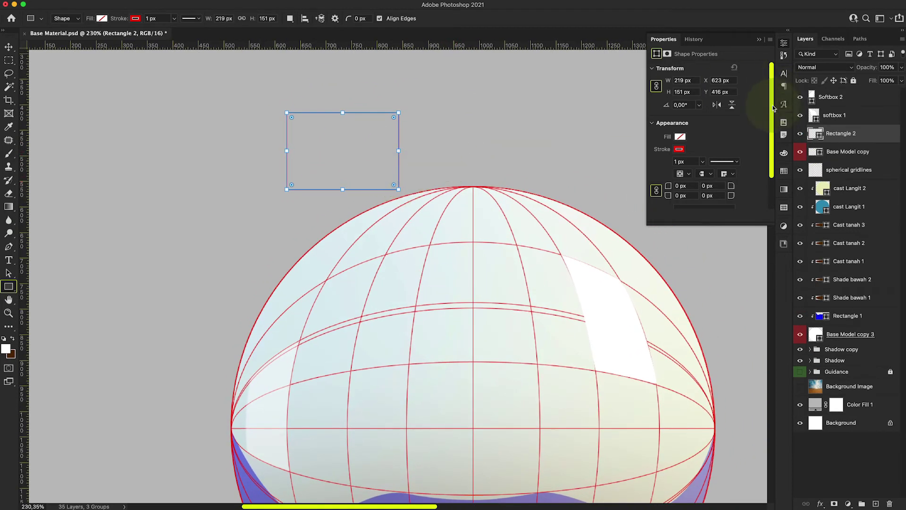
Remove the new rectangle's stroke and fill it with the recently used dark brown.
{"action": "left_click", "coordinate": [679, 150]}
{"action": "left_click", "coordinate": [664, 168]}
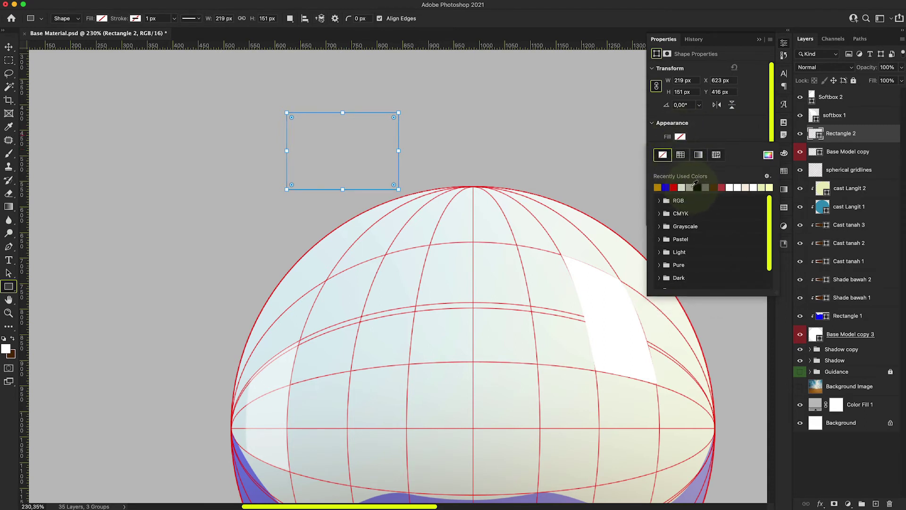
{"action": "left_click", "coordinate": [690, 188]}
{"action": "scroll", "coordinate": [541, 188], "scroll_direction": "up", "scroll_amount": 1}
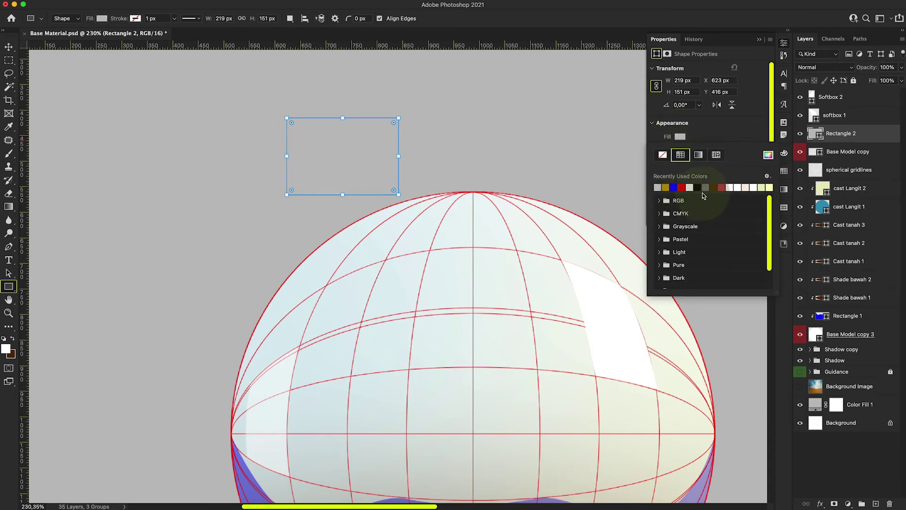
{"action": "left_click", "coordinate": [721, 187]}
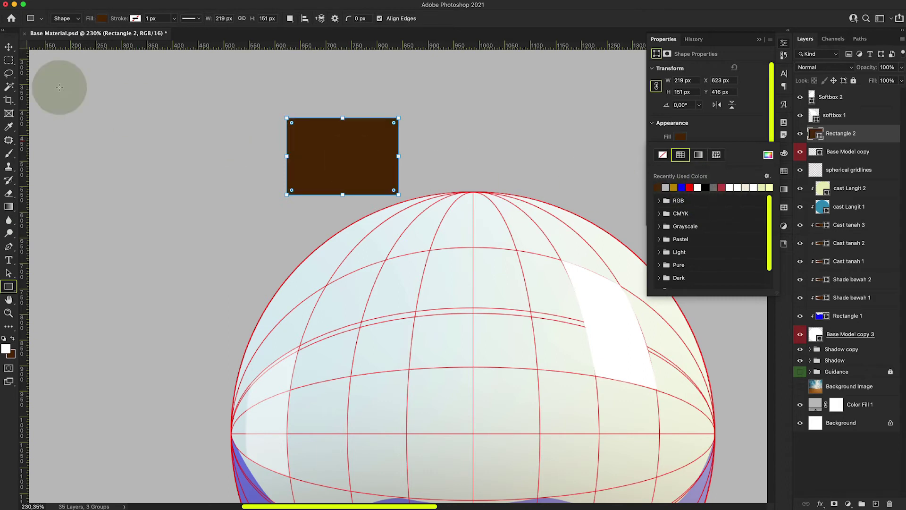
{"action": "key", "text": "v"}
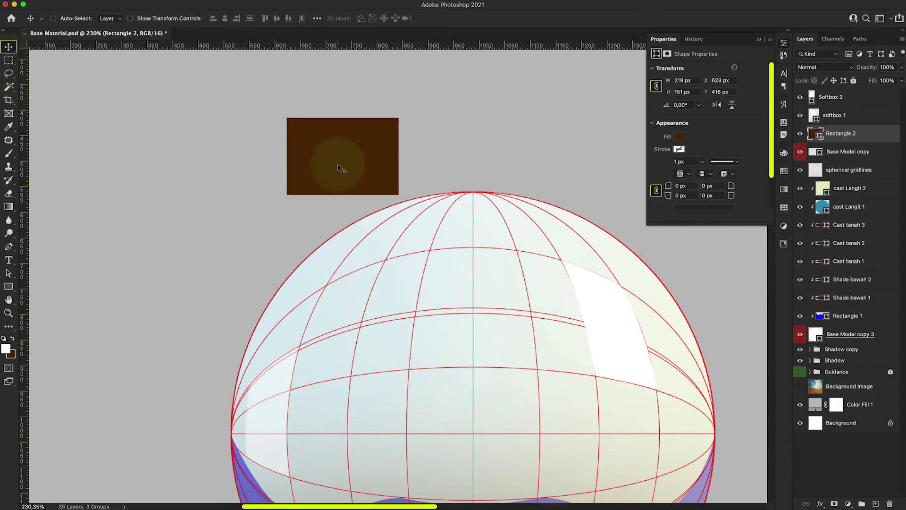
Reshape the brown rectangle into a slanted quadrilateral about 551 × 498 px, with its two inner corners on the sphere's upper-left outline.
{"action": "left_click", "coordinate": [9, 247]}
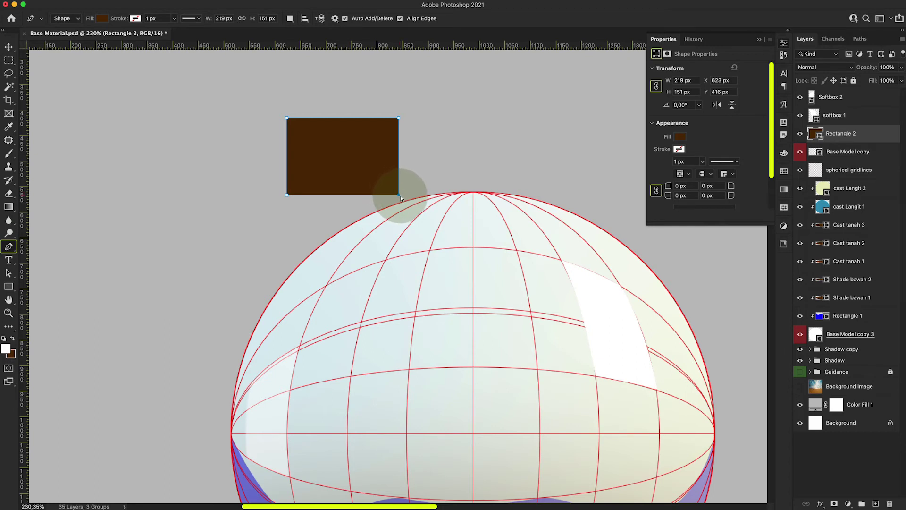
{"action": "left_click_drag", "start_coordinate": [400, 197], "coordinate": [414, 202]}
{"action": "scroll", "coordinate": [413, 202], "scroll_direction": "up", "scroll_amount": 10}
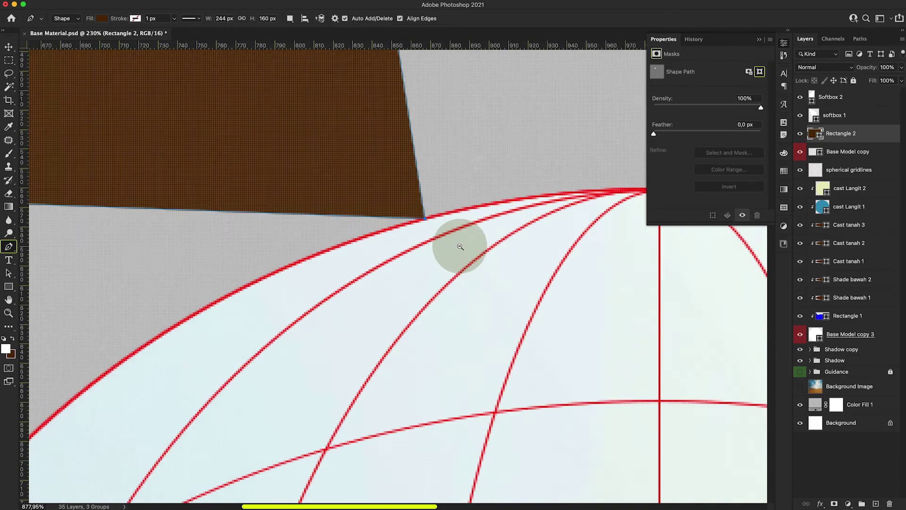
{"action": "scroll", "coordinate": [345, 237], "scroll_direction": "down", "scroll_amount": 8}
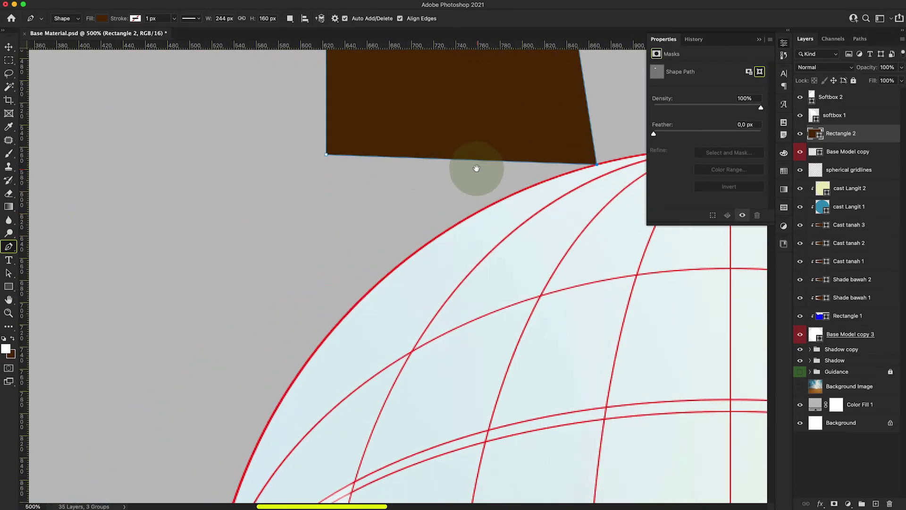
{"action": "left_click_drag", "start_coordinate": [383, 146], "coordinate": [318, 376]}
{"action": "left_click_drag", "start_coordinate": [442, 215], "coordinate": [477, 303]}
{"action": "left_click_drag", "start_coordinate": [417, 134], "coordinate": [212, 409]}
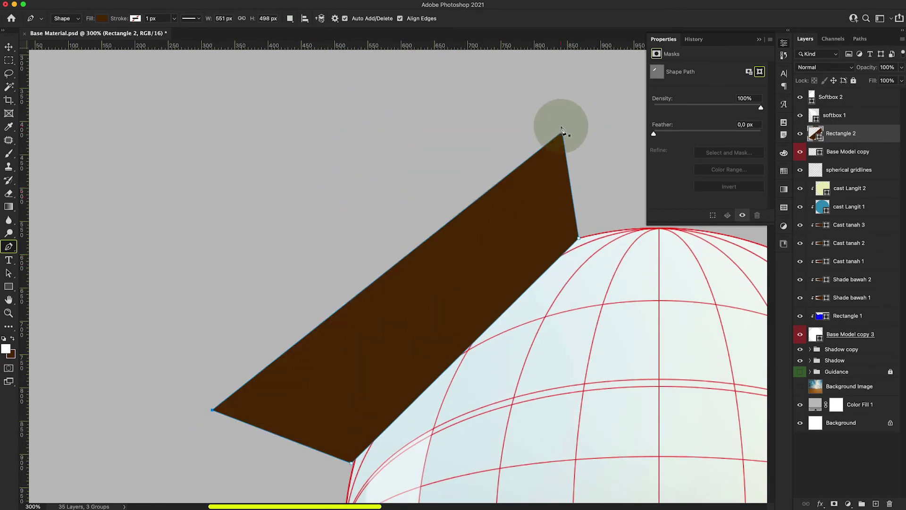
Lower Rectangle 2's opacity to 45% and bend its inner edge along the sphere's upper-left outline with an added middle anchor point.
{"action": "left_click_drag", "start_coordinate": [538, 327], "coordinate": [482, 262]}
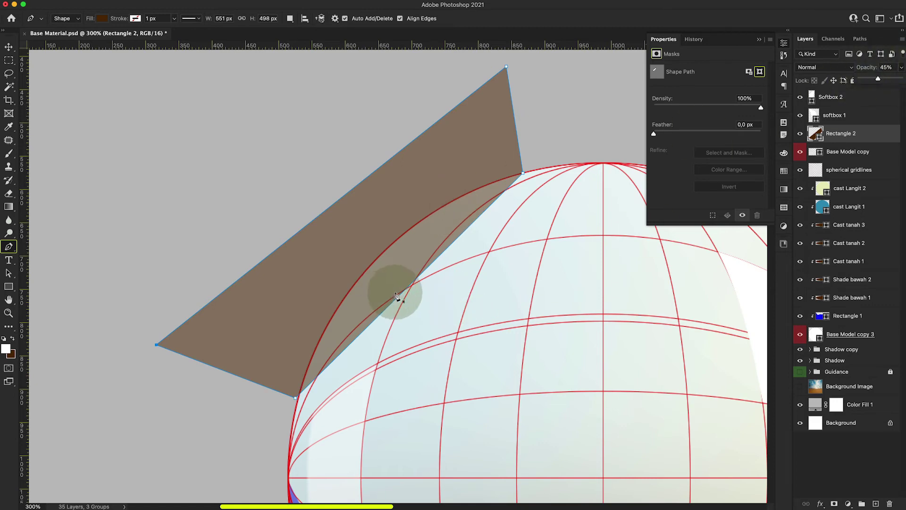
{"action": "left_click_drag", "start_coordinate": [386, 269], "coordinate": [449, 245]}
{"action": "left_click", "coordinate": [439, 250]}
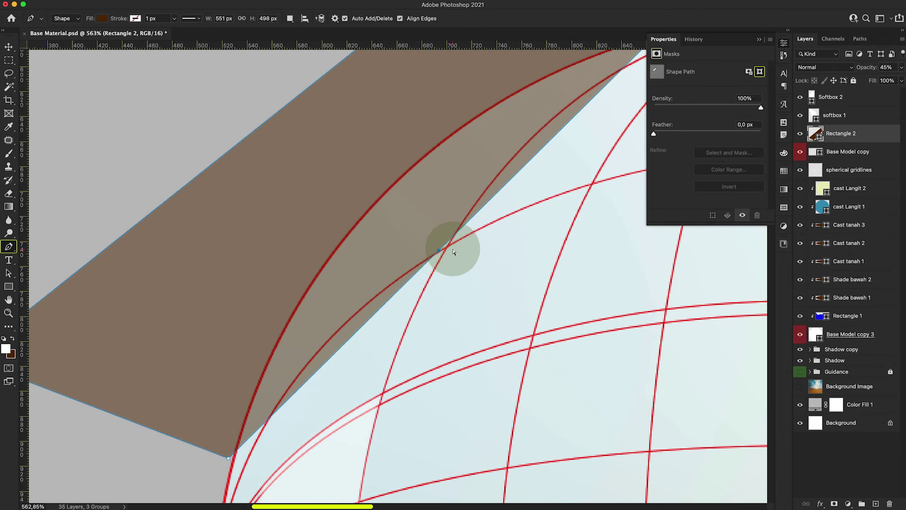
{"action": "key", "text": "super+z"}
{"action": "key", "text": "super+minus"}
{"action": "left_click_drag", "start_coordinate": [473, 246], "coordinate": [474, 276]}
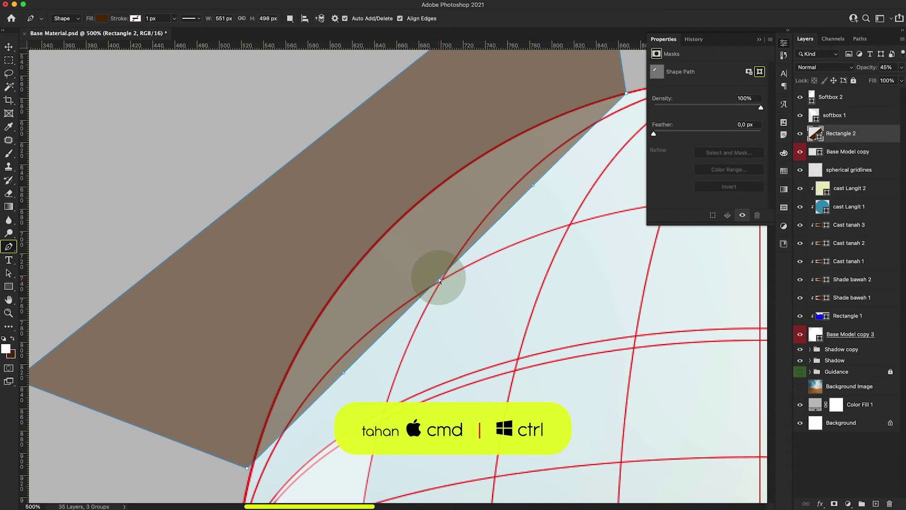
{"action": "left_click_drag", "start_coordinate": [439, 279], "coordinate": [391, 230]}
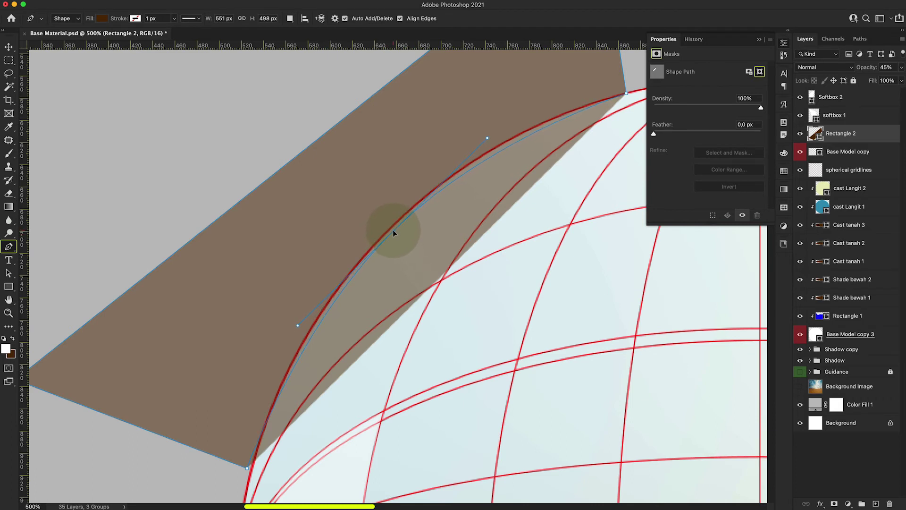
{"action": "left_click_drag", "start_coordinate": [394, 232], "coordinate": [405, 224]}
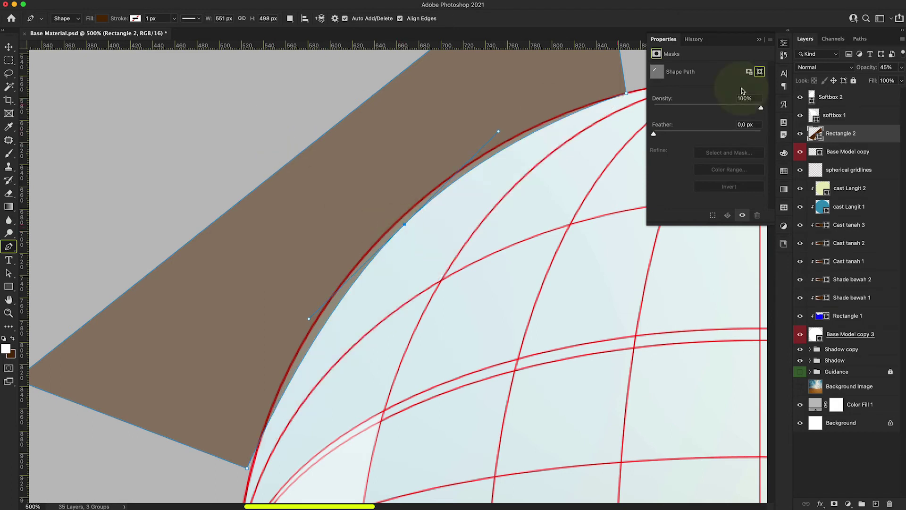
Recolour Rectangle 2 to white (ffffff) and raise its opacity to 100%.
{"action": "double_click", "coordinate": [819, 136]}
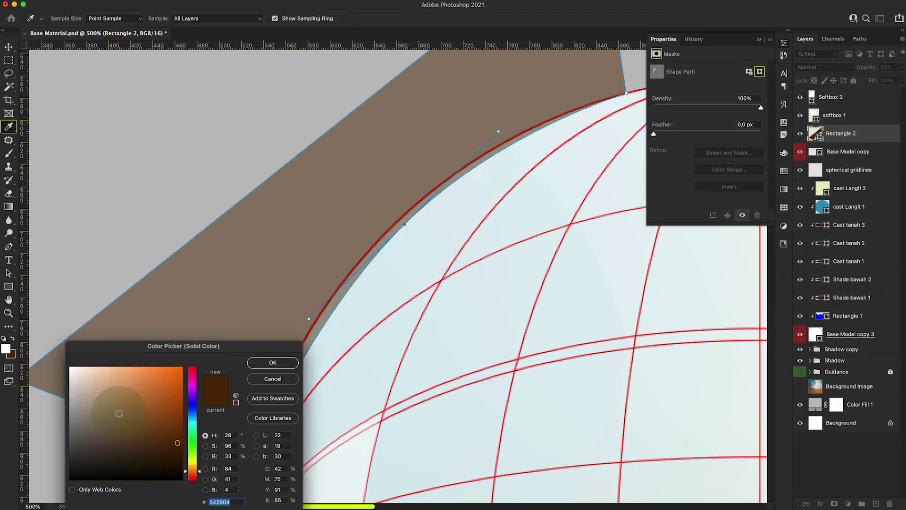
{"action": "left_click_drag", "start_coordinate": [122, 389], "coordinate": [40, 328]}
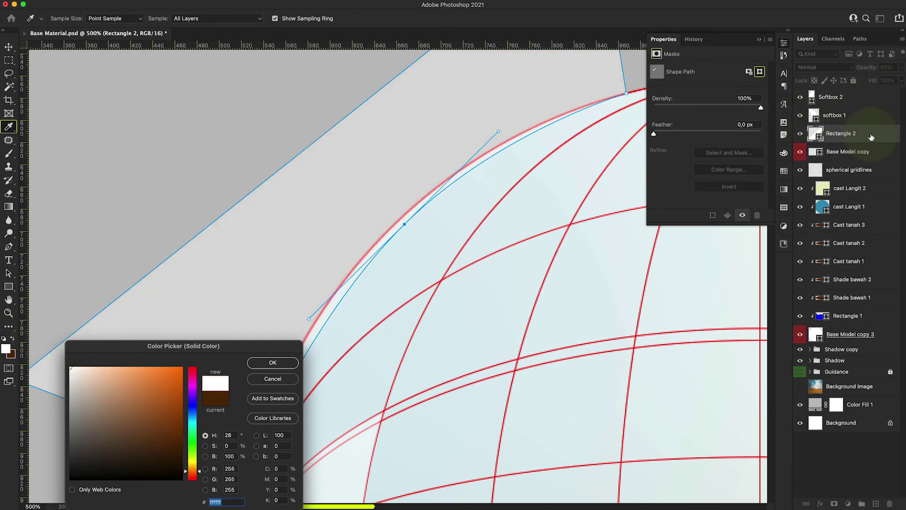
{"action": "left_click", "coordinate": [262, 364]}
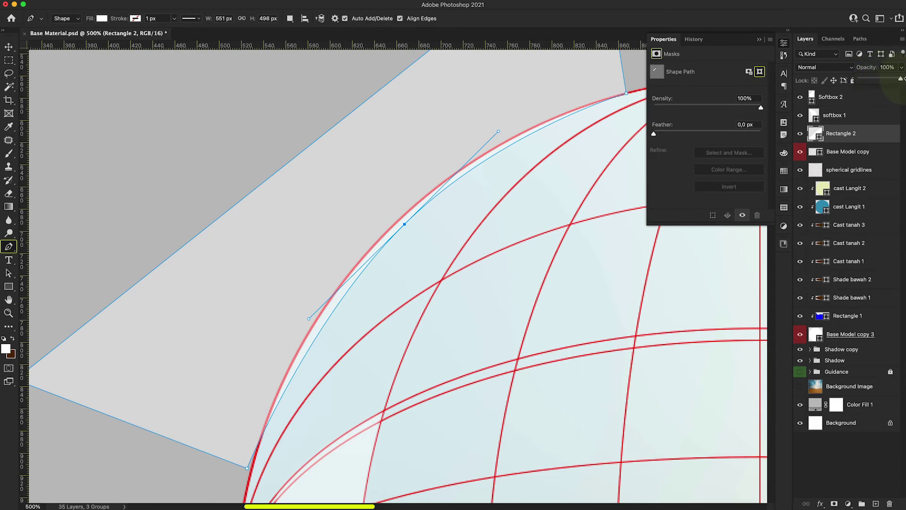
{"action": "left_click", "coordinate": [272, 117]}
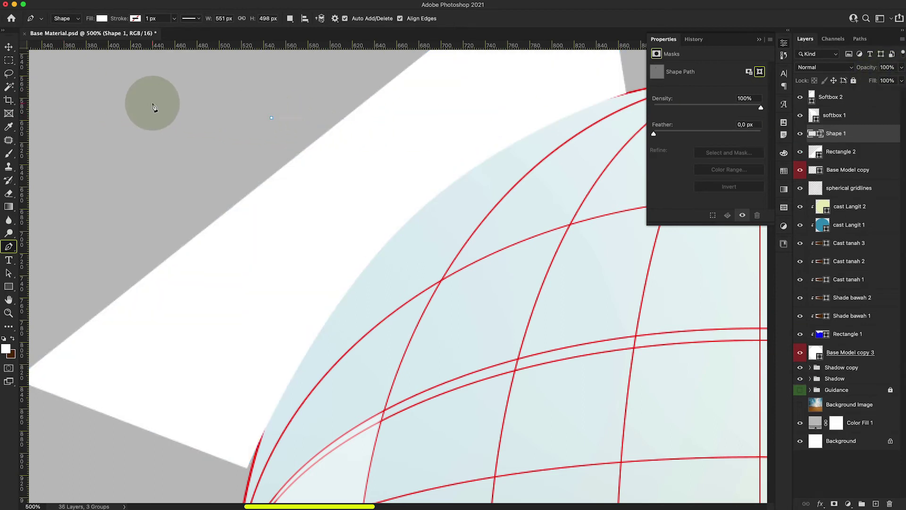
{"action": "key", "text": "super+z"}
{"action": "left_click", "coordinate": [8, 47]}
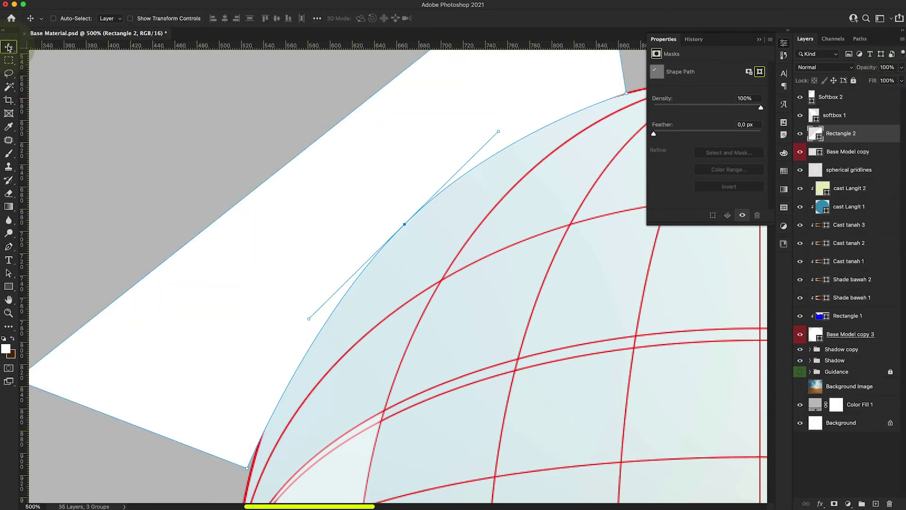
Move Rectangle 2 below the spherical gridlines layer and clip it to the sphere.
{"action": "key", "text": "super+minus"}
{"action": "key", "text": "super+minus"}
{"action": "key", "text": "super+minus"}
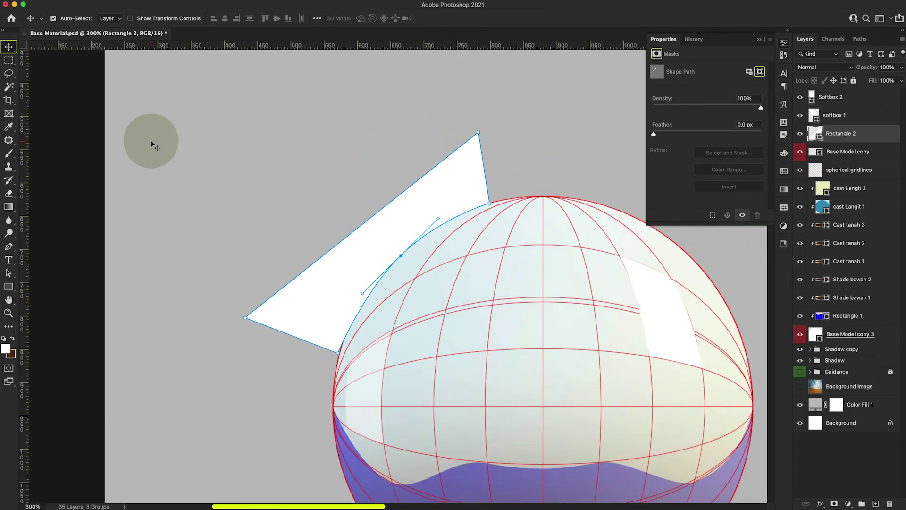
{"action": "left_click_drag", "start_coordinate": [876, 137], "coordinate": [879, 182]}
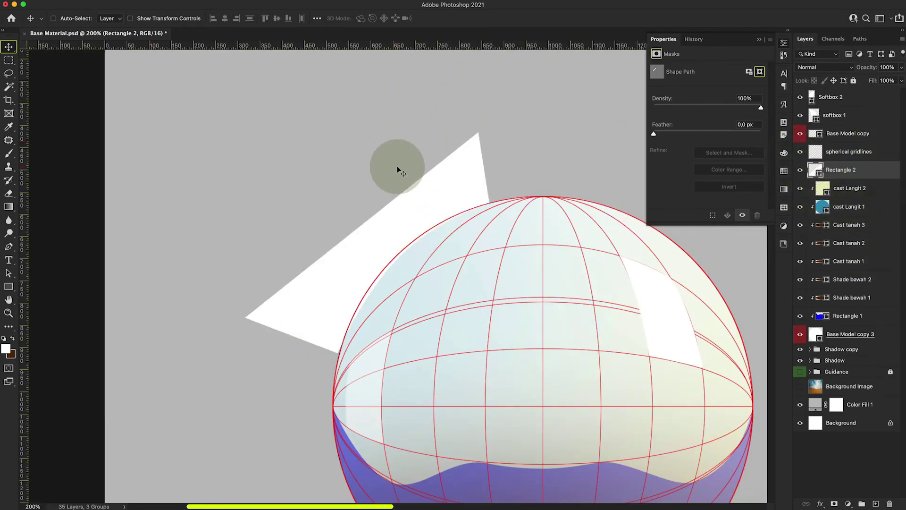
{"action": "left_click", "coordinate": [876, 179], "text": "alt"}
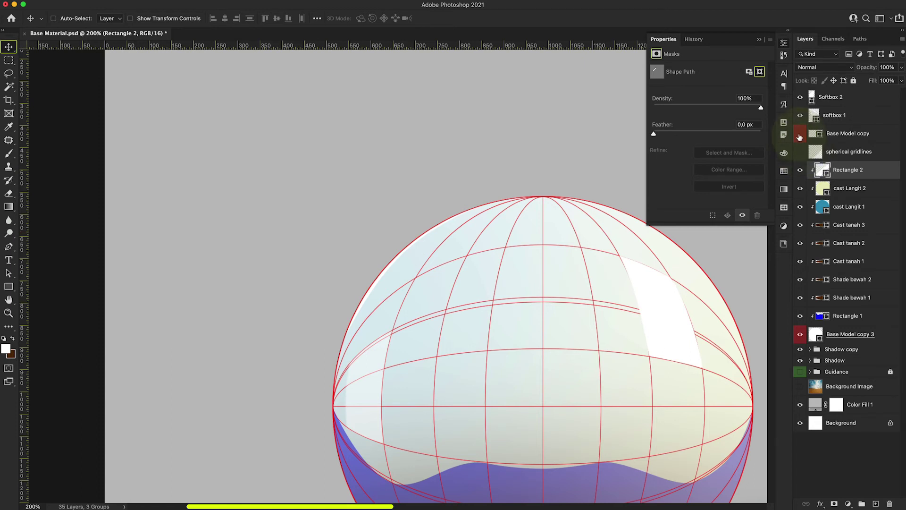
Hide the Base Model copy and spherical gridlines layers, and soften Rectangle 2 with a 5.9 px feather and 75% opacity.
{"action": "left_click_drag", "start_coordinate": [800, 133], "coordinate": [800, 151]}
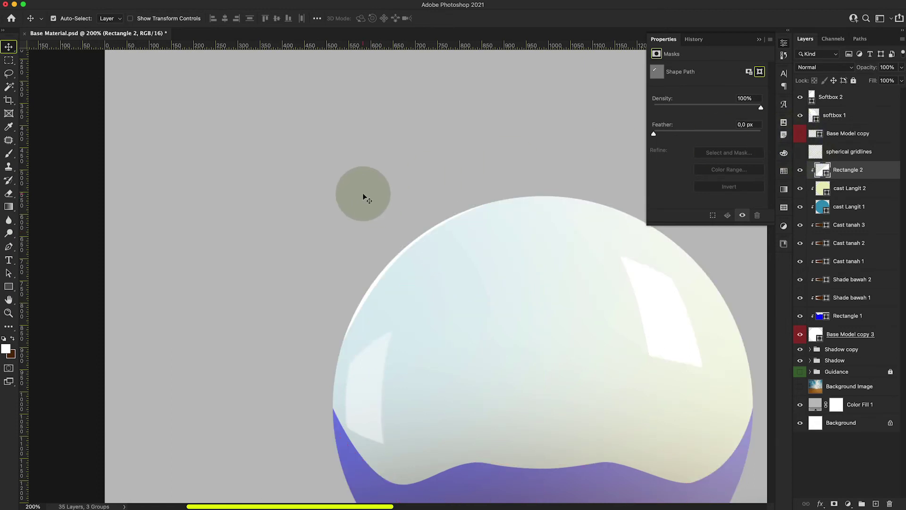
{"action": "key", "text": "super+minus"}
{"action": "key", "text": "super+minus"}
{"action": "left_click_drag", "start_coordinate": [411, 241], "coordinate": [393, 225]}
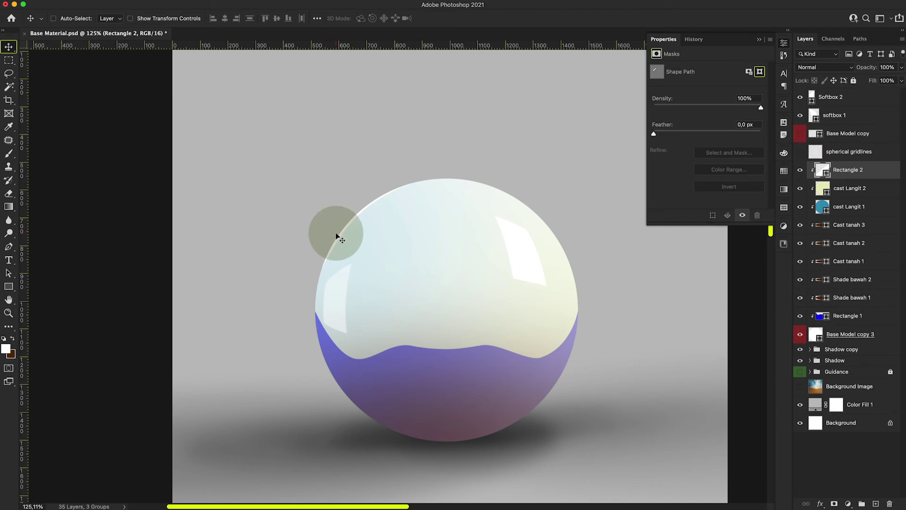
{"action": "scroll", "coordinate": [340, 210], "scroll_direction": "up", "scroll_amount": 6}
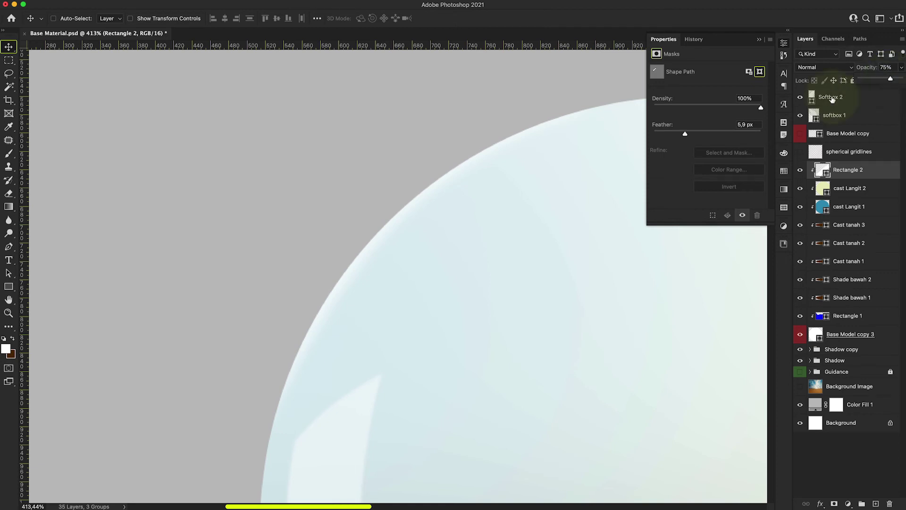
Compare how the sphere looks against the sky-and-desert background image and against the plain grey background.
{"action": "key", "text": "super+1"}
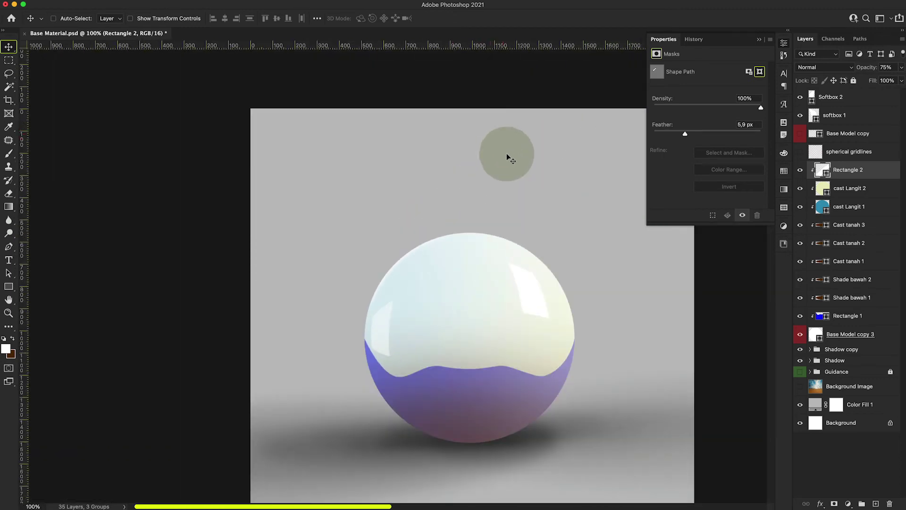
{"action": "left_click", "coordinate": [801, 387]}
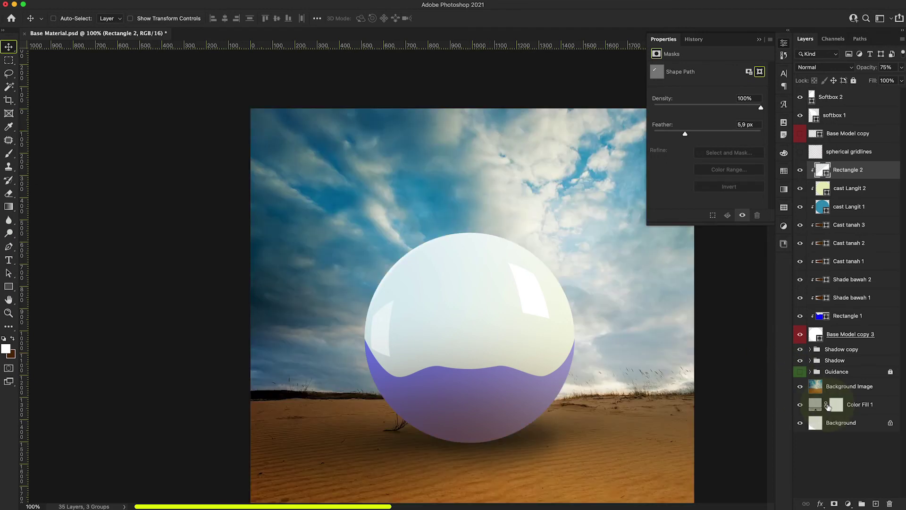
{"action": "left_click", "coordinate": [800, 386]}
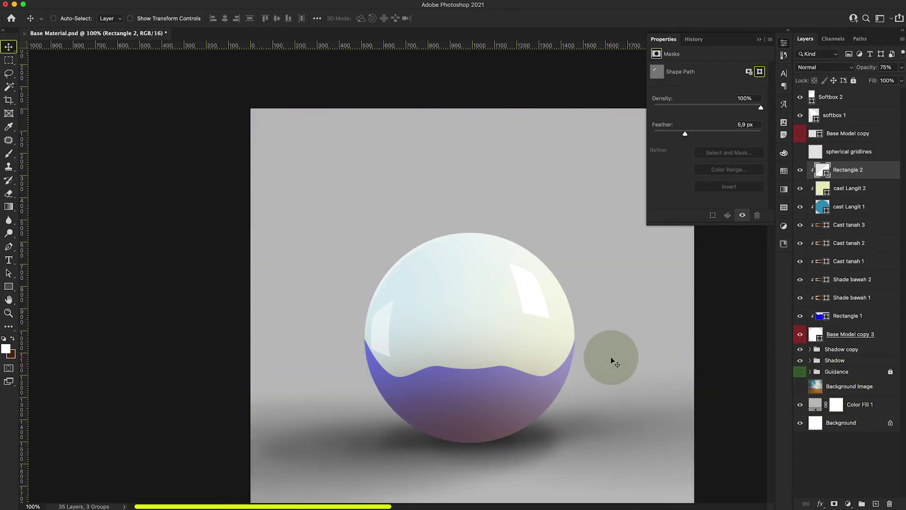
{"action": "key", "text": "super+minus"}
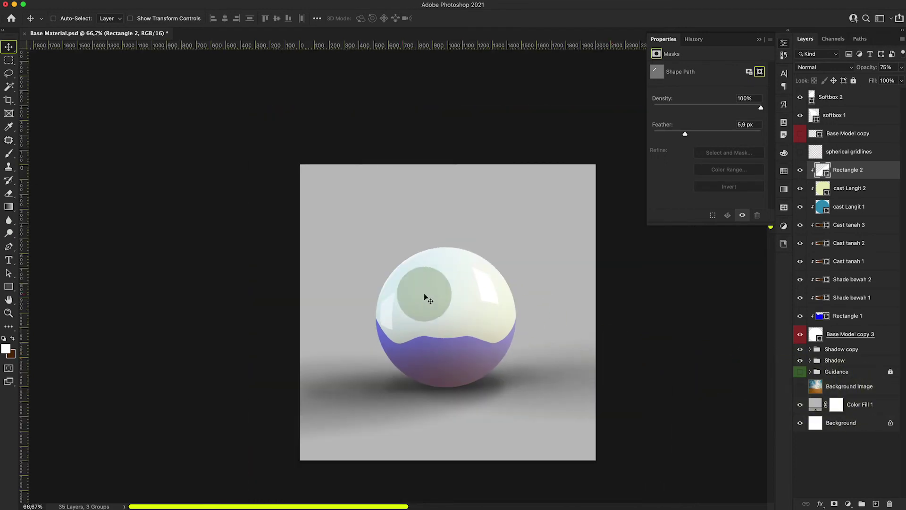
{"action": "scroll", "coordinate": [412, 243], "scroll_direction": "left", "scroll_amount": 6}
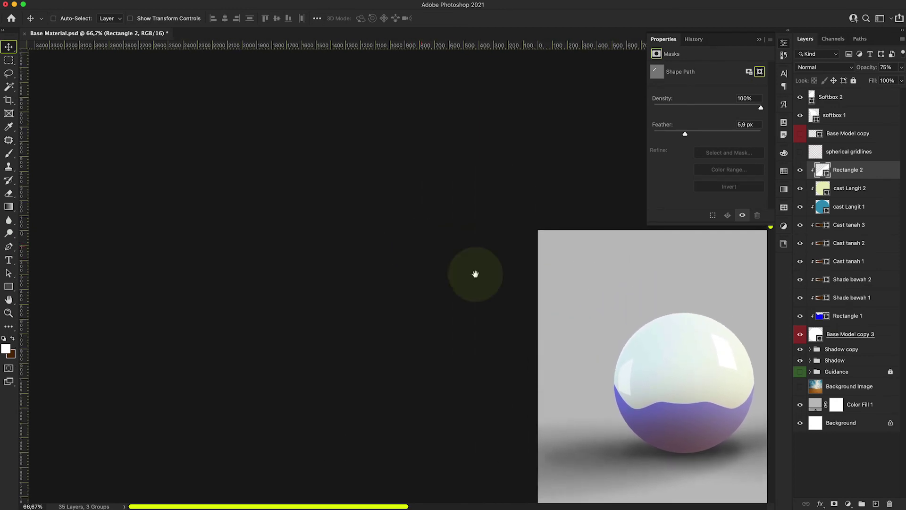
{"action": "scroll", "coordinate": [421, 247], "scroll_direction": "right", "scroll_amount": 10}
{"action": "key", "text": "super"}
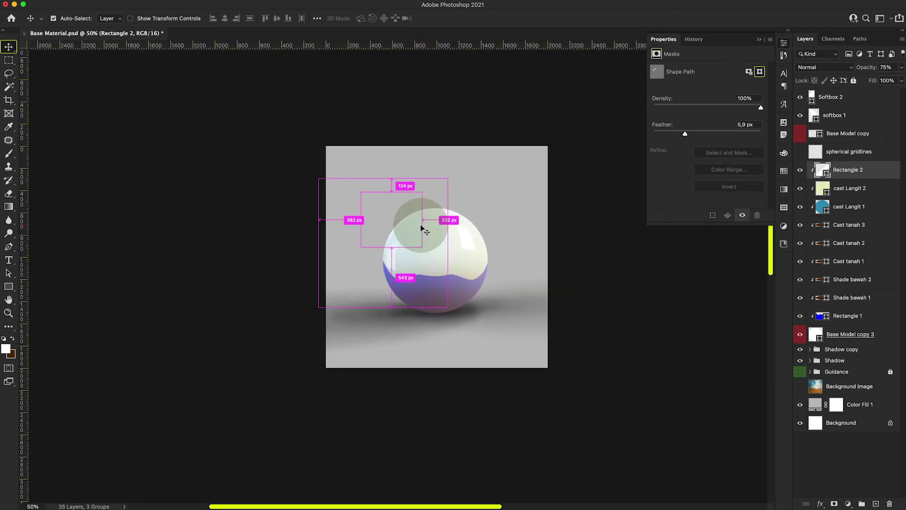
{"action": "scroll", "coordinate": [422, 229], "scroll_direction": "up", "scroll_amount": 5}
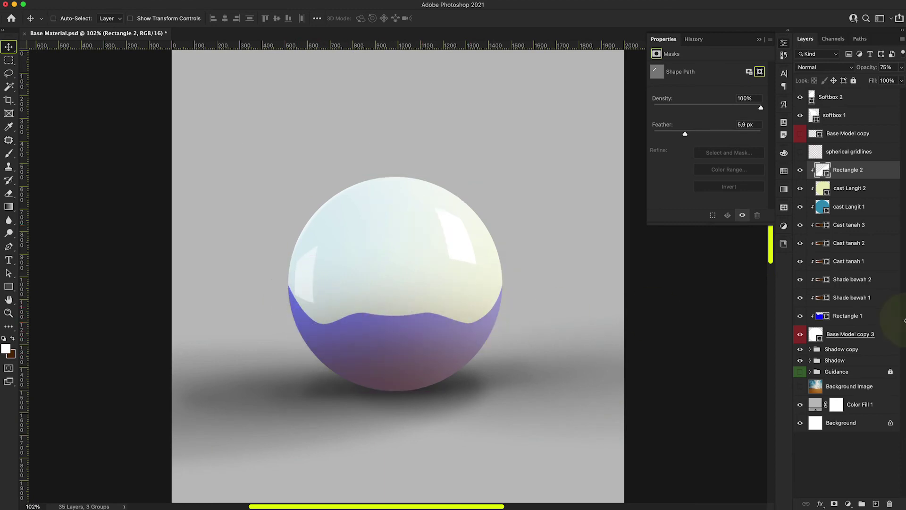
Duplicate the Color Fill 1 layer and clip the copy to the sphere directly above Rectangle 1.
{"action": "left_click", "coordinate": [849, 320]}
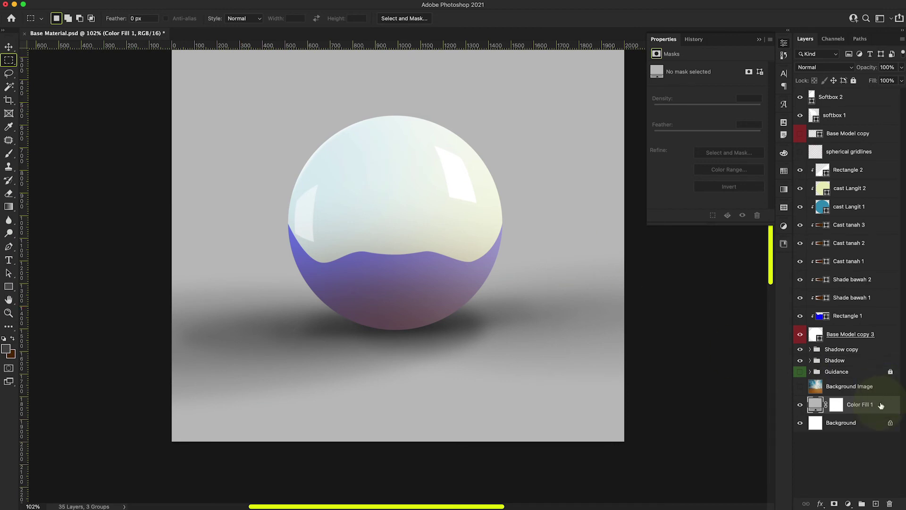
{"action": "key", "text": "super+j"}
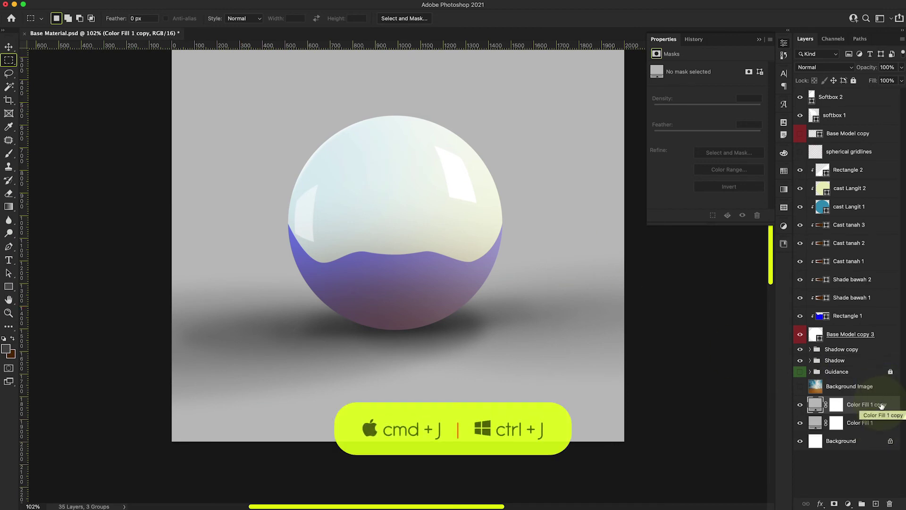
{"action": "left_click_drag", "start_coordinate": [890, 405], "coordinate": [824, 320]}
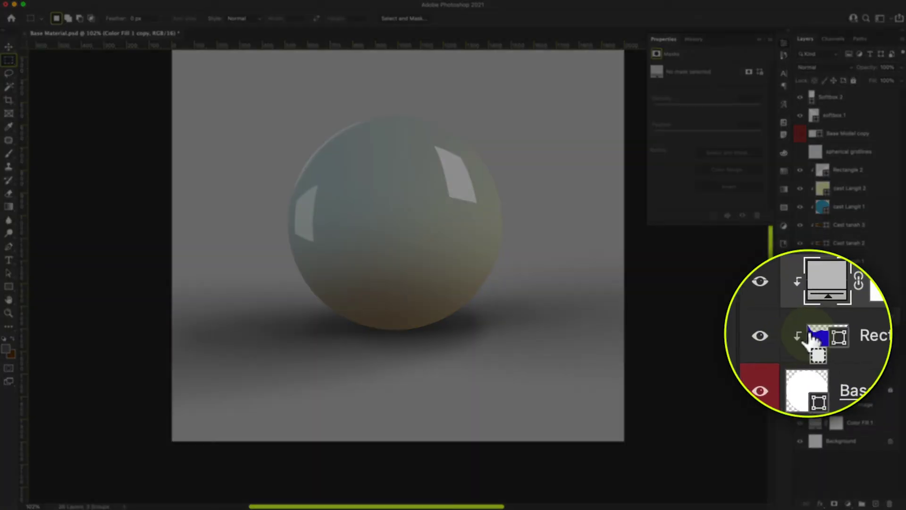
Invert the Color Fill 1 copy's mask within Rectangle 1's wavy outline, and hide Rectangle 1.
{"action": "left_click", "coordinate": [820, 334], "text": "super"}
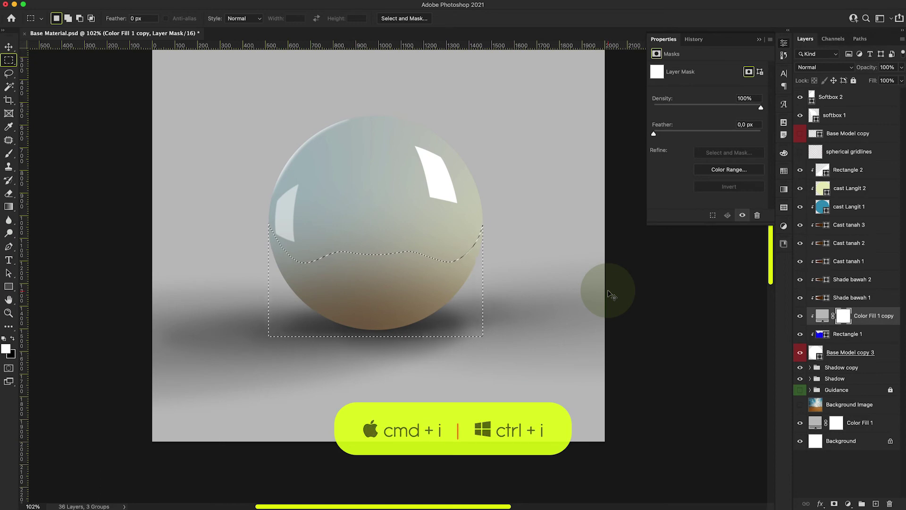
{"action": "key", "text": "super+i"}
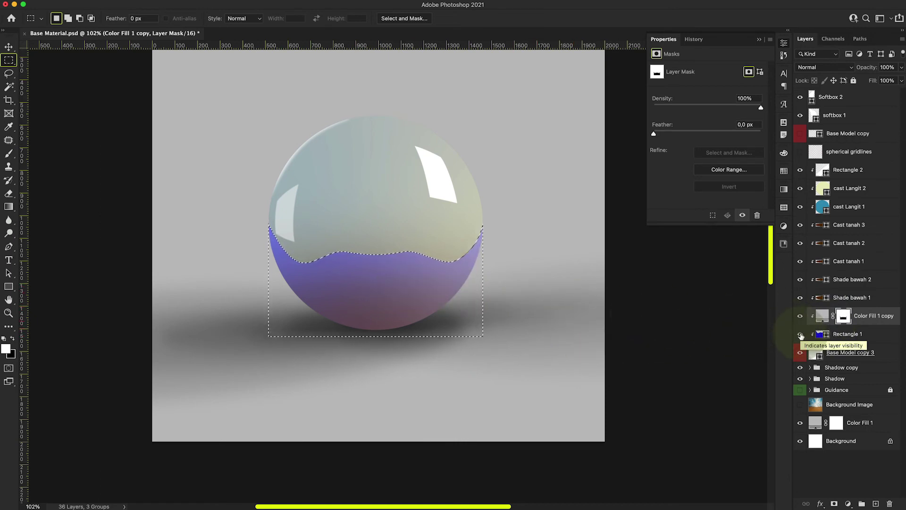
{"action": "left_click", "coordinate": [800, 335]}
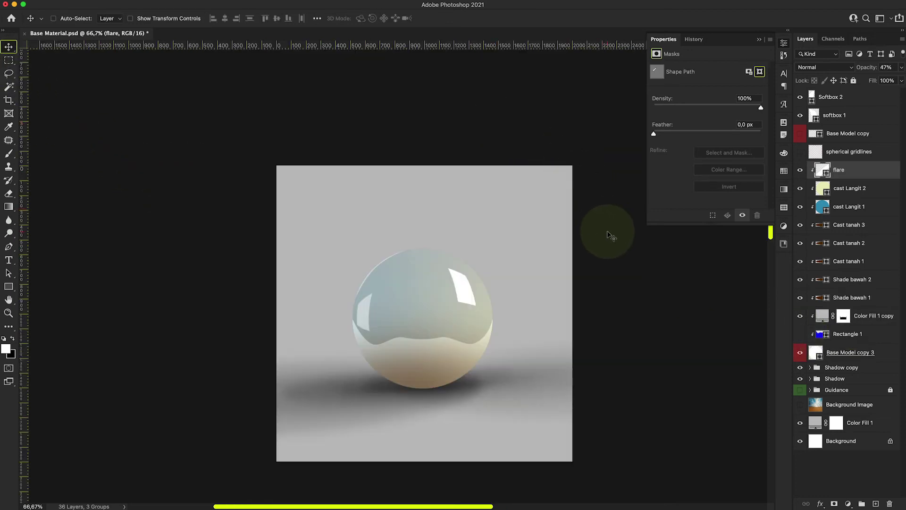
Review the sphere's reflections and collapse the Shadow copy and Shadow copy 2 layer groups.
{"action": "key", "text": "super+equal"}
{"action": "scroll", "coordinate": [607, 232], "scroll_direction": "down", "scroll_amount": 3}
{"action": "scroll", "coordinate": [607, 232], "scroll_direction": "right", "scroll_amount": 2}
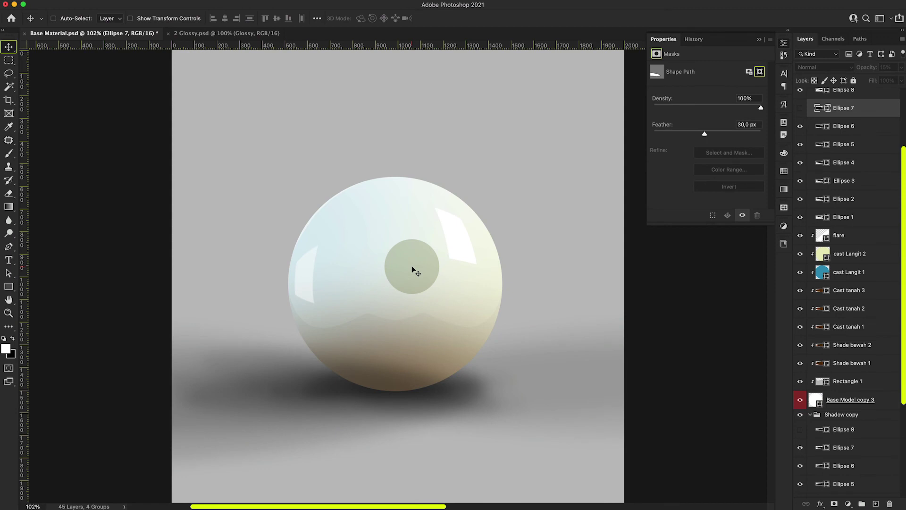
{"action": "scroll", "coordinate": [841, 331], "scroll_direction": "up", "scroll_amount": 2}
{"action": "scroll", "coordinate": [840, 331], "scroll_direction": "down", "scroll_amount": 3}
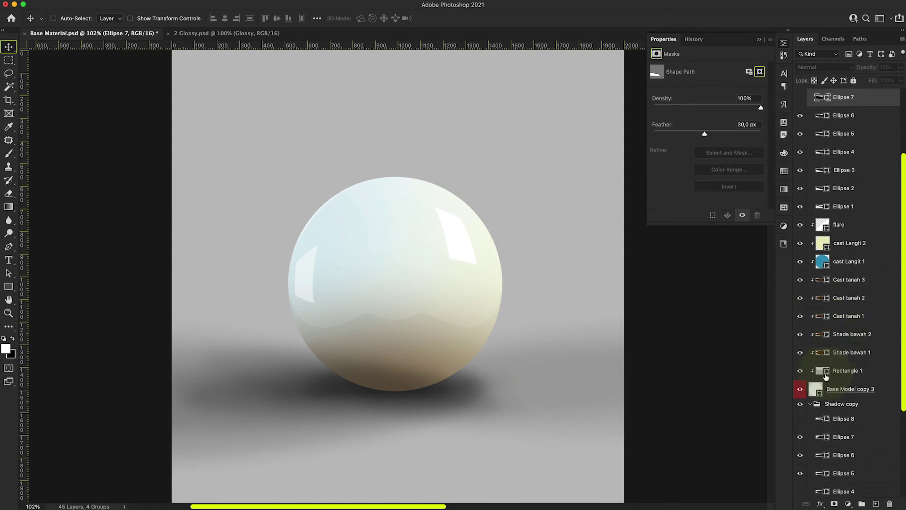
{"action": "left_click", "coordinate": [811, 404]}
{"action": "scroll", "coordinate": [831, 310], "scroll_direction": "up", "scroll_amount": 3}
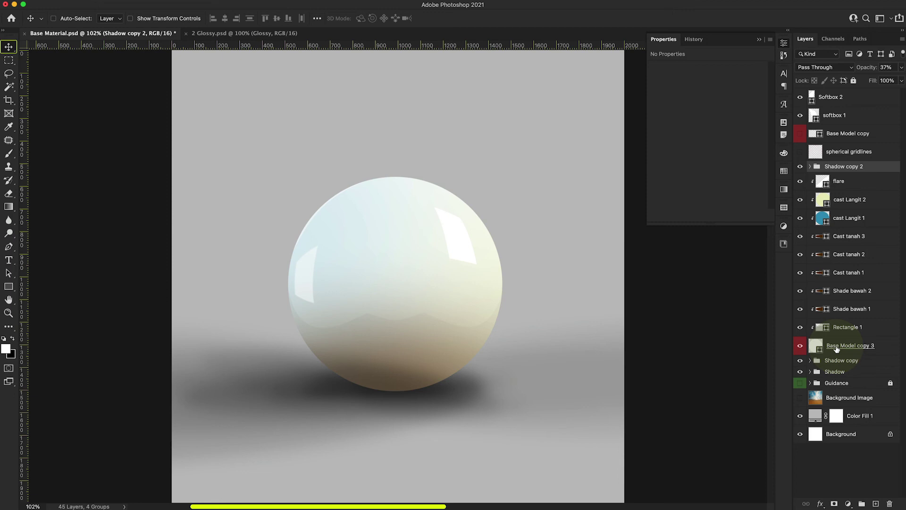
{"action": "left_click_drag", "start_coordinate": [836, 348], "coordinate": [211, 304]}
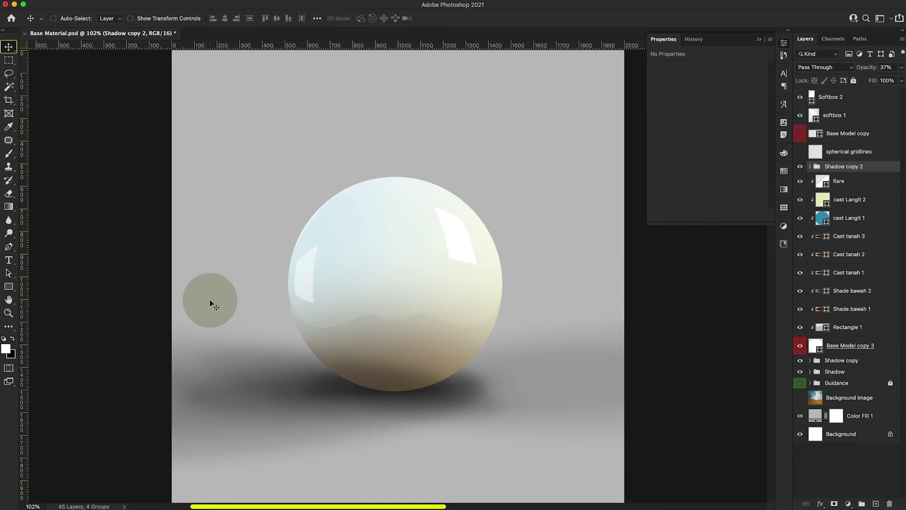
{"action": "left_click_drag", "start_coordinate": [210, 301], "coordinate": [346, 307]}
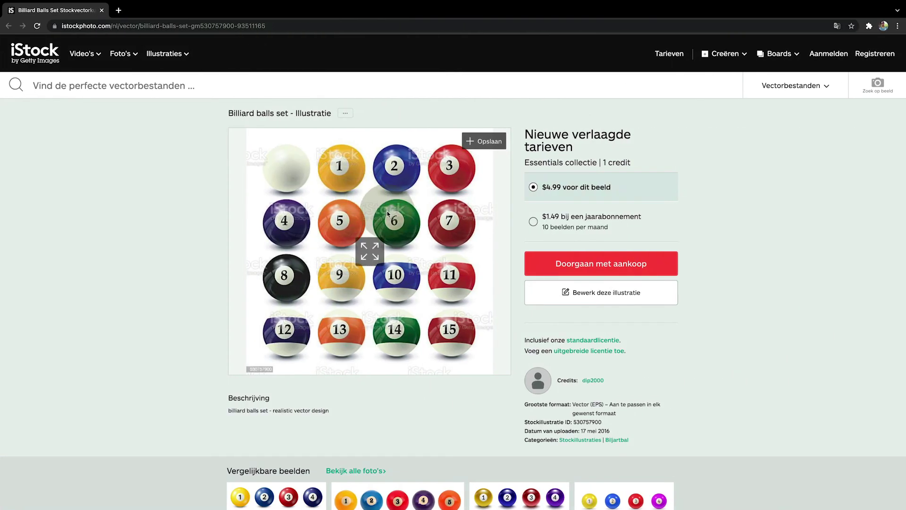
Bring the billiard balls set picture from the iStock page into Photoshop above Shadow copy 2, and sample ball 9's yellow as the foreground colour.
{"action": "left_click_drag", "start_coordinate": [417, 220], "coordinate": [452, 326]}
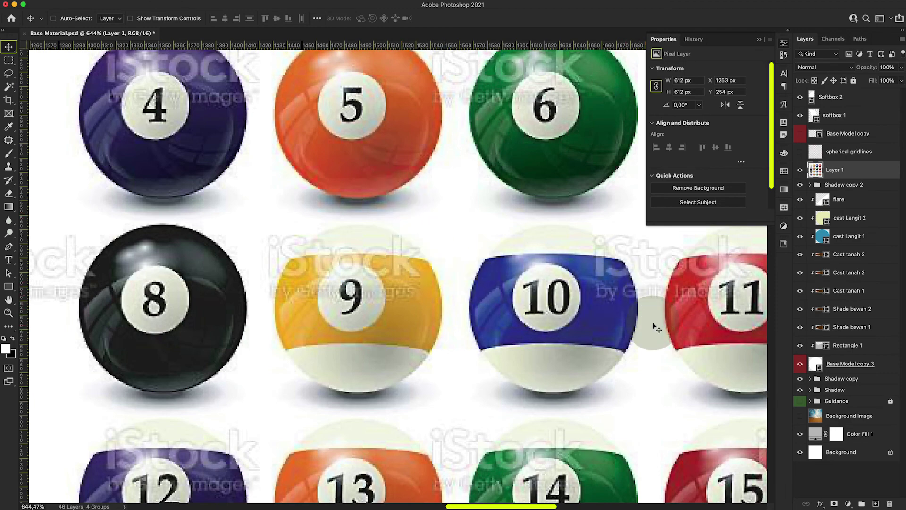
{"action": "scroll", "coordinate": [543, 307], "scroll_direction": "left", "scroll_amount": 5}
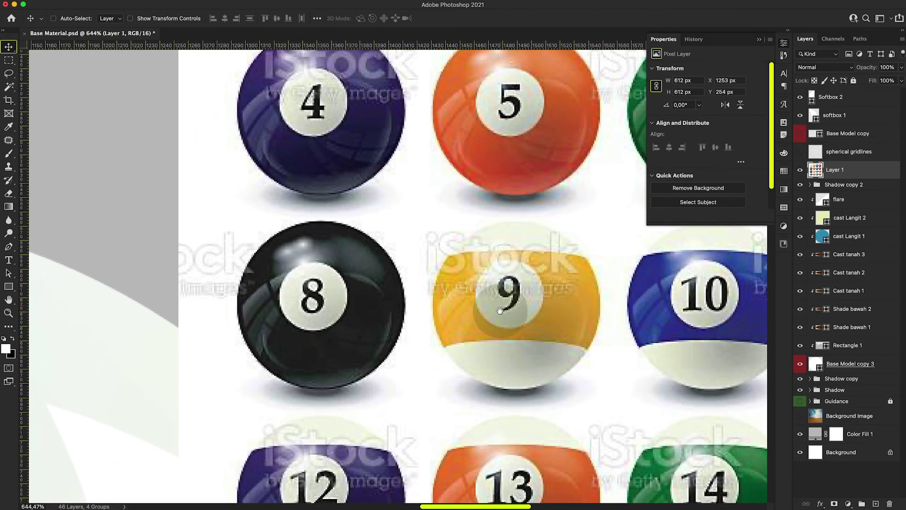
{"action": "scroll", "coordinate": [473, 324], "scroll_direction": "left", "scroll_amount": 1}
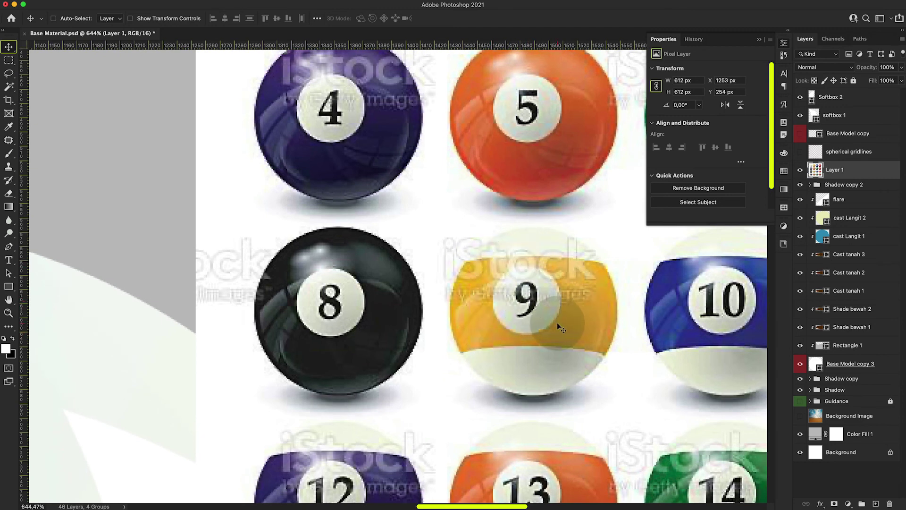
{"action": "key", "text": "i"}
{"action": "left_click_drag", "start_coordinate": [605, 268], "coordinate": [584, 272]}
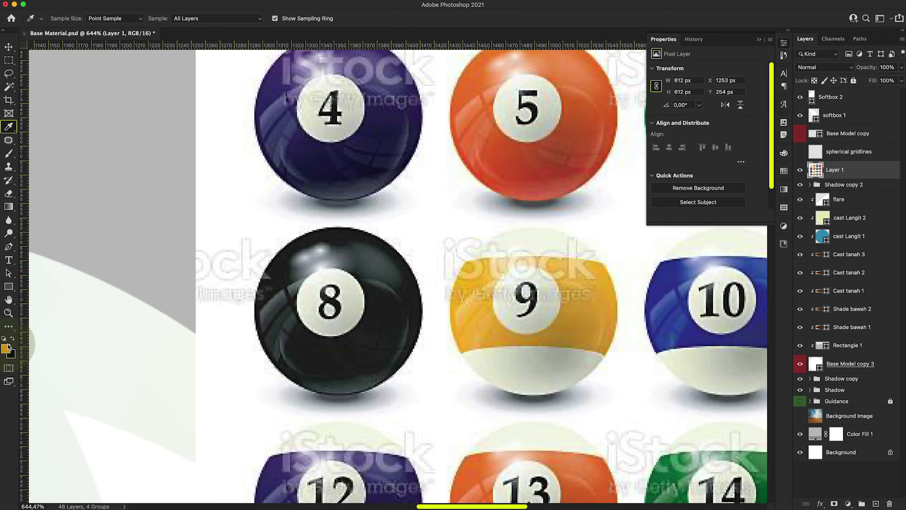
Draw a white rectangle about 1616 × 449 px on a new layer above Softbox 2, and move it above the sphere.
{"action": "key", "text": "super+minus"}
{"action": "key", "text": "super+minus"}
{"action": "key", "text": "super+minus"}
{"action": "key", "text": "super+minus"}
{"action": "key", "text": "super+minus"}
{"action": "key", "text": "super+minus"}
{"action": "key", "text": "super+minus"}
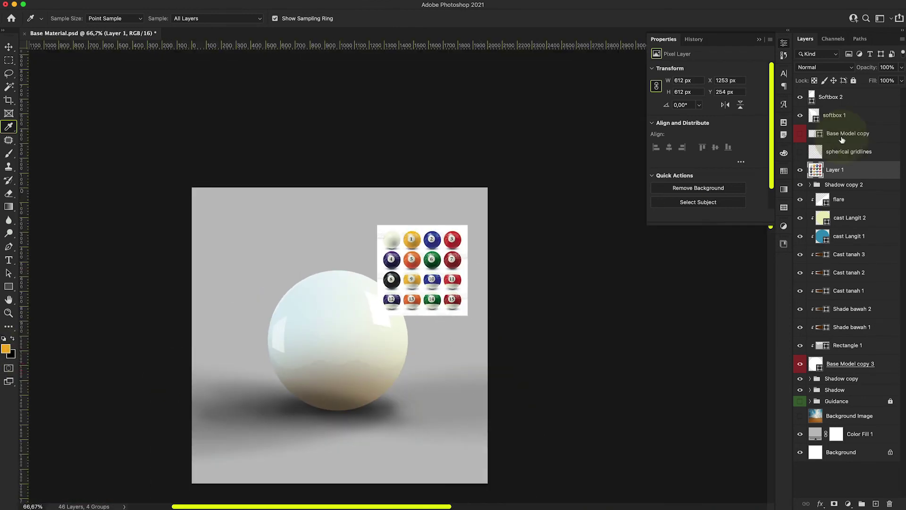
{"action": "left_click", "coordinate": [829, 97]}
{"action": "left_click", "coordinate": [9, 286]}
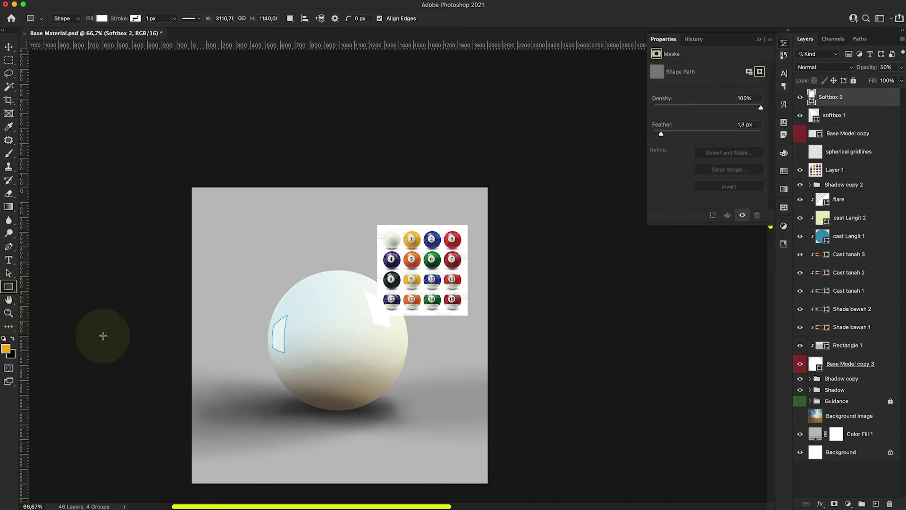
{"action": "left_click_drag", "start_coordinate": [228, 315], "coordinate": [466, 382]}
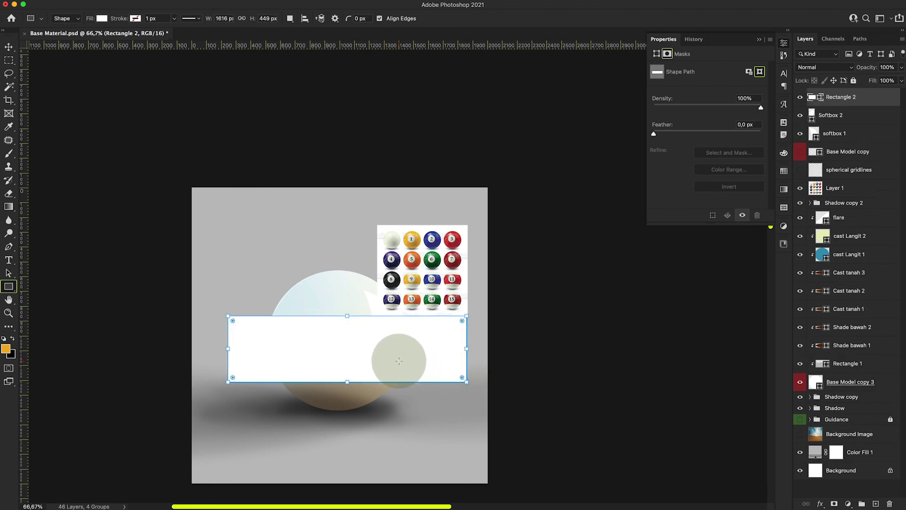
{"action": "key", "text": "v"}
{"action": "left_click_drag", "start_coordinate": [385, 359], "coordinate": [378, 236]}
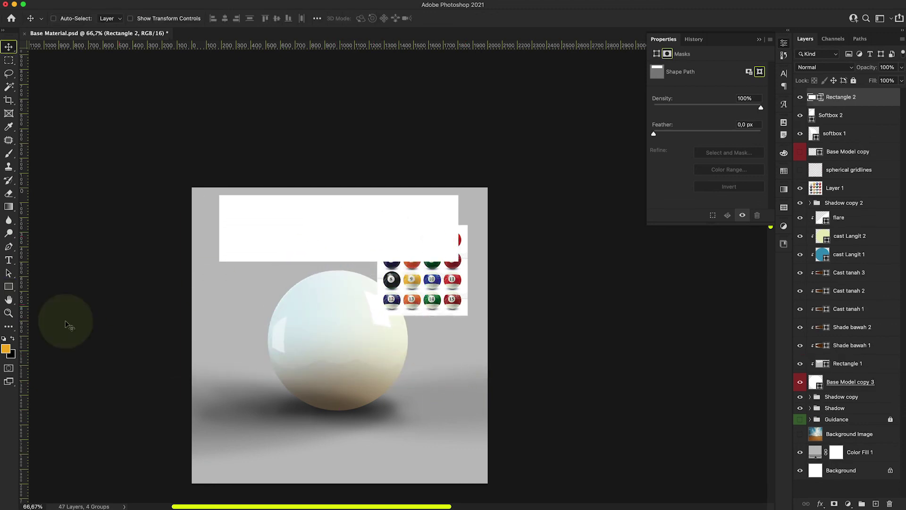
Fill the rectangle with the yellow sampled from ball 9.
{"action": "left_click", "coordinate": [801, 98]}
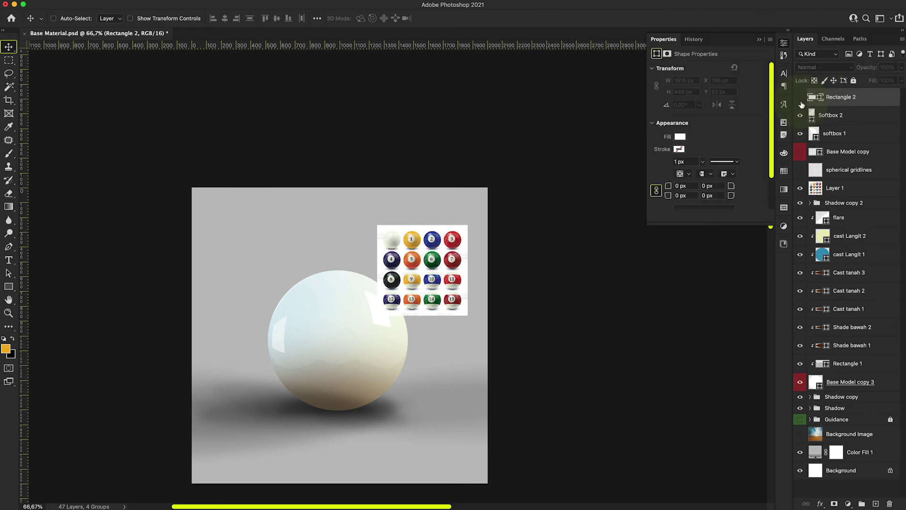
{"action": "left_click", "coordinate": [800, 97]}
{"action": "double_click", "coordinate": [813, 97]}
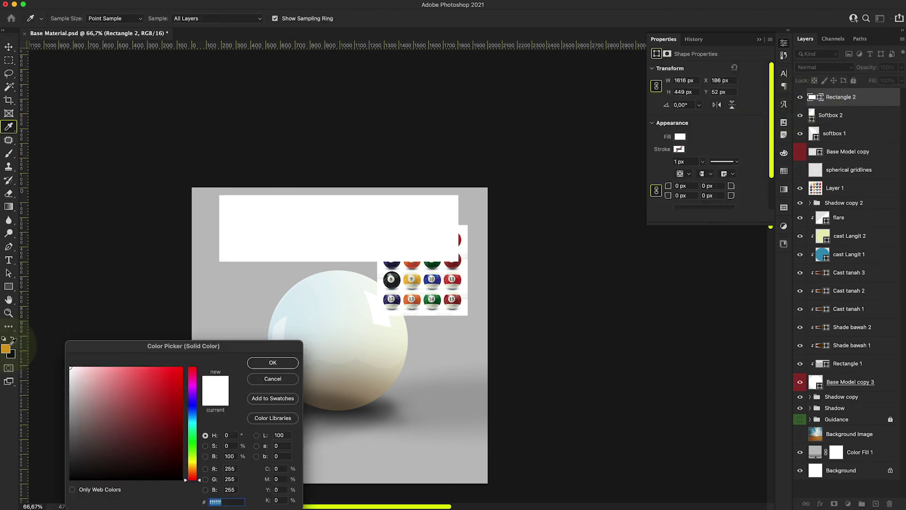
{"action": "left_click", "coordinate": [6, 349]}
{"action": "left_click", "coordinate": [273, 362]}
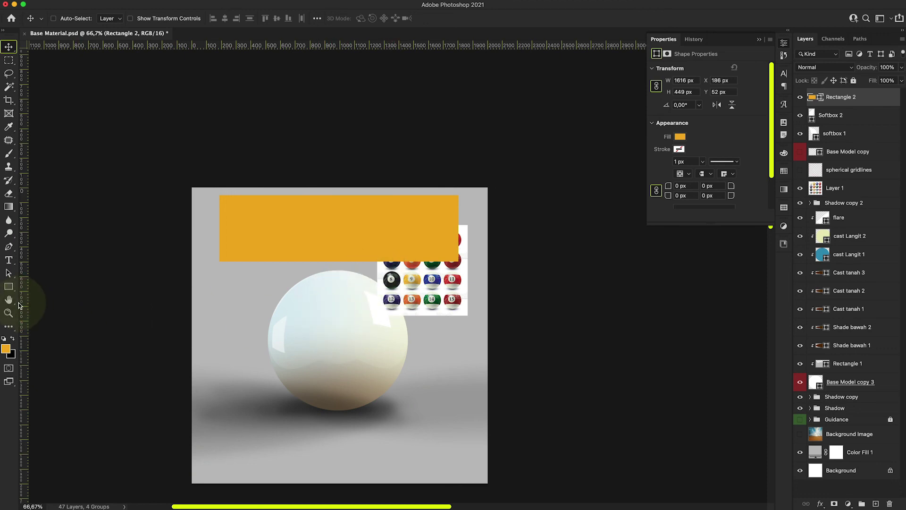
Draw a circle about 432 px in diameter beside the sphere and fill it with white.
{"action": "right_click", "coordinate": [8, 287]}
{"action": "left_click", "coordinate": [45, 295]}
{"action": "left_click_drag", "start_coordinate": [226, 283], "coordinate": [287, 345]}
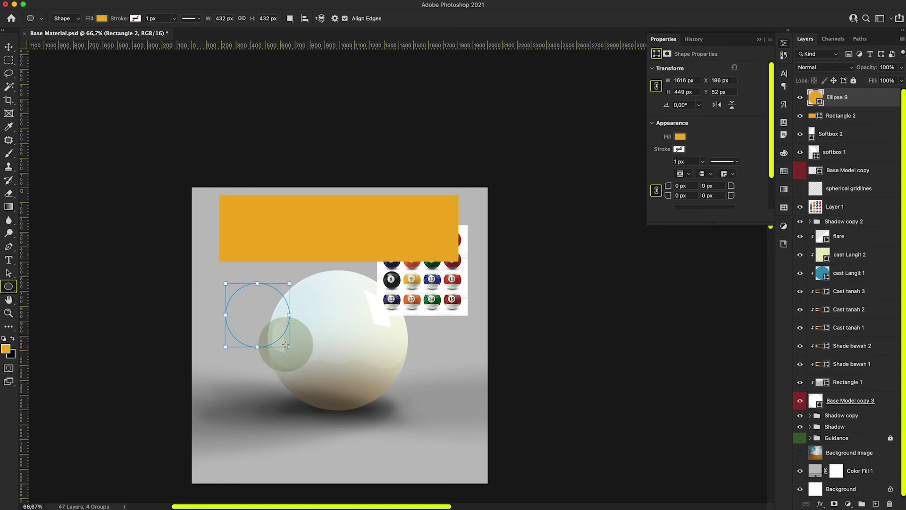
{"action": "double_click", "coordinate": [813, 98]}
{"action": "left_click_drag", "start_coordinate": [84, 378], "coordinate": [68, 368]}
{"action": "left_click", "coordinate": [243, 358]}
Move the white circle onto the yellow rectangle and align their horizontal centres.
{"action": "key", "text": "v"}
{"action": "left_click_drag", "start_coordinate": [253, 314], "coordinate": [339, 228]}
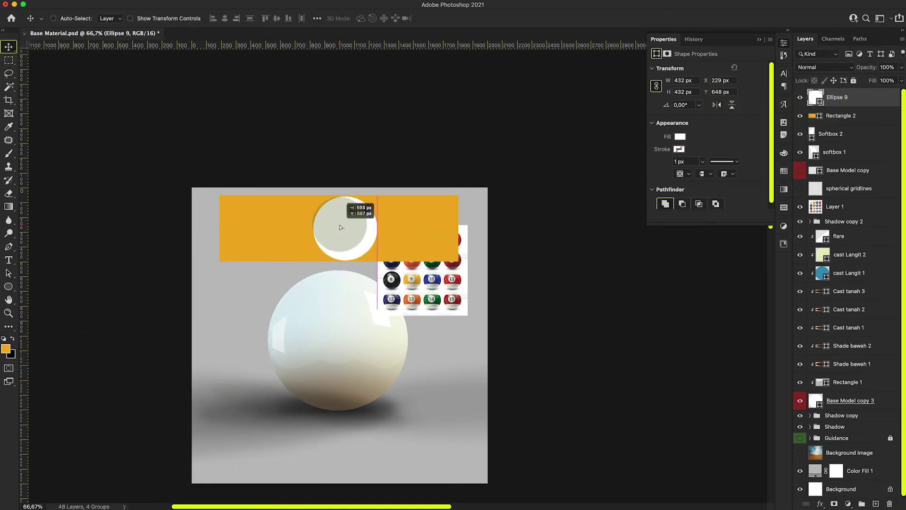
{"action": "left_click", "coordinate": [289, 226], "text": "shift+super"}
{"action": "left_click", "coordinate": [229, 20]}
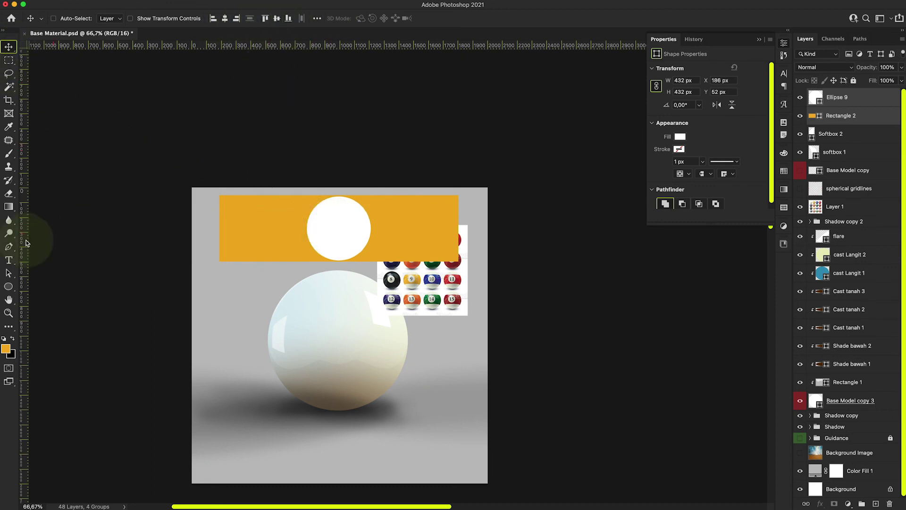
Add the text "9" beside the sphere and set its font to Athelas Bold.
{"action": "left_click", "coordinate": [8, 260]}
{"action": "left_click", "coordinate": [203, 345]}
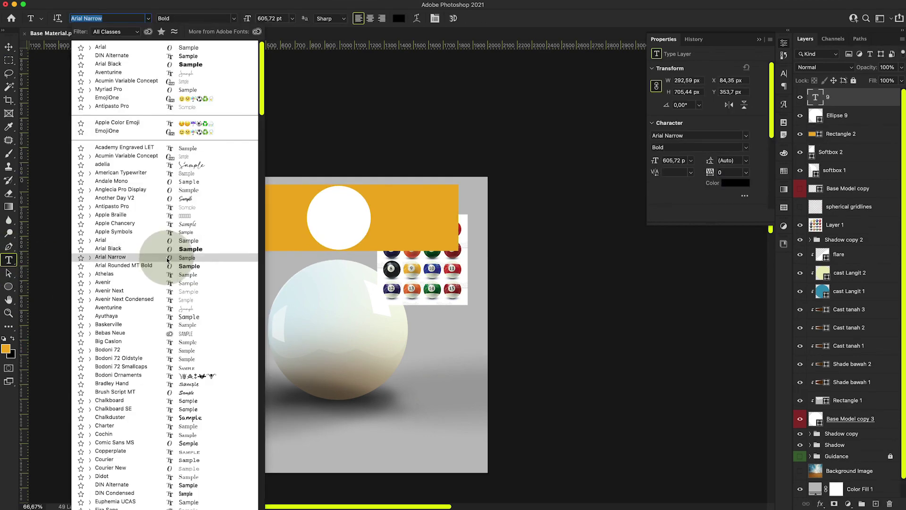
{"action": "left_click", "coordinate": [169, 275]}
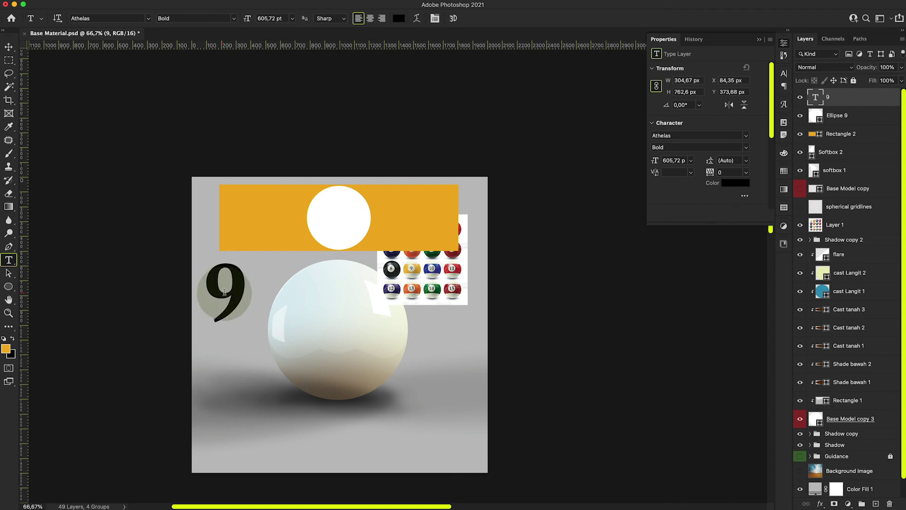
Place the number 9 in the middle of the white circle, scaled down to about 64%.
{"action": "left_click", "coordinate": [8, 47]}
{"action": "left_click_drag", "start_coordinate": [224, 265], "coordinate": [350, 218]}
{"action": "key", "text": "super+t"}
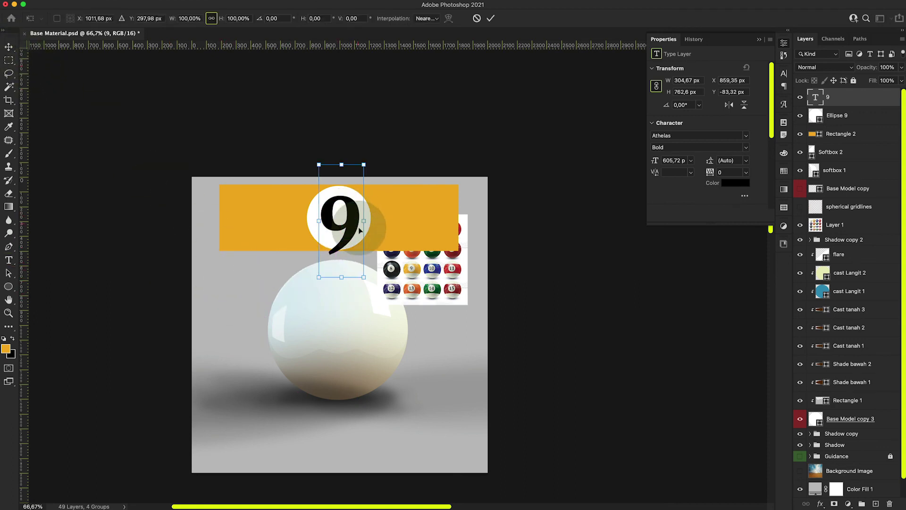
{"action": "left_click_drag", "start_coordinate": [364, 278], "coordinate": [356, 257]}
{"action": "left_click_drag", "start_coordinate": [343, 226], "coordinate": [346, 220]}
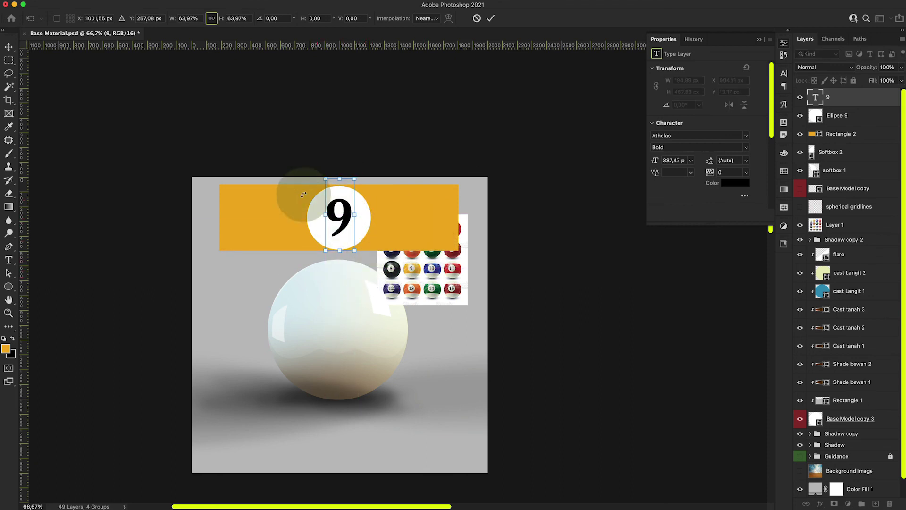
{"action": "key", "text": "Return"}
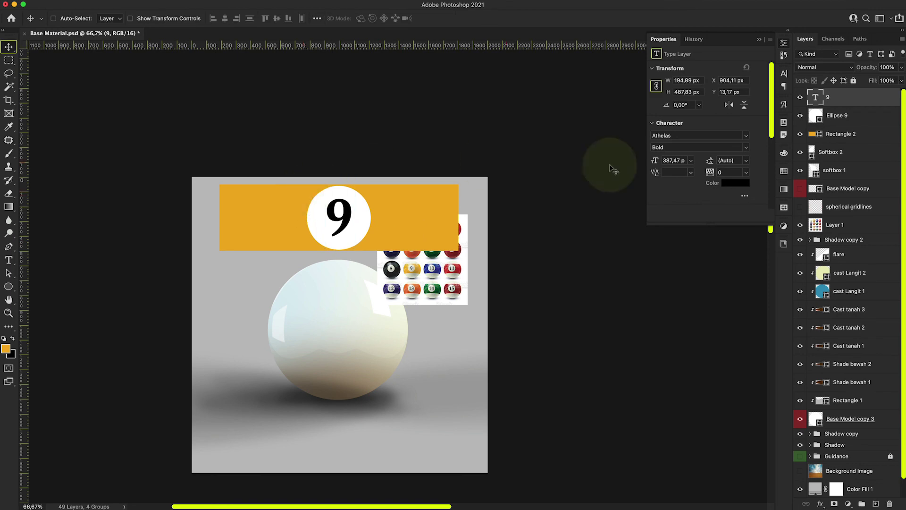
Merge the number, circle and yellow rectangle layers, and centre the result over the sphere, enlarged to about 113%.
{"action": "left_click", "coordinate": [864, 135], "text": "shift"}
{"action": "key", "text": "super+e"}
{"action": "left_click_drag", "start_coordinate": [393, 237], "coordinate": [385, 340]}
{"action": "key", "text": "super+t"}
{"action": "left_click_drag", "start_coordinate": [460, 336], "coordinate": [477, 337]}
{"action": "left_click_drag", "start_coordinate": [410, 339], "coordinate": [410, 341]}
{"action": "left_click_drag", "start_coordinate": [408, 339], "coordinate": [407, 343]}
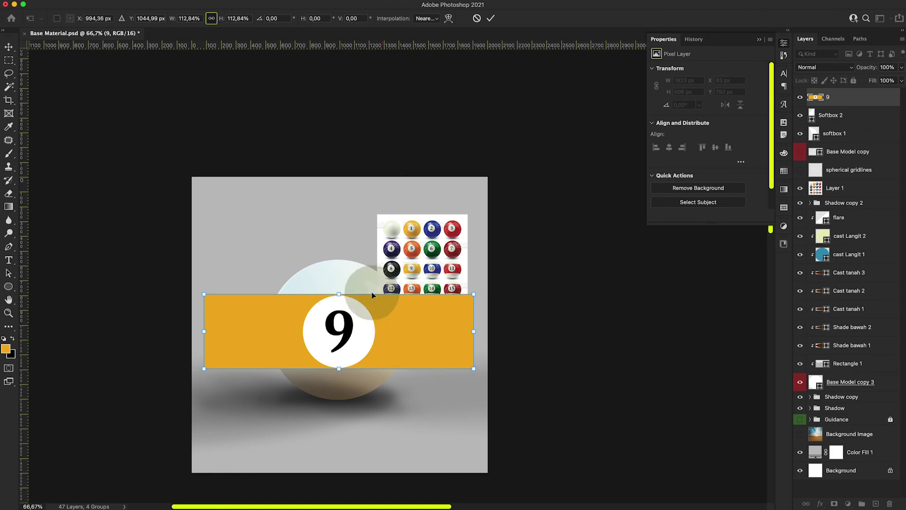
Warp the merged stripe with Inflate at a bend of 16.7, and clip its layer to the sphere directly above Base Model copy 3.
{"action": "left_click", "coordinate": [448, 18]}
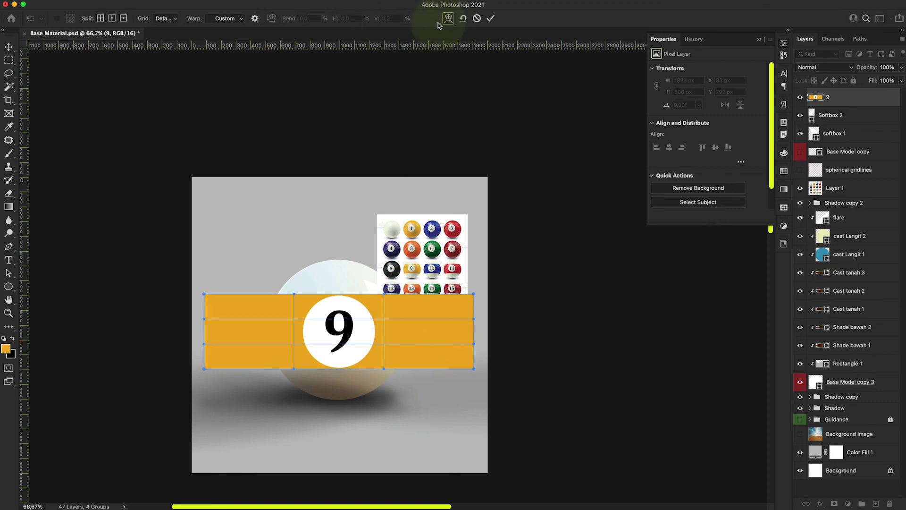
{"action": "left_click", "coordinate": [240, 19]}
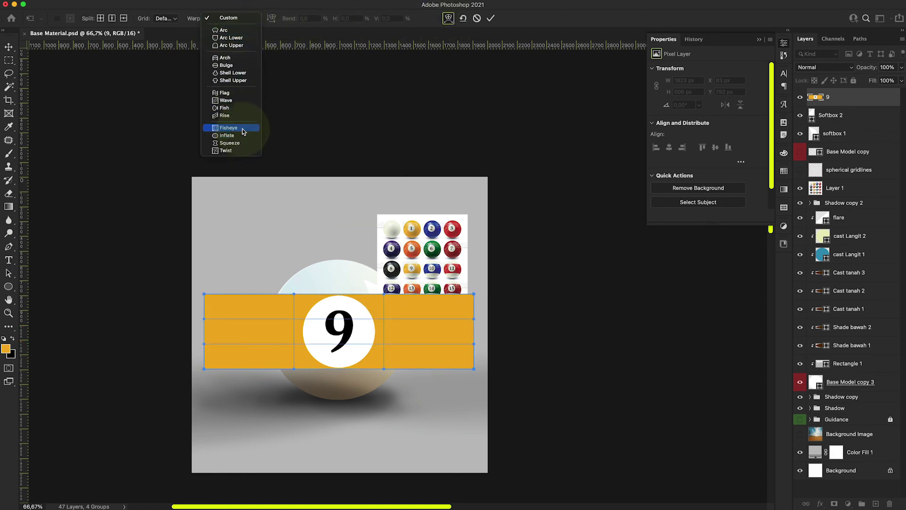
{"action": "left_click", "coordinate": [242, 129]}
{"action": "left_click", "coordinate": [229, 22]}
{"action": "left_click", "coordinate": [224, 29]}
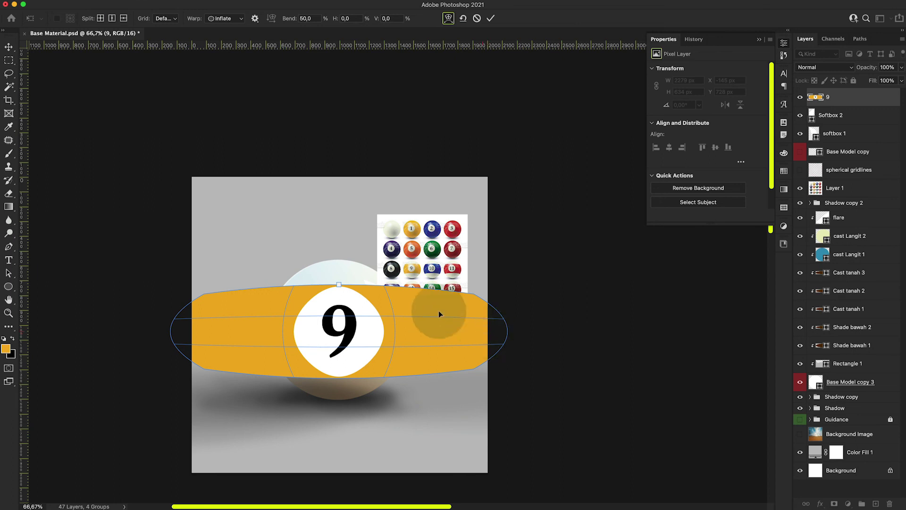
{"action": "mouse_move", "coordinate": [339, 284]}
{"action": "left_mouse_down"}
{"action": "mouse_move", "coordinate": [339, 275]}
{"action": "mouse_move", "coordinate": [339, 293]}
{"action": "left_mouse_up"}
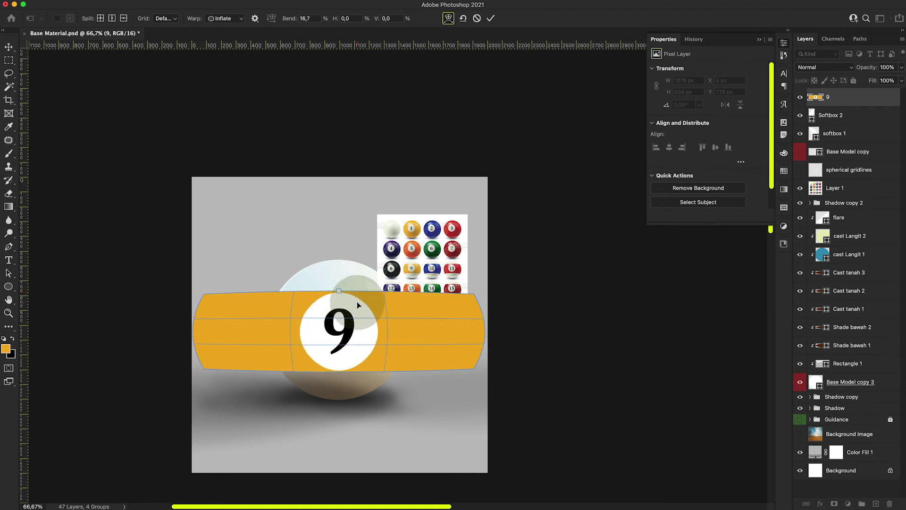
{"action": "key", "text": "Return"}
{"action": "left_click_drag", "start_coordinate": [845, 98], "coordinate": [868, 371]}
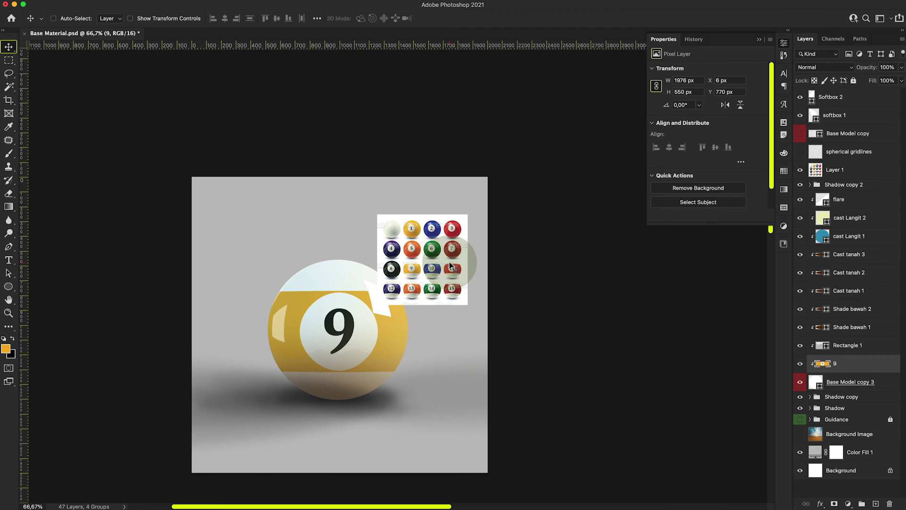